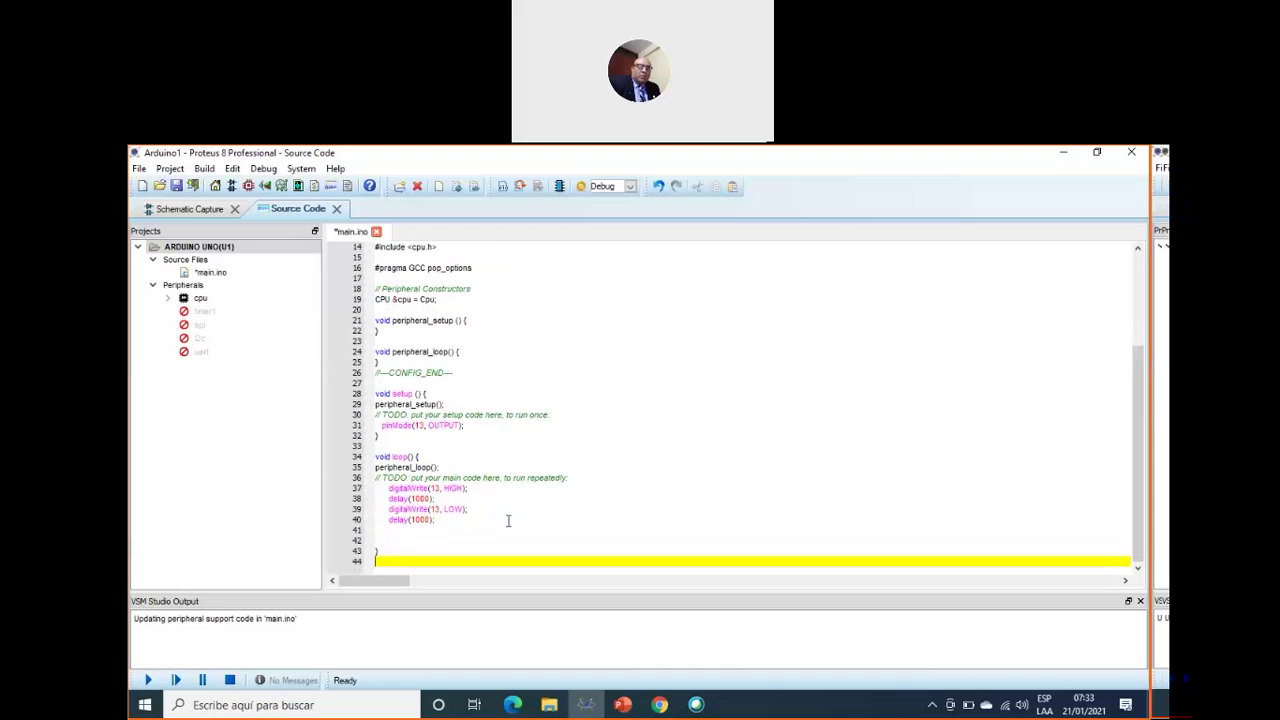
Step: Delete the two blank lines before the closing brace of the loop function in main.ino
{"action": "key", "text": "Up"}
{"action": "key", "text": "BackSpace"}
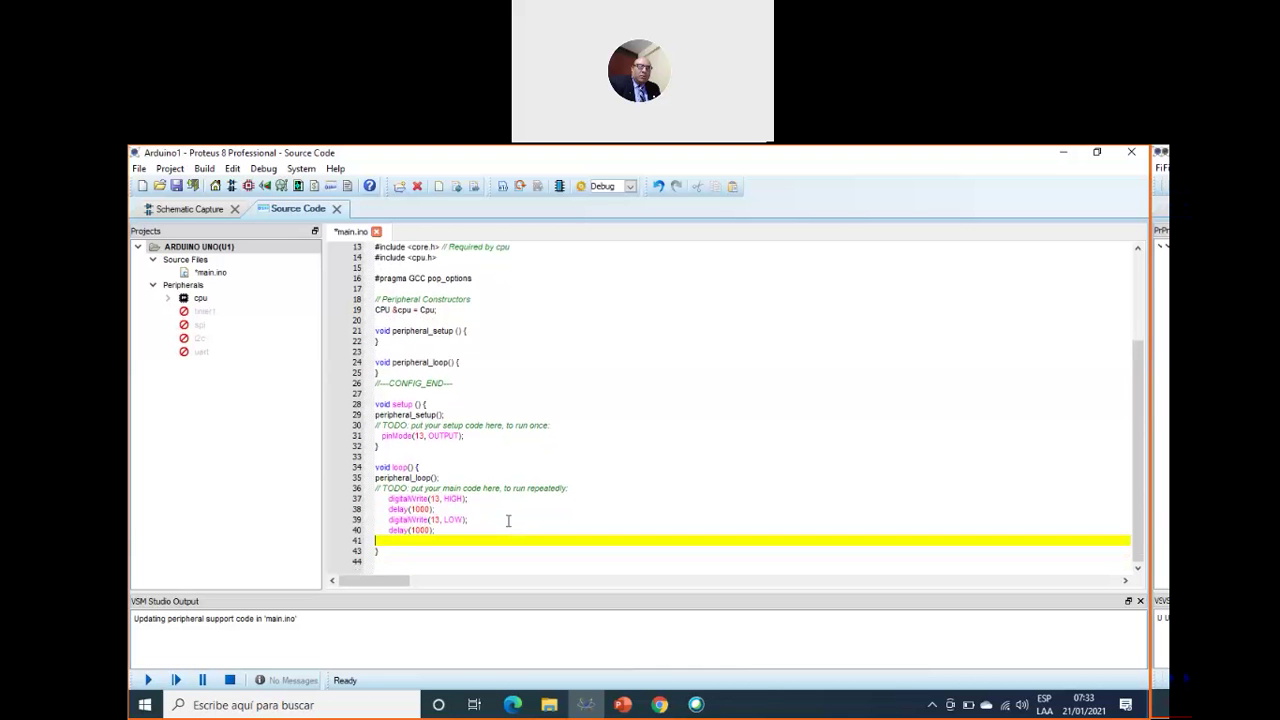
{"action": "key", "text": "BackSpace"}
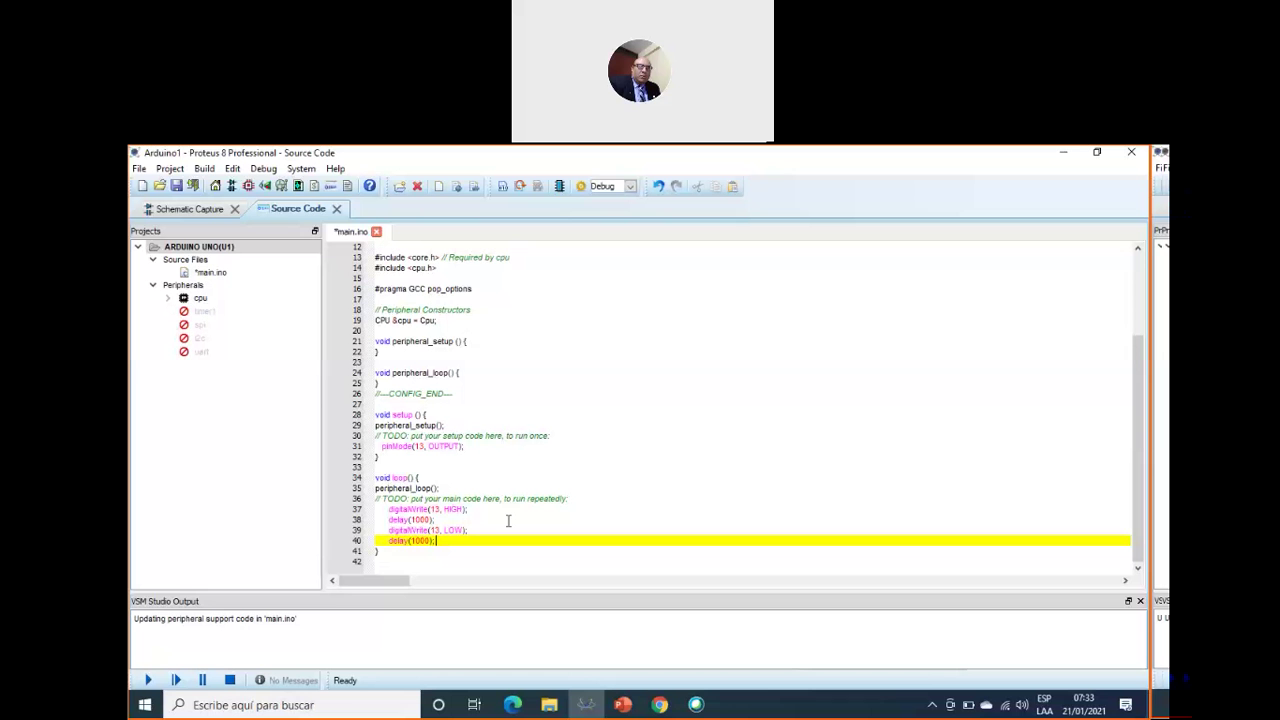
{"action": "key", "text": "F10"}
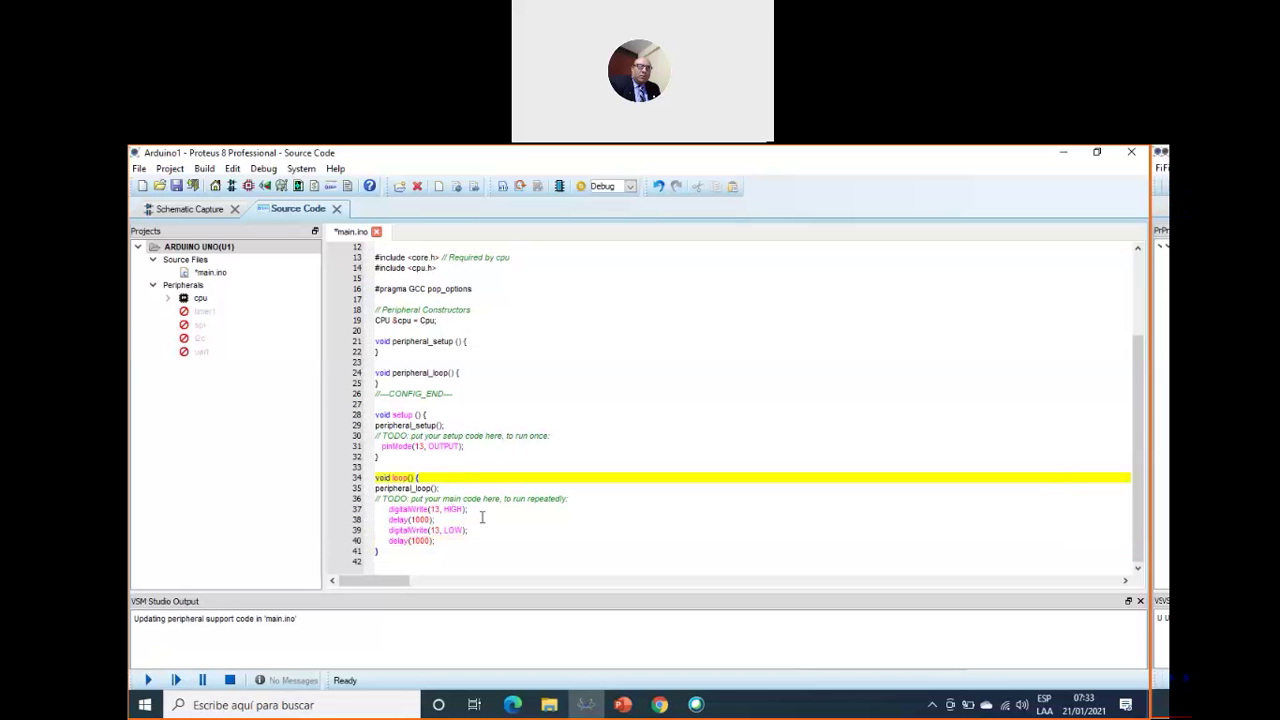
Step: Enlarge the code text and examine the setup and loop functions that configure and blink pin 13
{"action": "scroll", "coordinate": [481, 517], "scroll_direction": "up", "scroll_amount": 4}
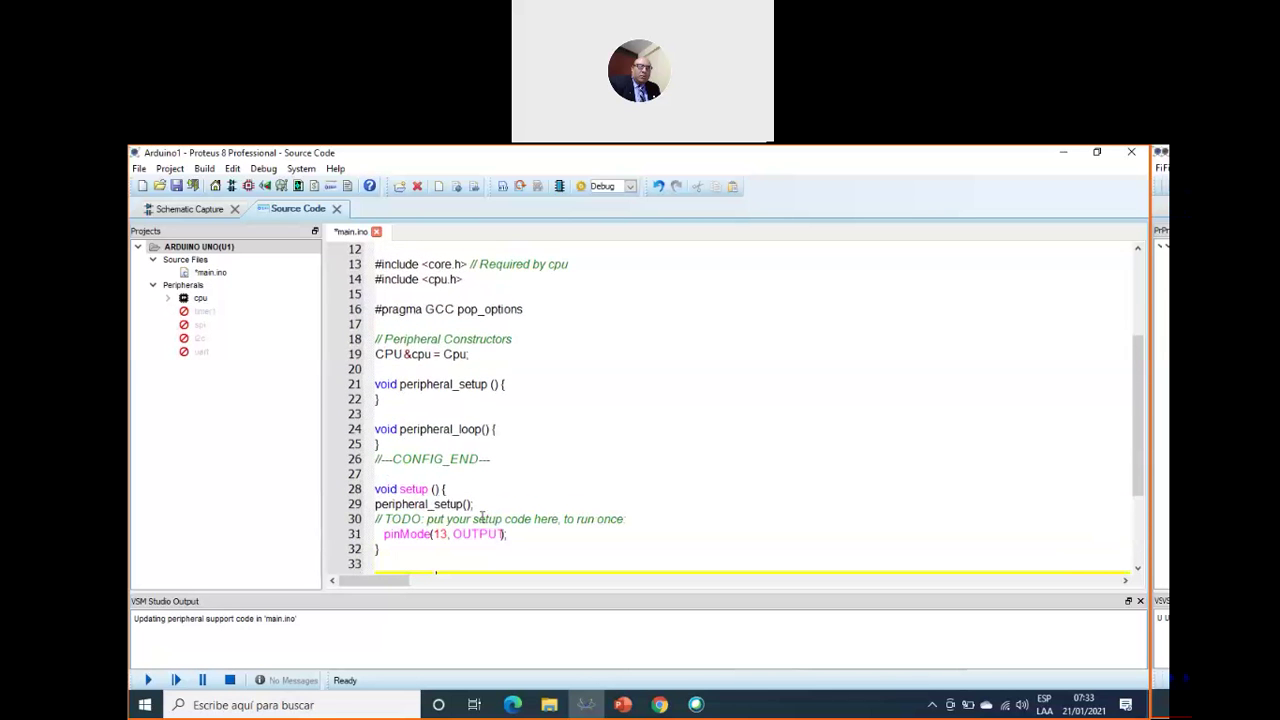
{"action": "scroll", "coordinate": [481, 517], "scroll_direction": "down", "scroll_amount": 3}
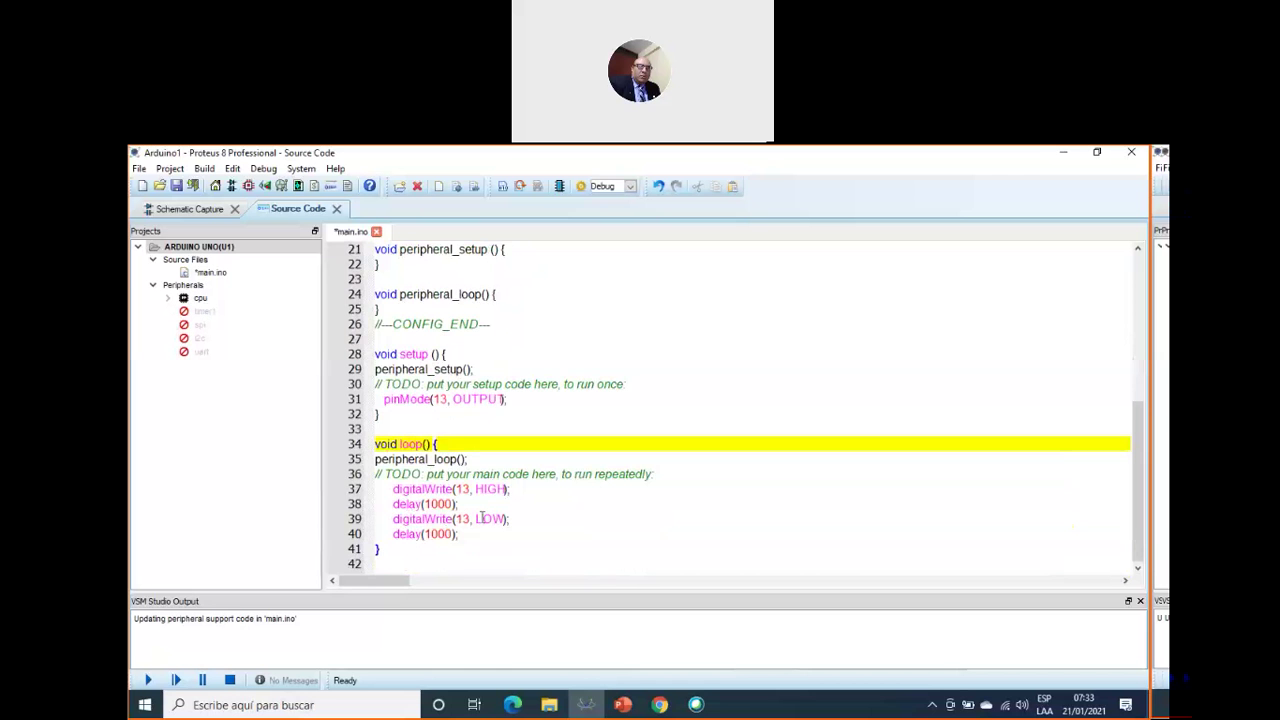
{"action": "scroll", "coordinate": [481, 517], "scroll_direction": "up", "scroll_amount": 2}
{"action": "scroll", "coordinate": [579, 397], "scroll_direction": "down", "scroll_amount": 1}
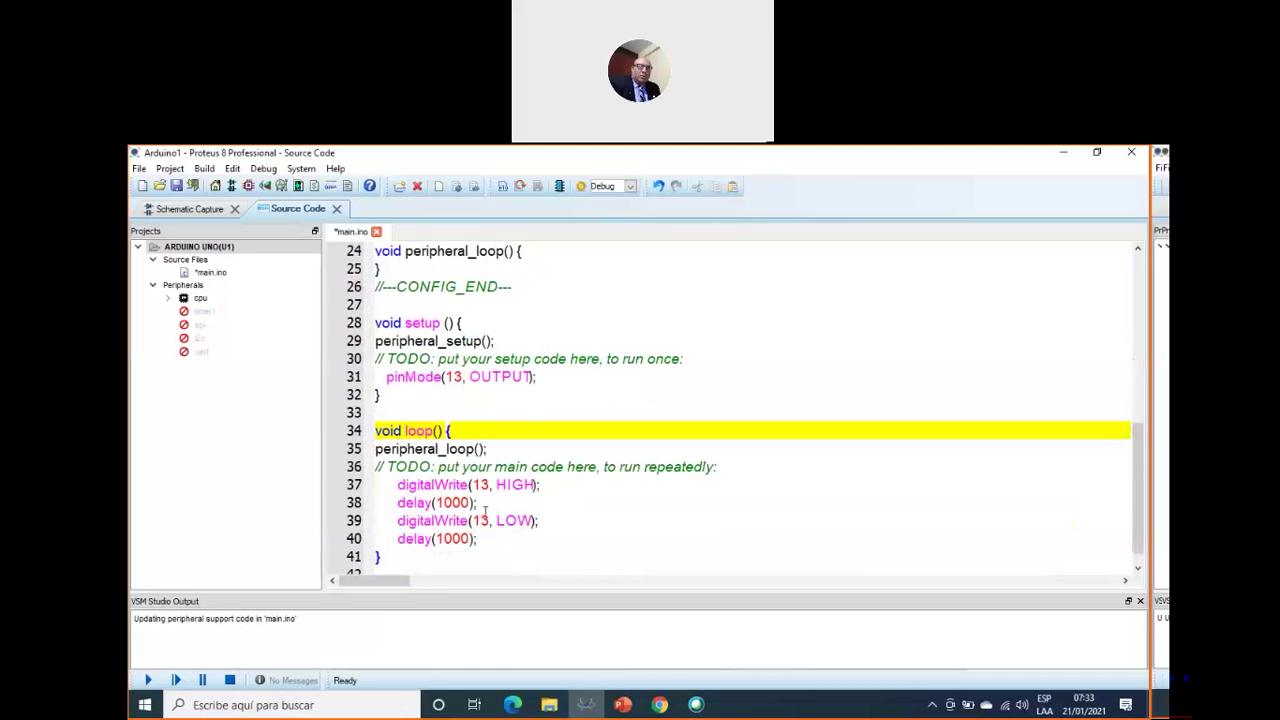
{"action": "left_click", "coordinate": [585, 380]}
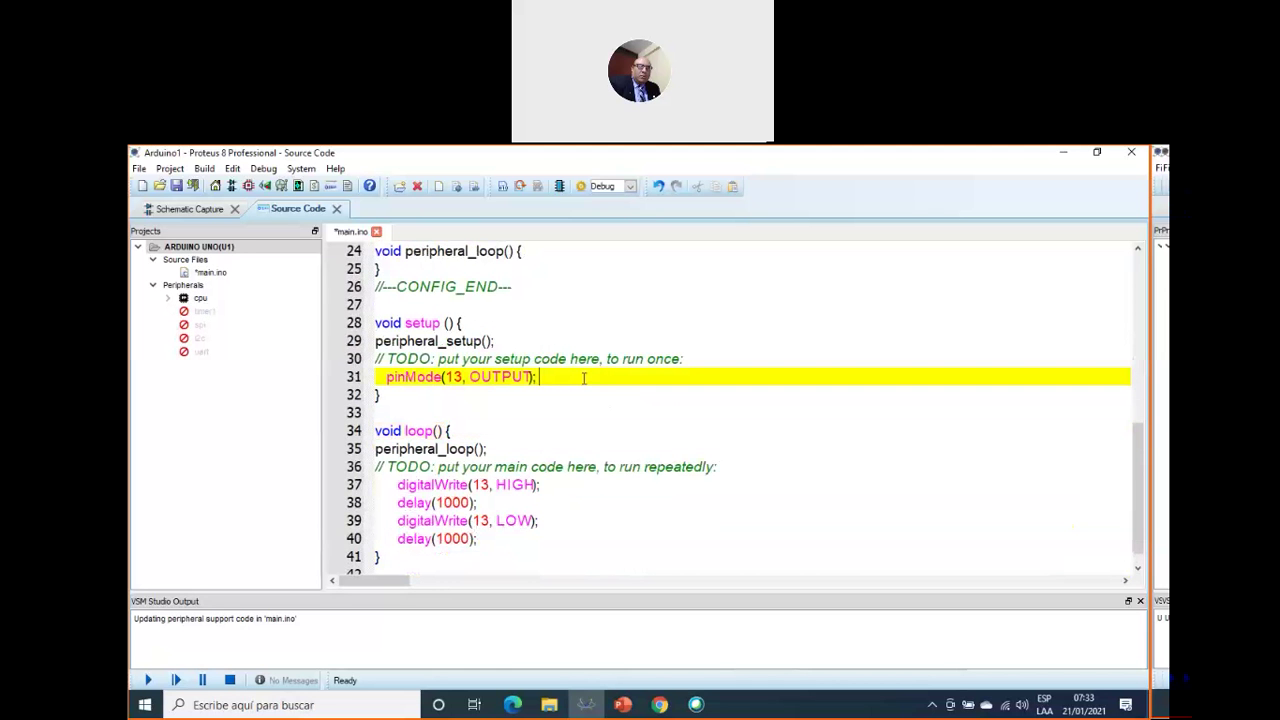
{"action": "left_click", "coordinate": [392, 410]}
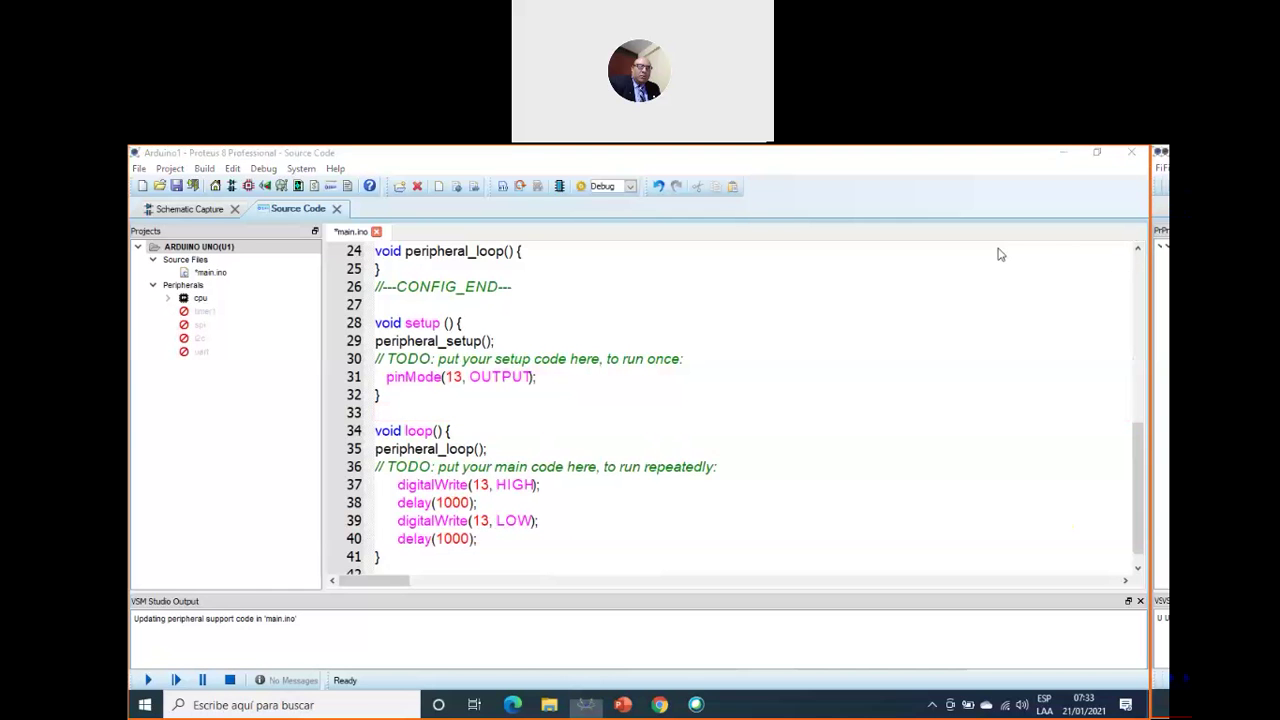
{"action": "left_click", "coordinate": [400, 550]}
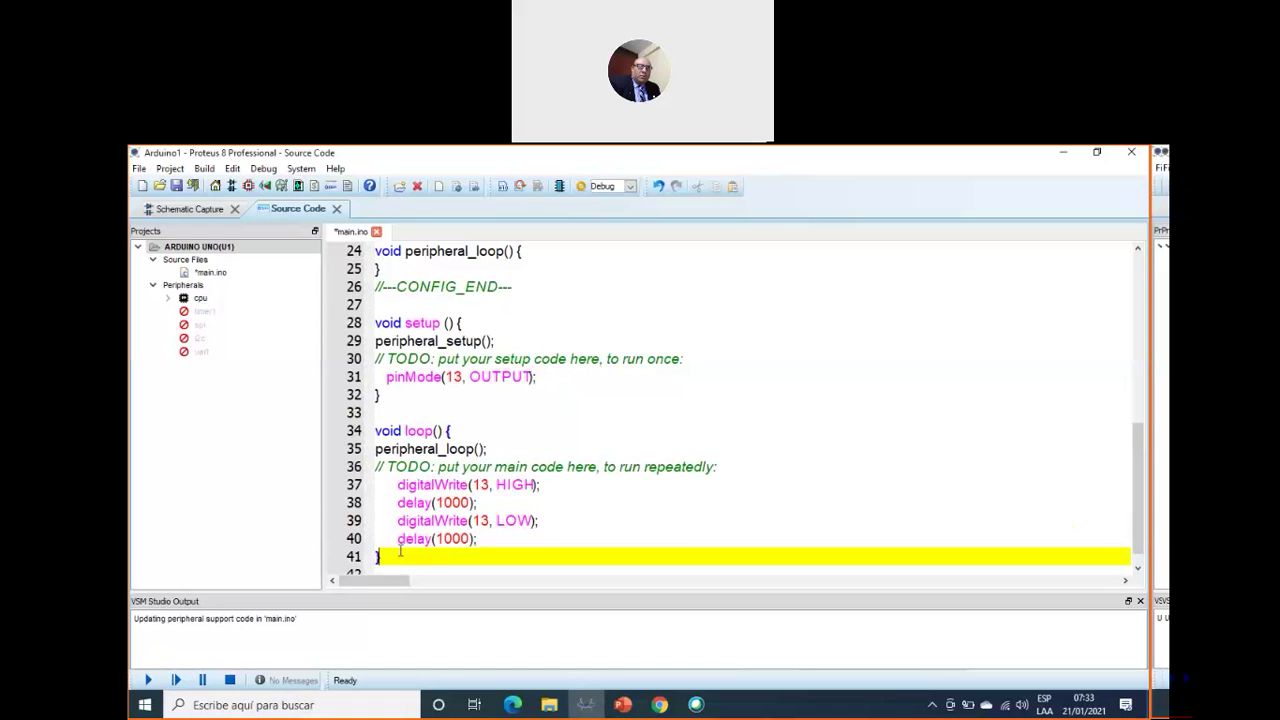
{"action": "scroll", "coordinate": [400, 550], "scroll_direction": "up", "scroll_amount": 1}
{"action": "scroll", "coordinate": [400, 550], "scroll_direction": "down", "scroll_amount": 1}
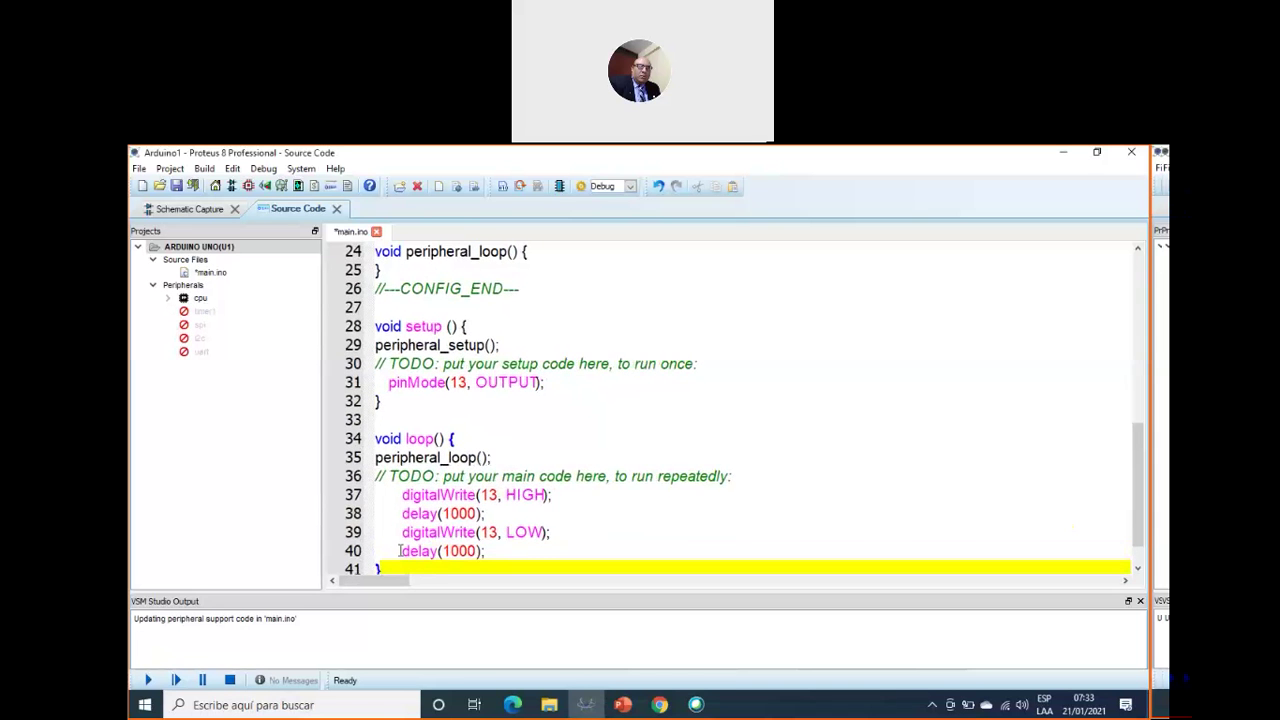
{"action": "scroll", "coordinate": [400, 550], "scroll_direction": "up", "scroll_amount": 1}
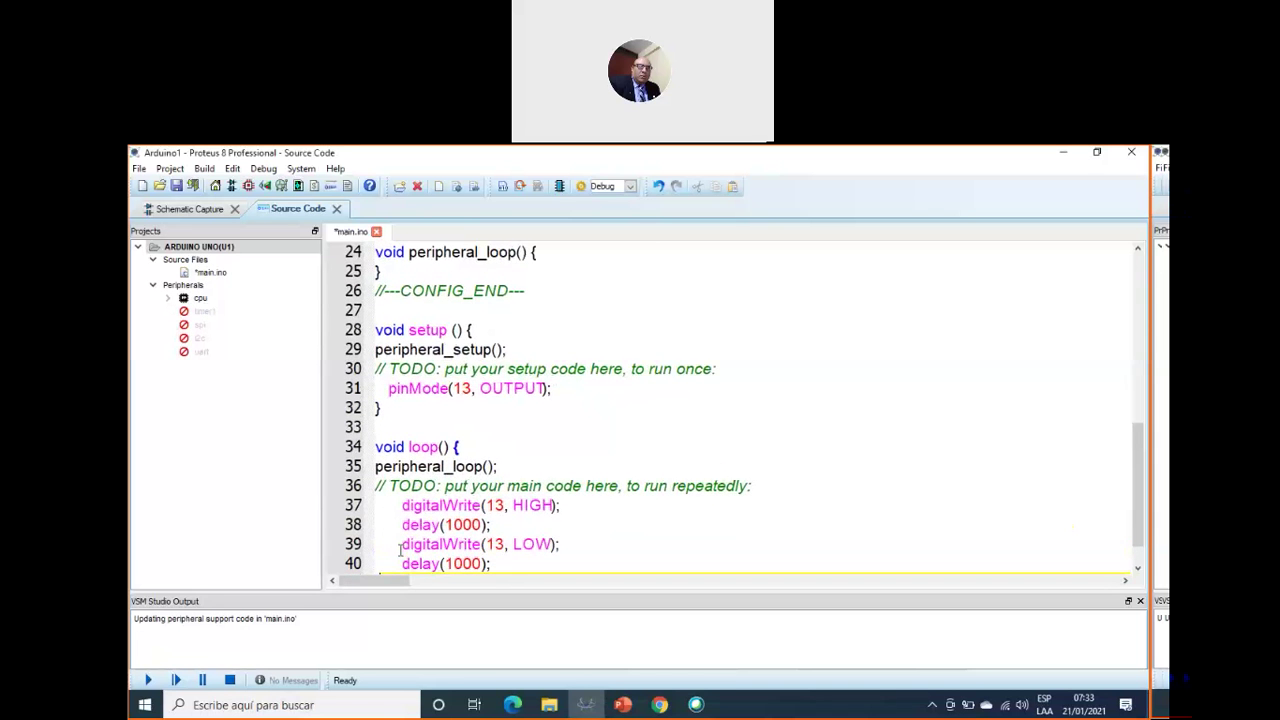
{"action": "scroll", "coordinate": [400, 549], "scroll_direction": "down", "scroll_amount": 1}
{"action": "left_click", "coordinate": [394, 564]}
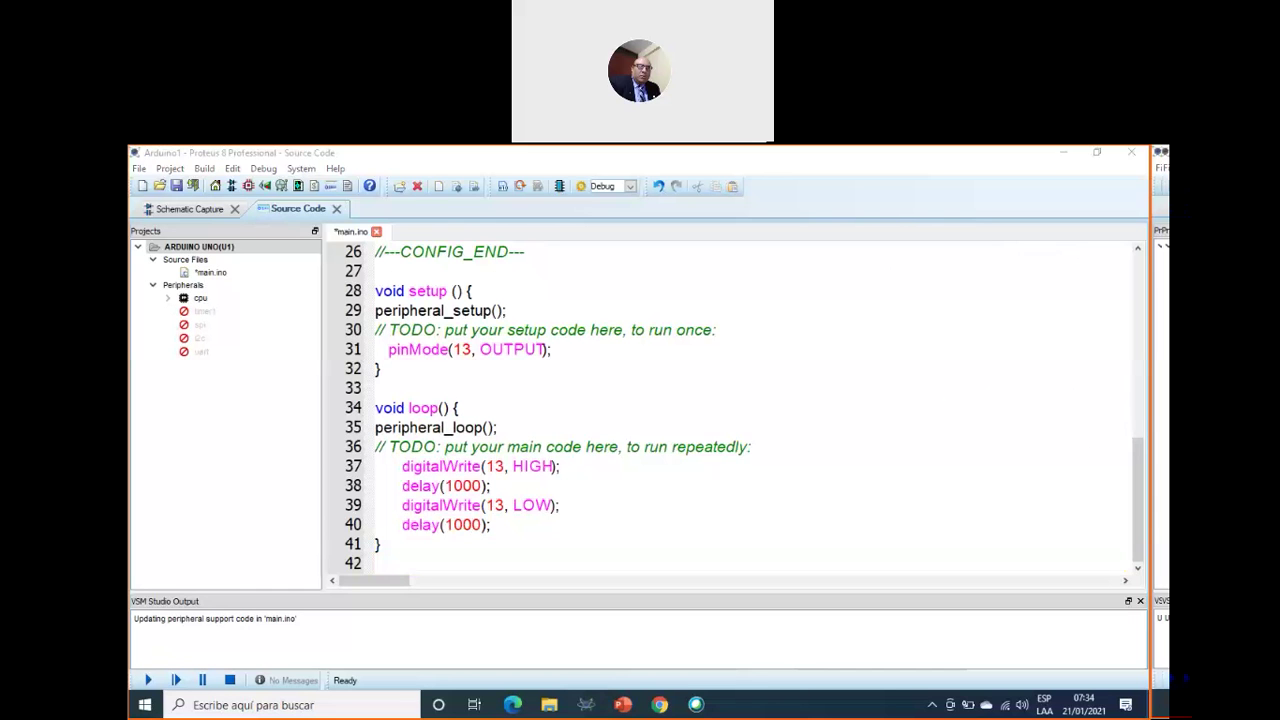
{"action": "left_click", "coordinate": [397, 392]}
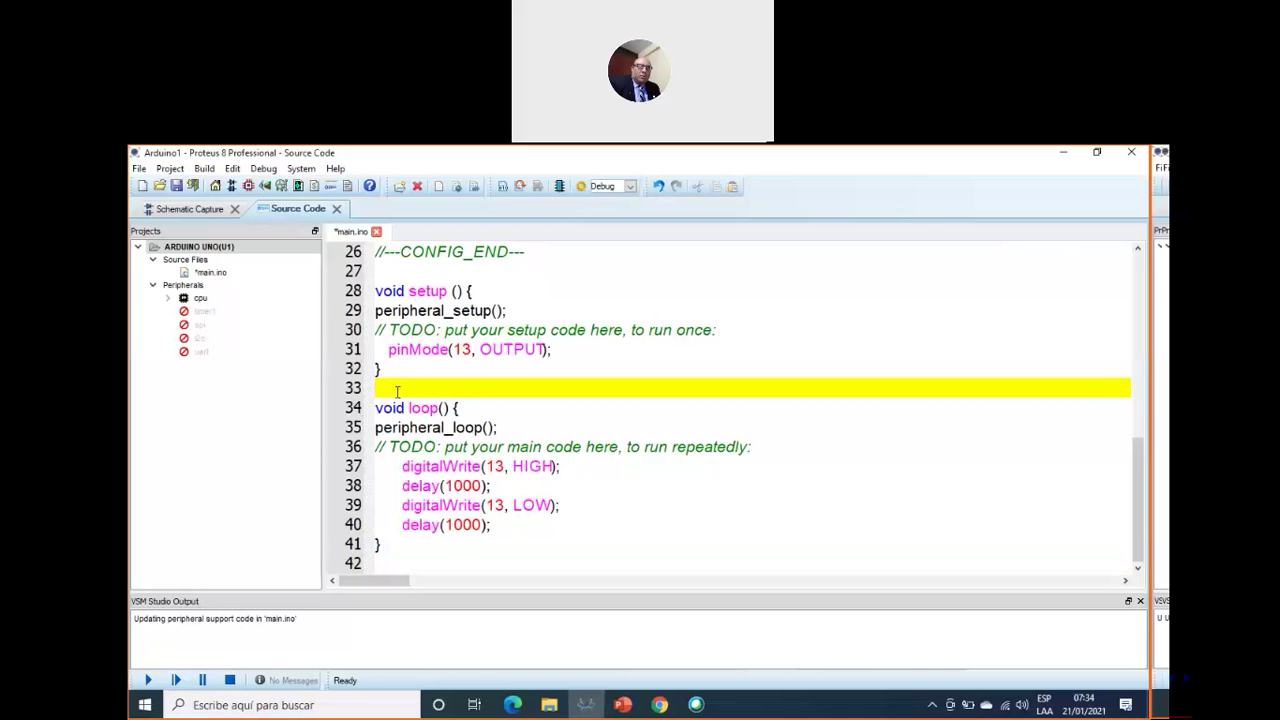
Step: Switch to the schematic and review the loaded devices: LED-YELLOW, BUTTON, RES and ARDUINO UNO
{"action": "left_click", "coordinate": [180, 210]}
{"action": "left_click_drag", "start_coordinate": [200, 252], "coordinate": [205, 244]}
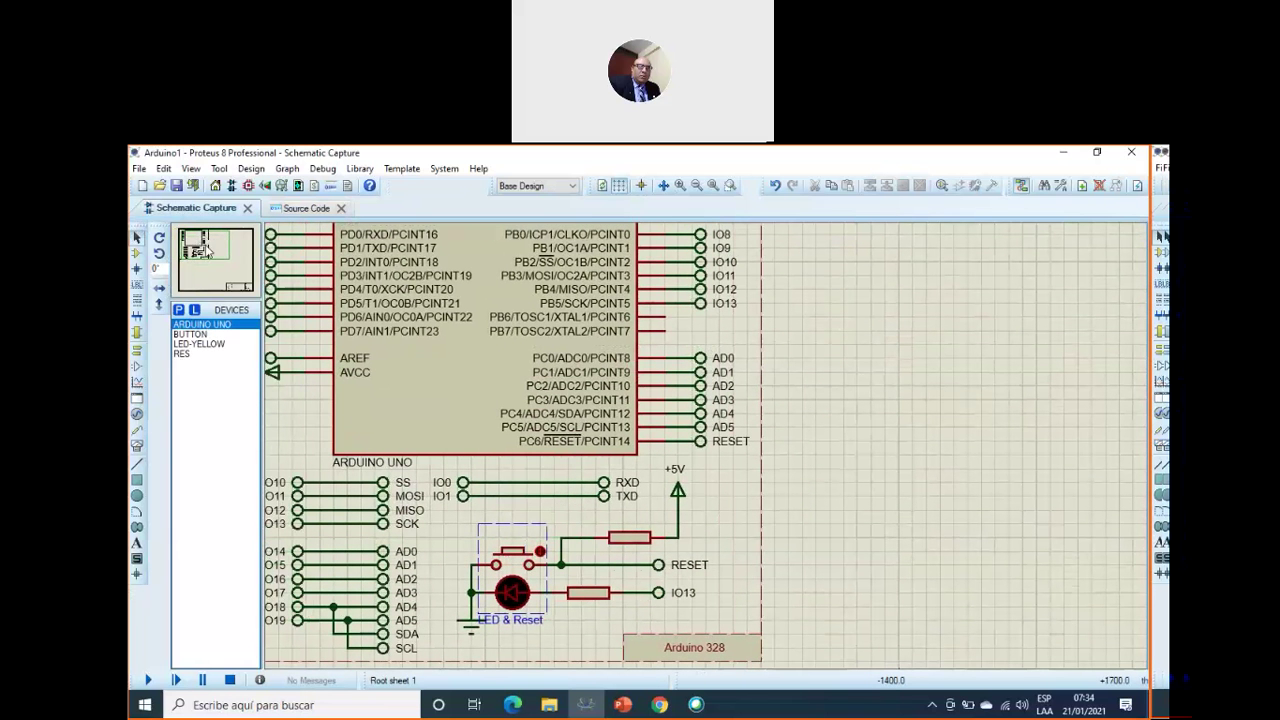
{"action": "left_click", "coordinate": [209, 346]}
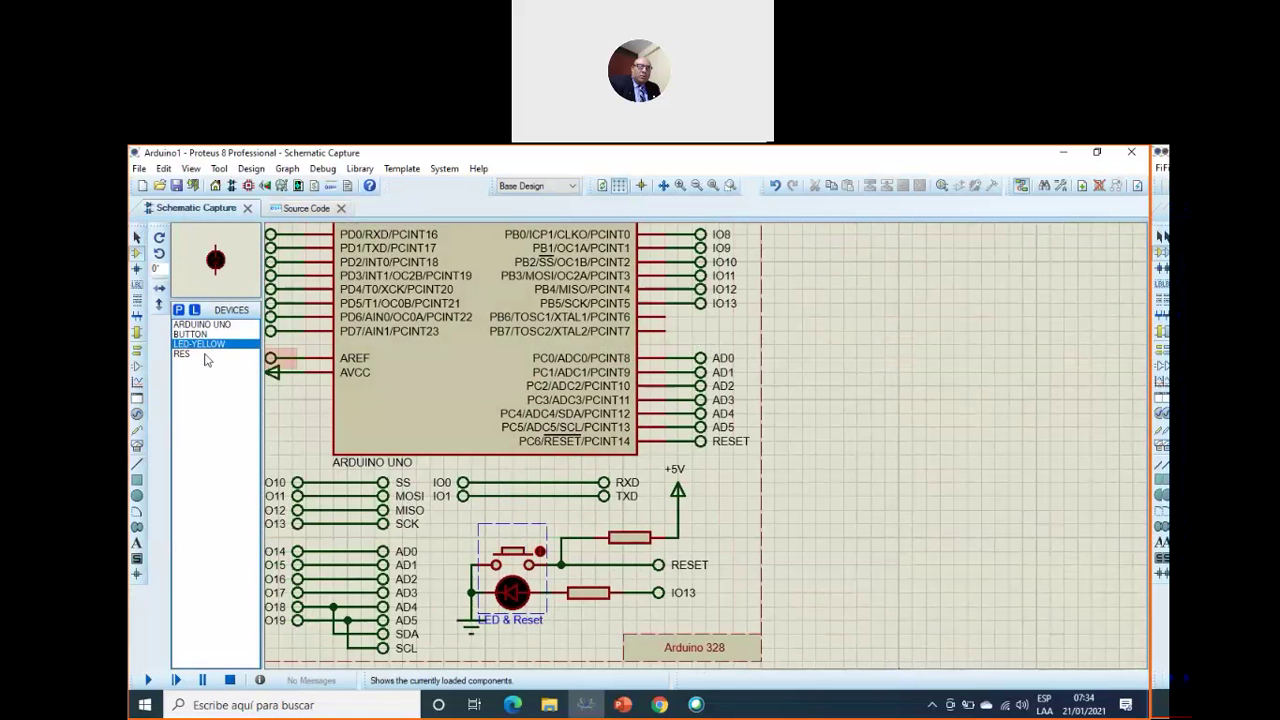
{"action": "left_click", "coordinate": [204, 336]}
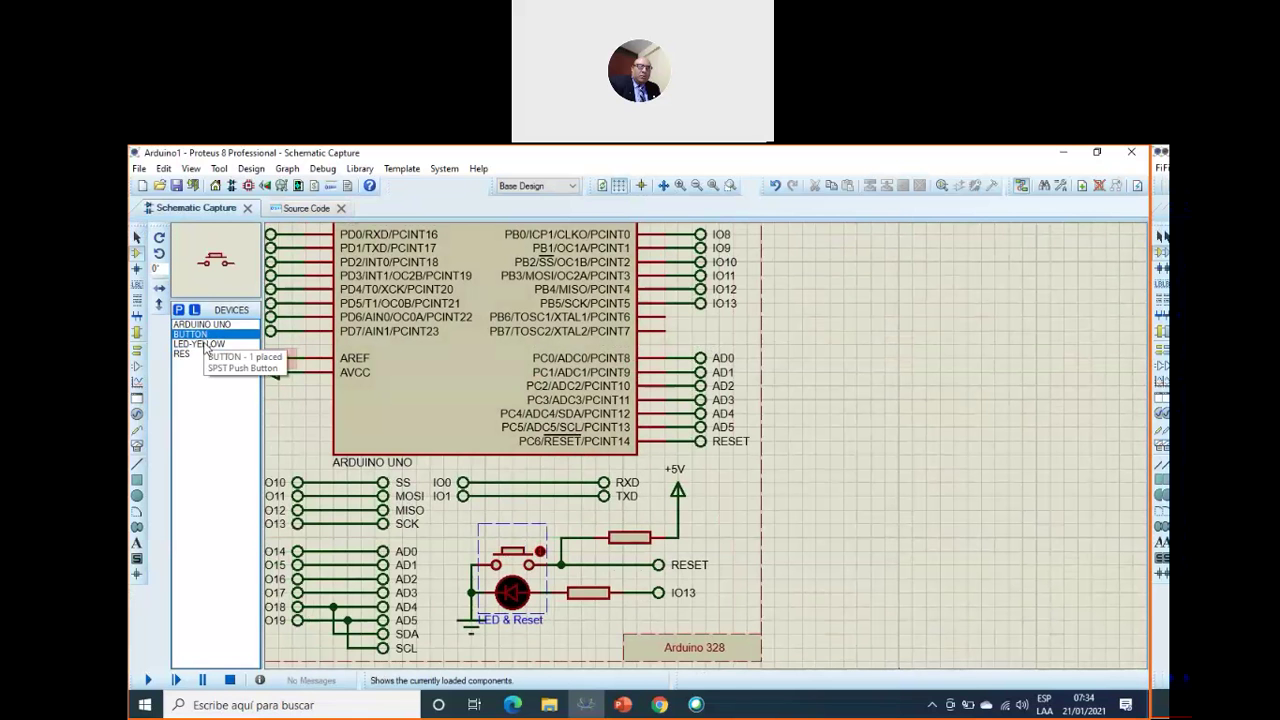
{"action": "left_click", "coordinate": [207, 347]}
{"action": "left_click", "coordinate": [189, 356]}
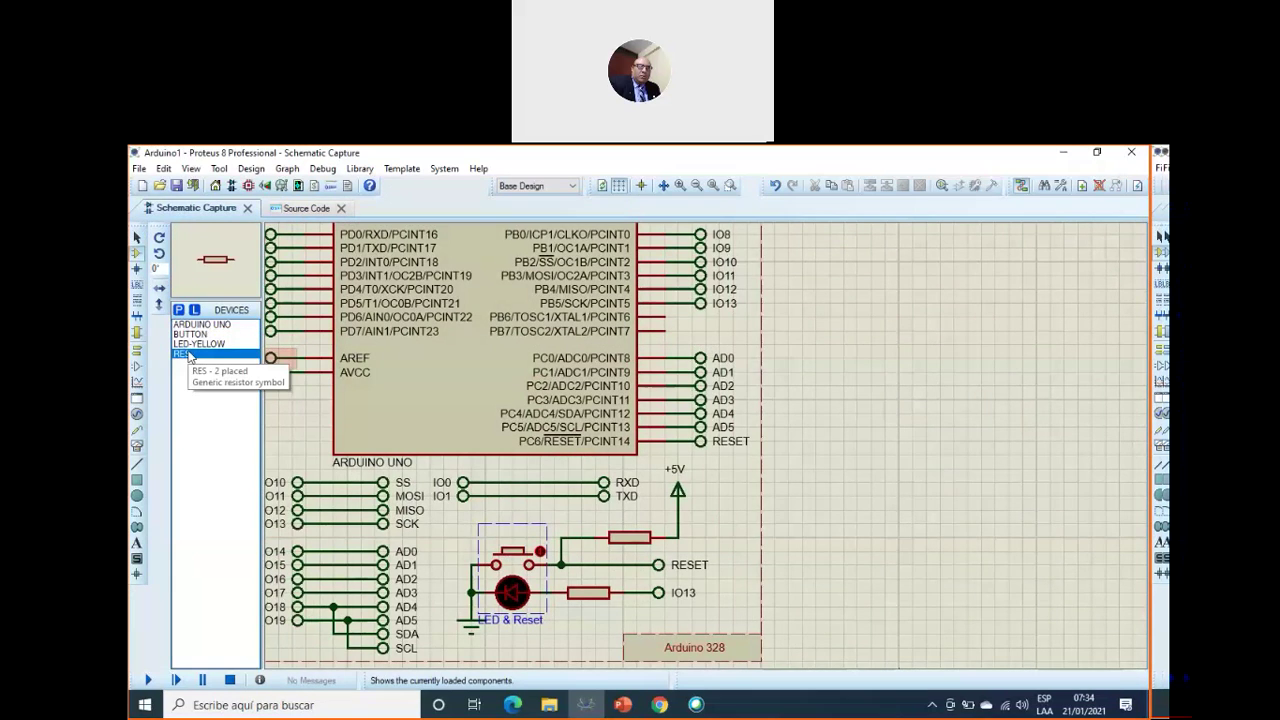
{"action": "left_click", "coordinate": [200, 328]}
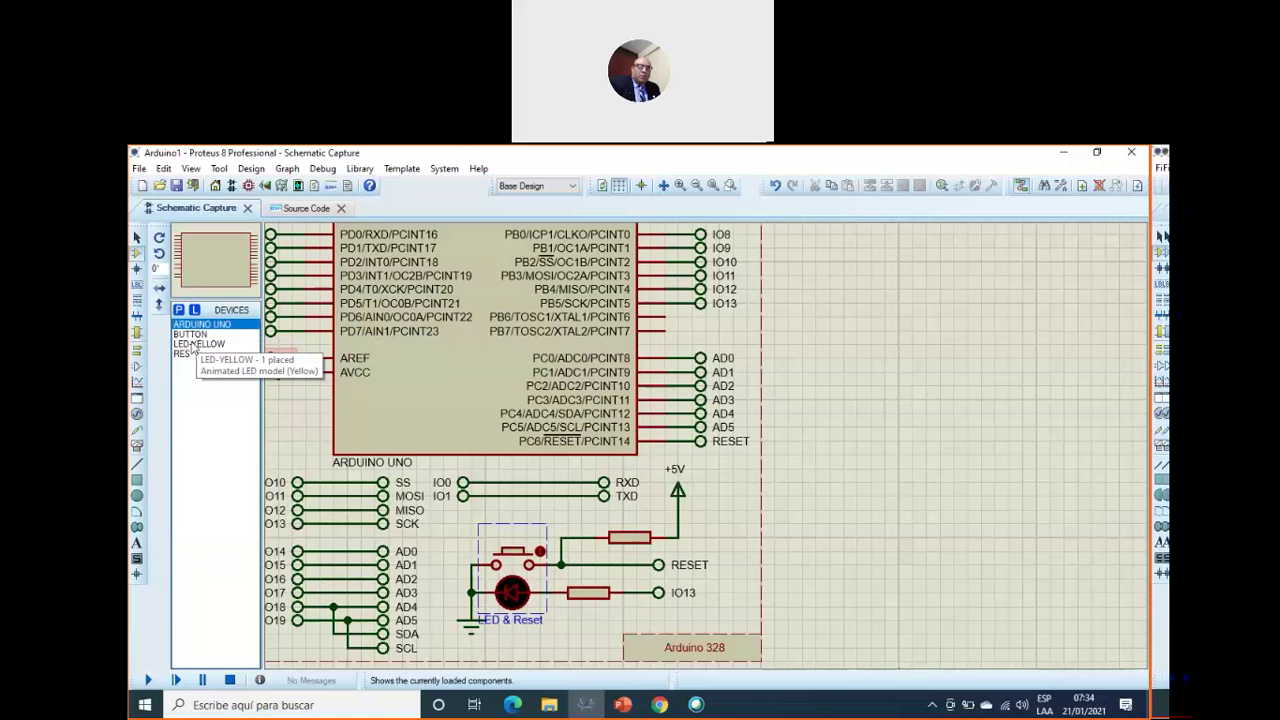
Step: Place a DEFAULT terminal in the empty area outside the Arduino block, level with its IO13 terminal
{"action": "left_click", "coordinate": [137, 353]}
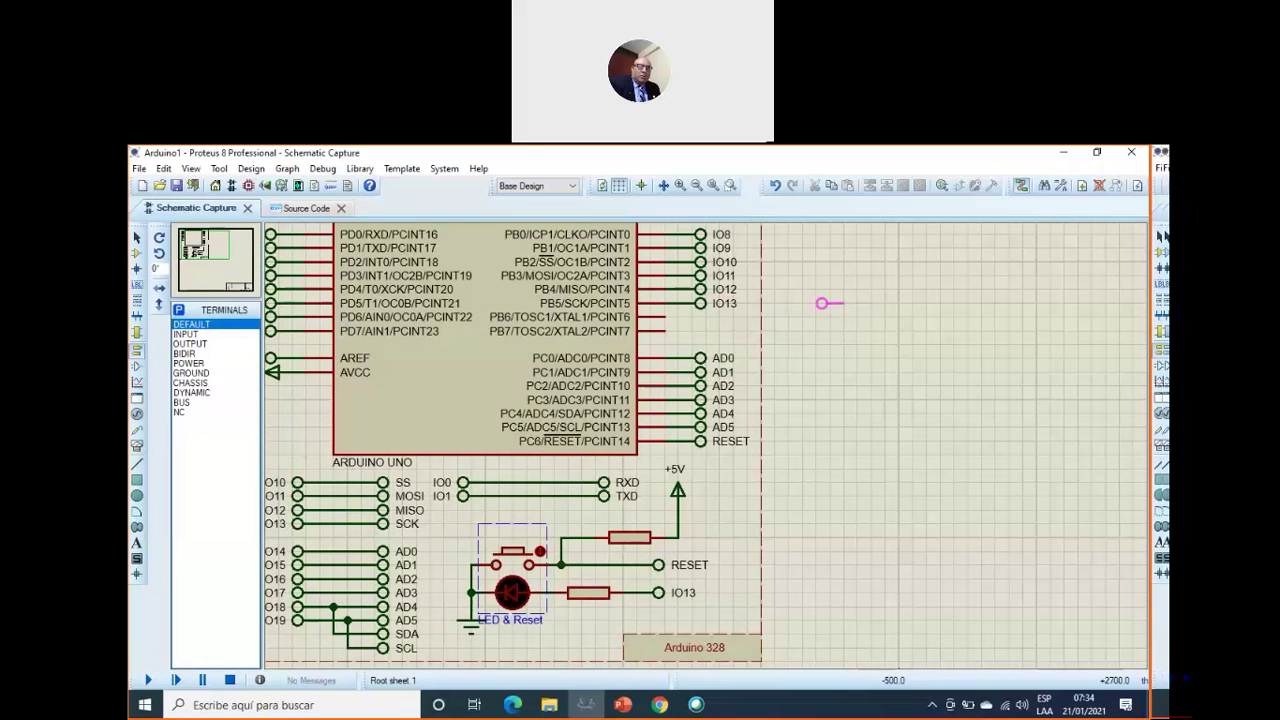
{"action": "left_click", "coordinate": [808, 303]}
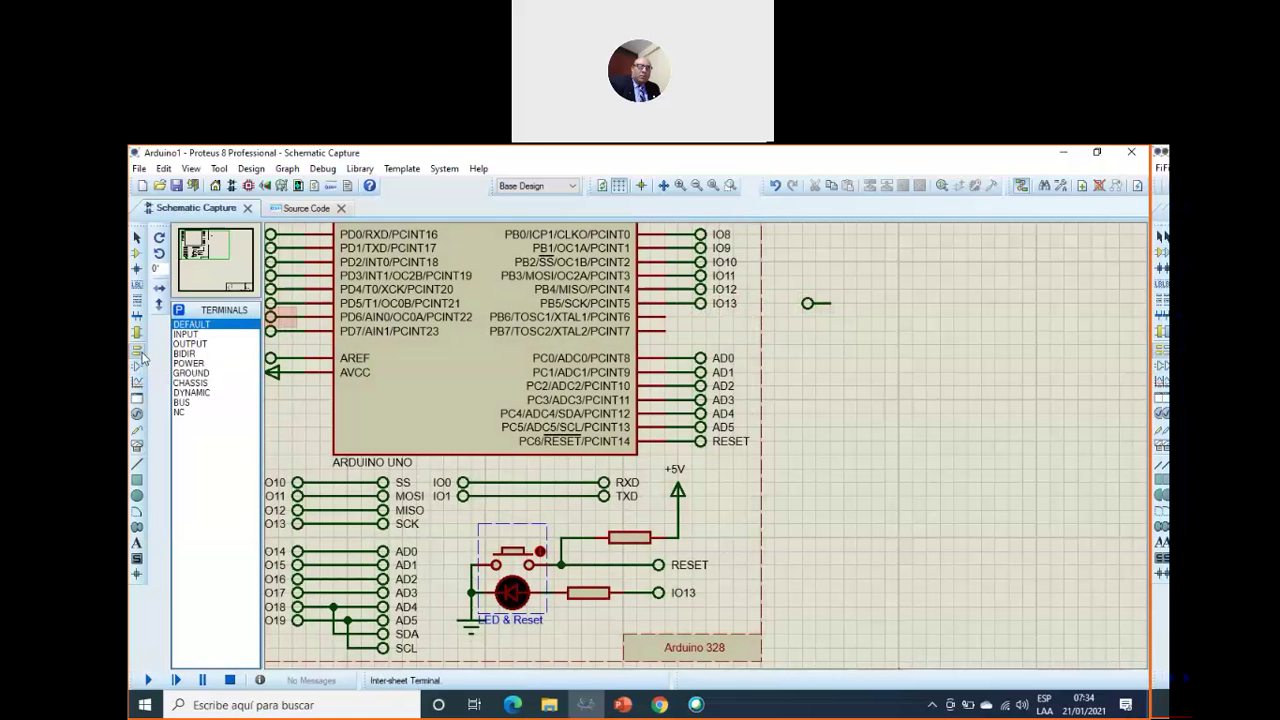
{"action": "left_click", "coordinate": [207, 336]}
{"action": "left_click", "coordinate": [195, 324]}
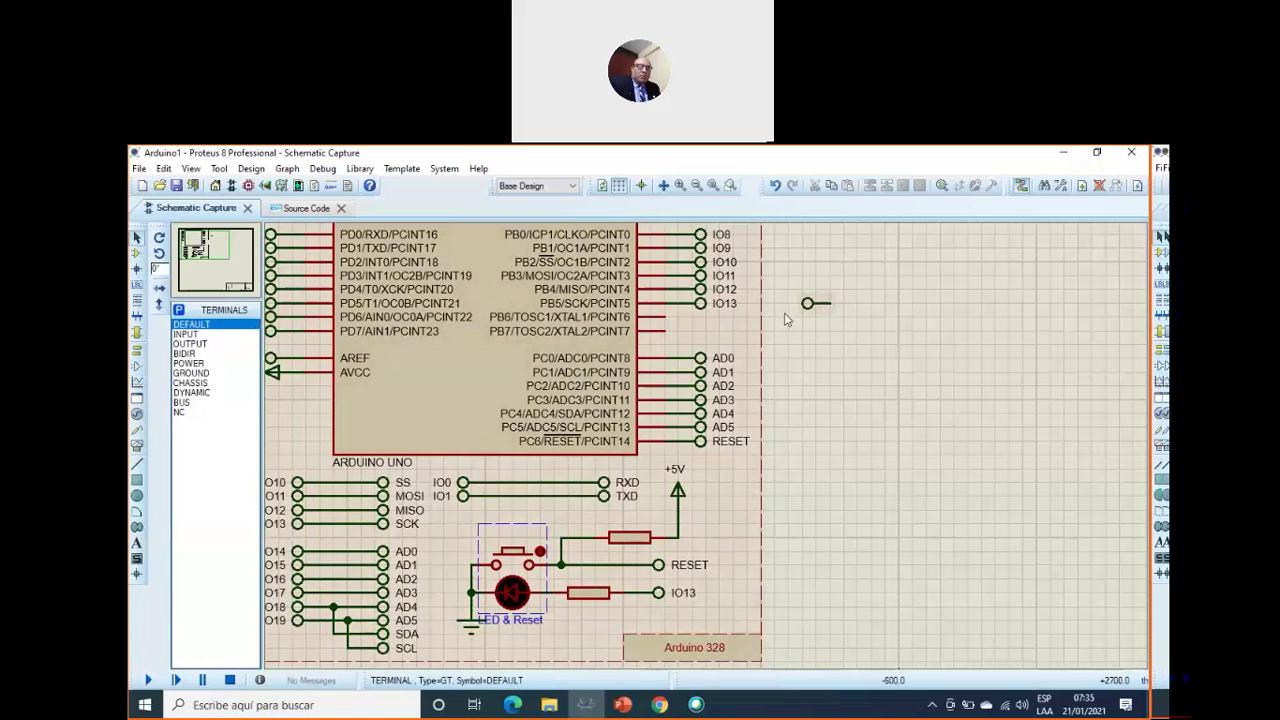
Step: Label the newly placed terminal IO13 to match the Arduino's pin 13 terminal
{"action": "left_click", "coordinate": [708, 306]}
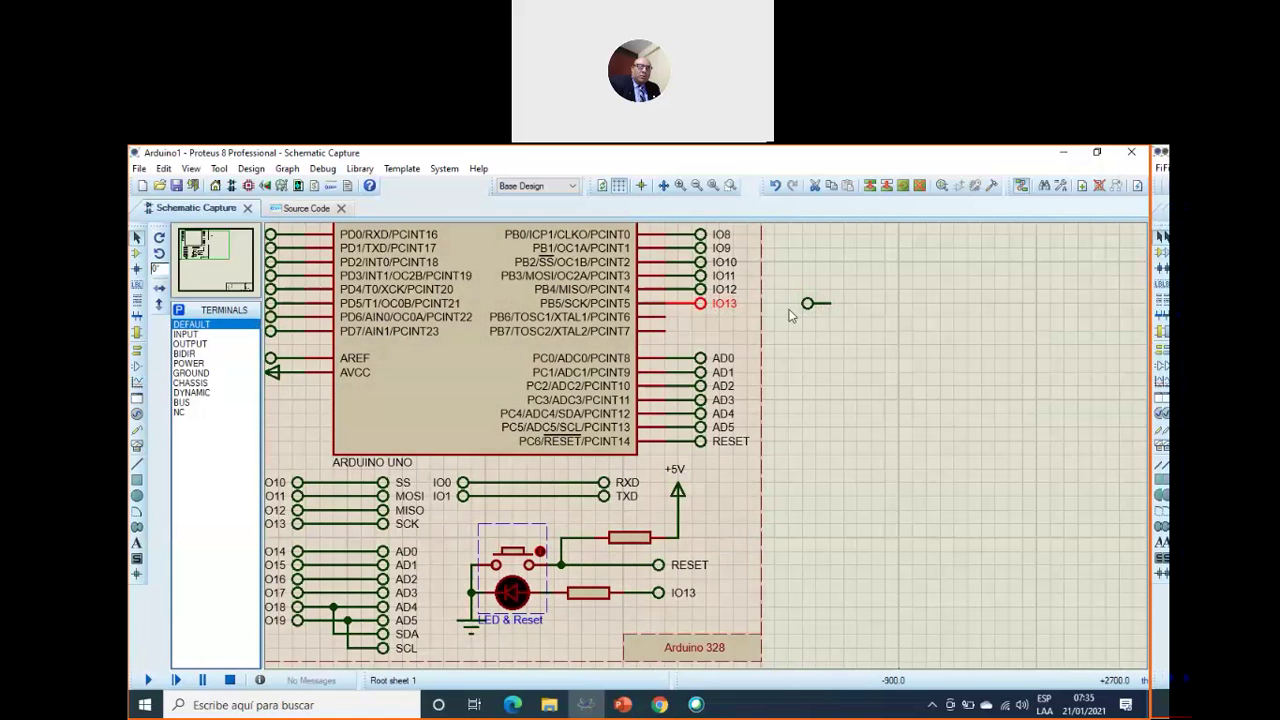
{"action": "double_click", "coordinate": [809, 306]}
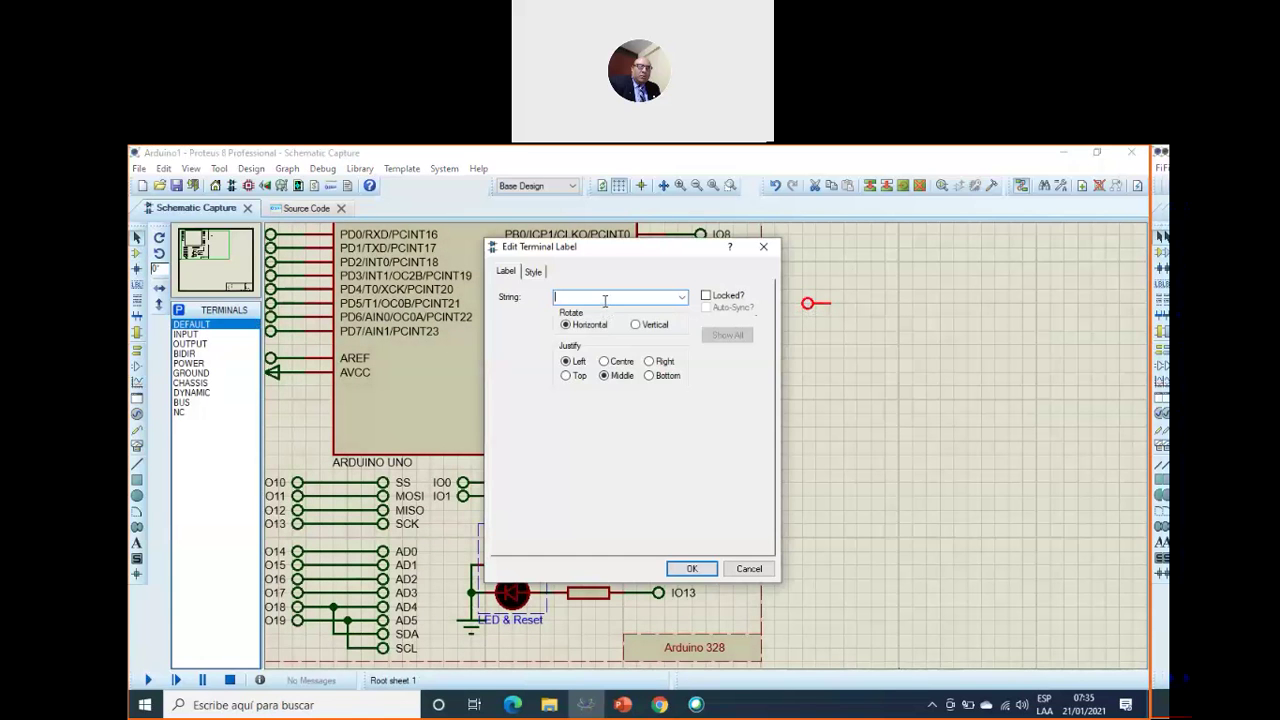
{"action": "left_click", "coordinate": [683, 299]}
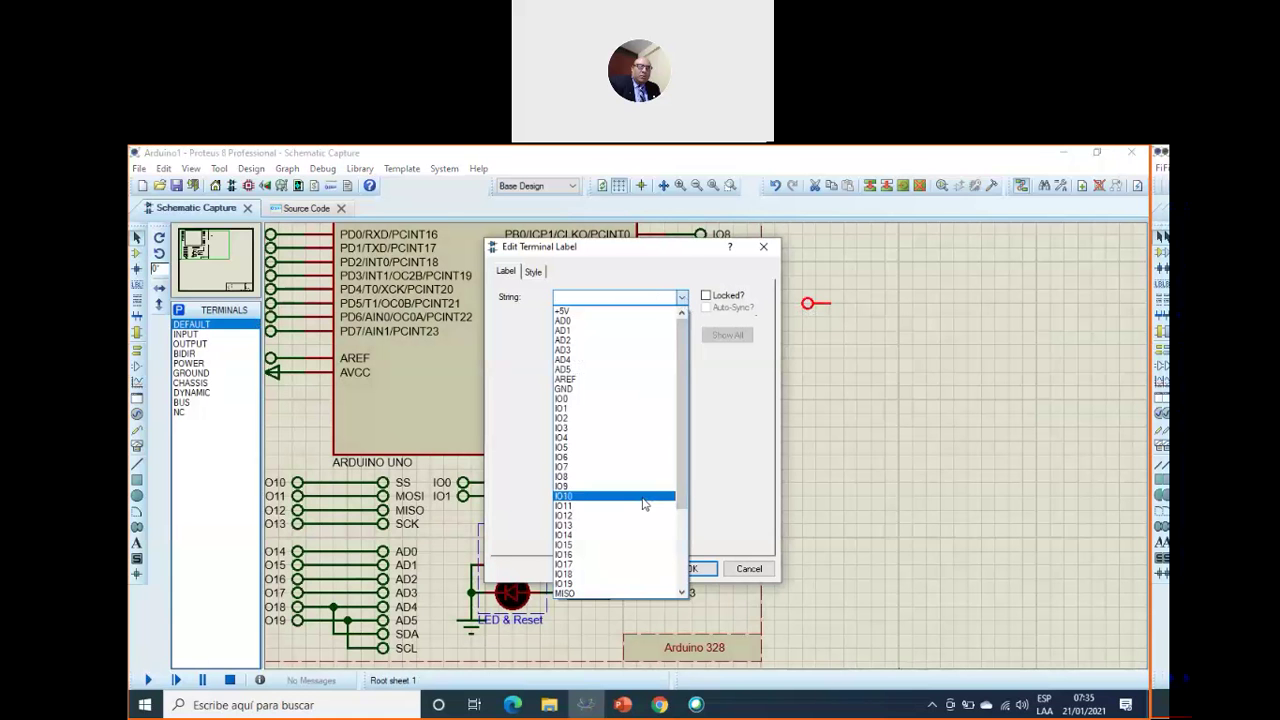
{"action": "left_click", "coordinate": [609, 525]}
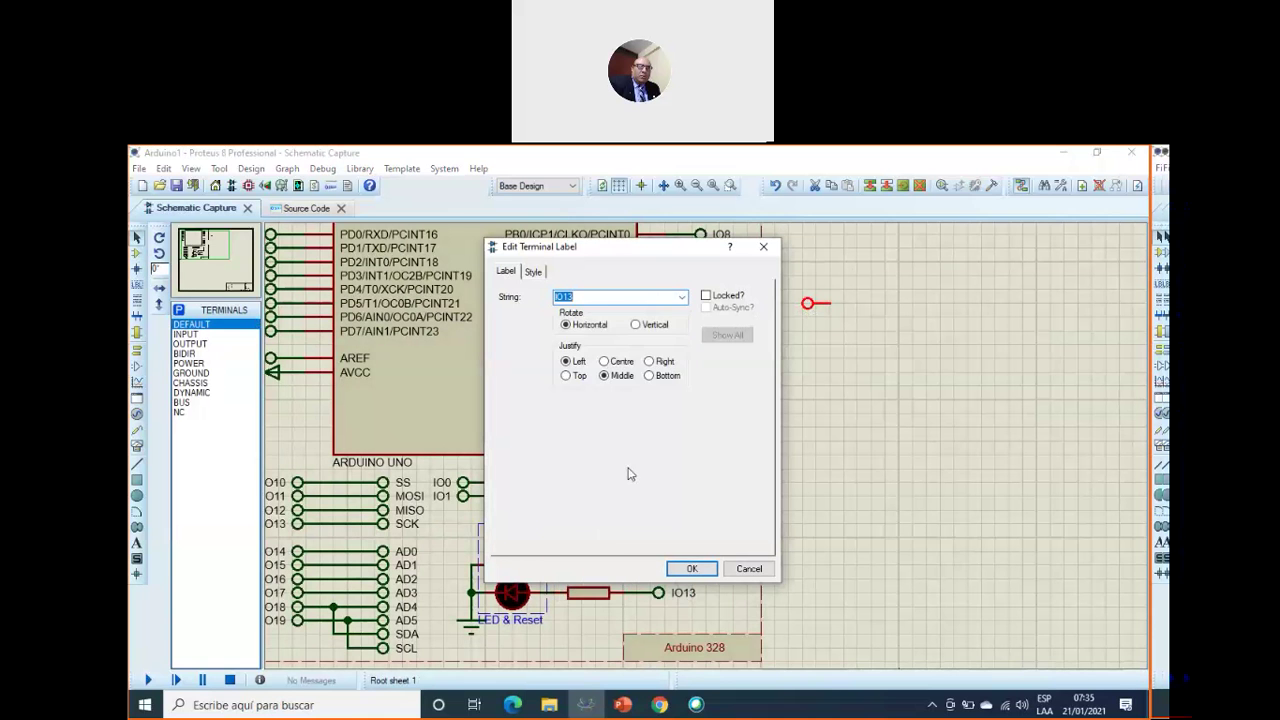
{"action": "left_click", "coordinate": [691, 568]}
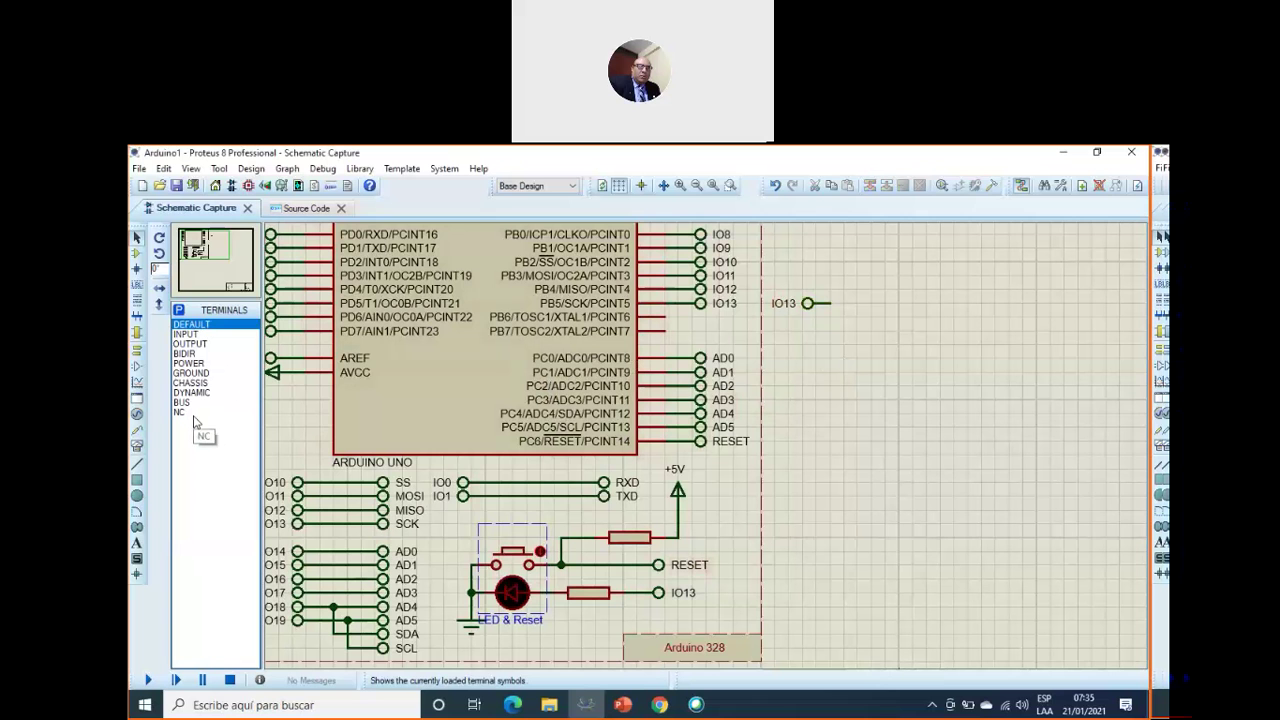
Step: Search the device library for led and add the animated LED-RED model to the schematic's device list
{"action": "left_click", "coordinate": [137, 254]}
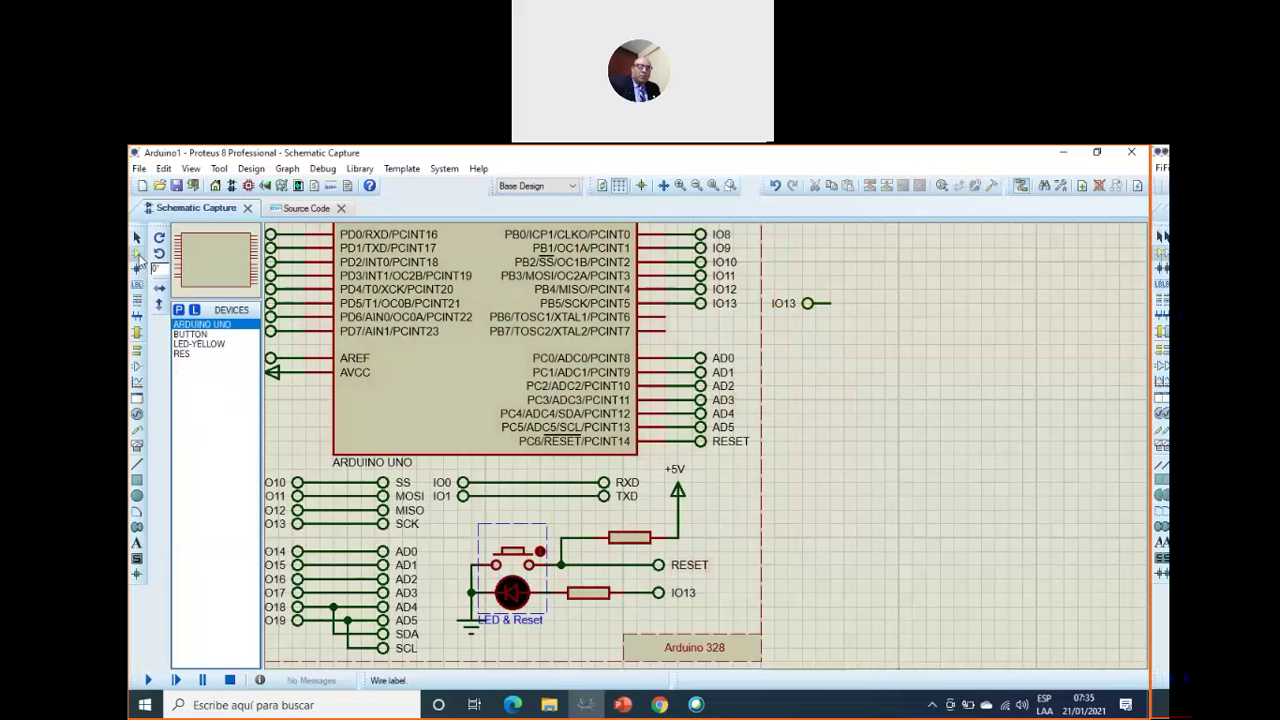
{"action": "left_click", "coordinate": [201, 344]}
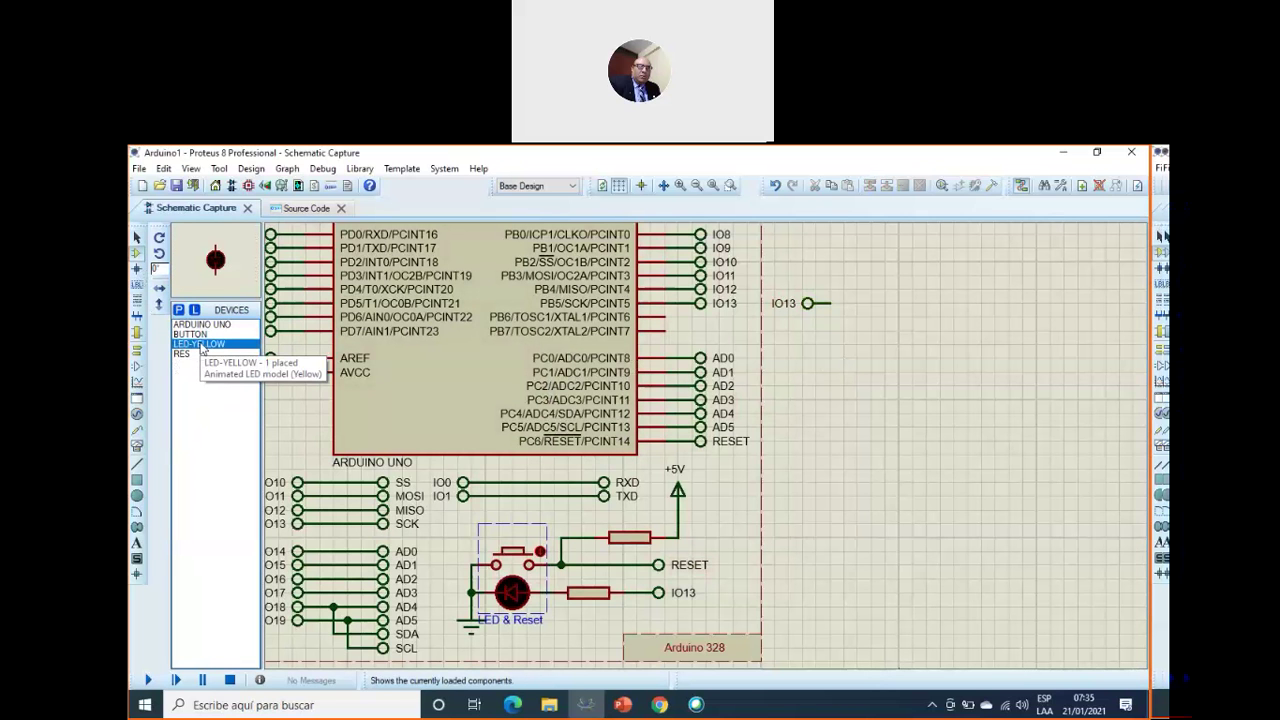
{"action": "left_click", "coordinate": [179, 311]}
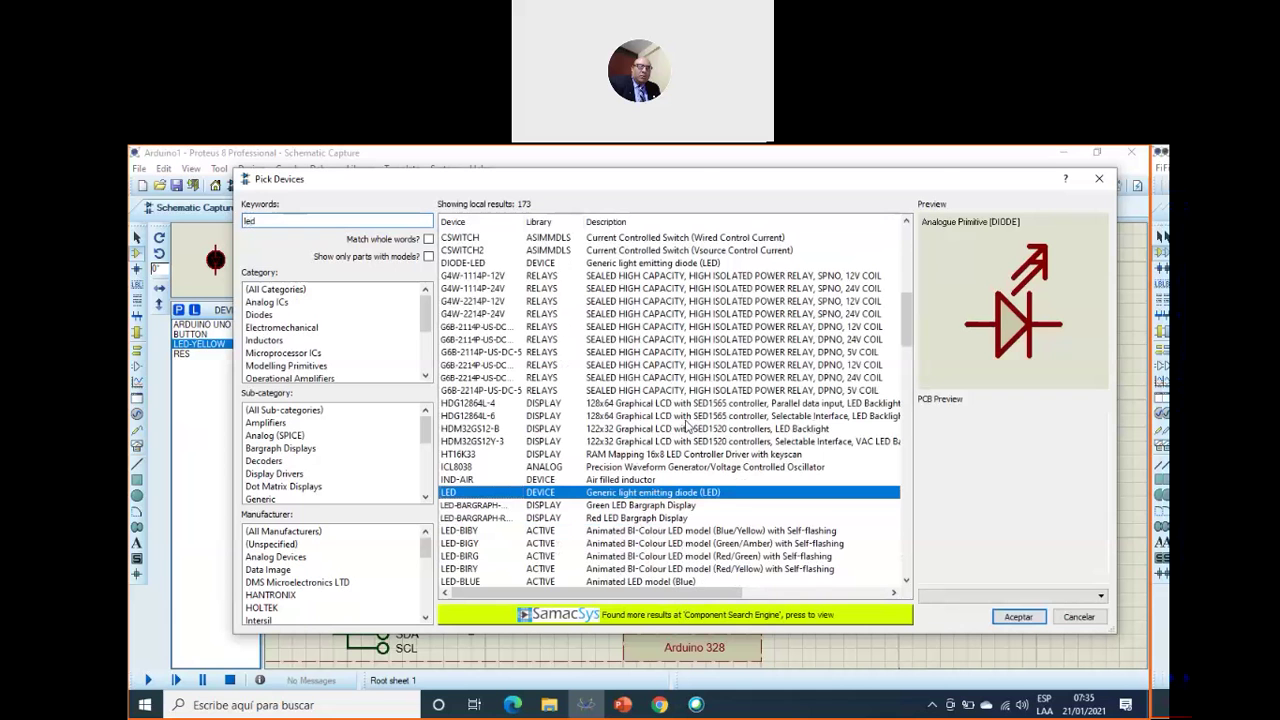
{"action": "scroll", "coordinate": [687, 425], "scroll_direction": "down", "scroll_amount": 3}
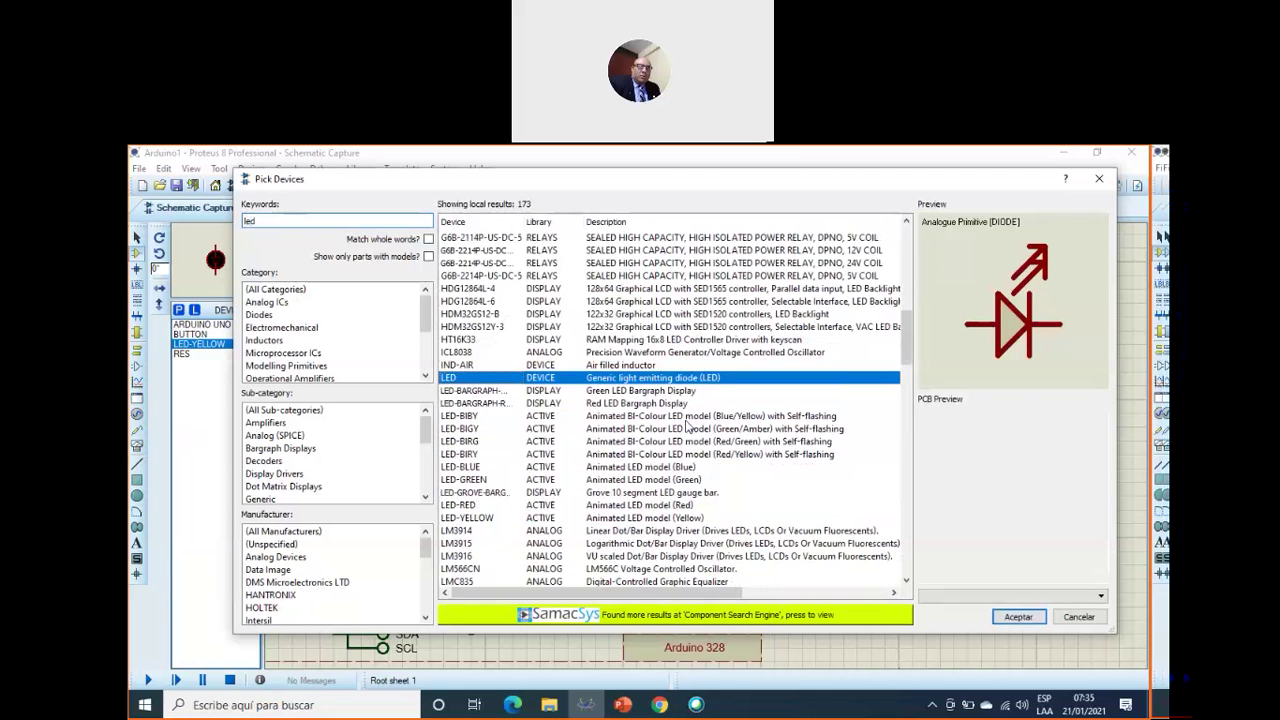
{"action": "left_click", "coordinate": [502, 467]}
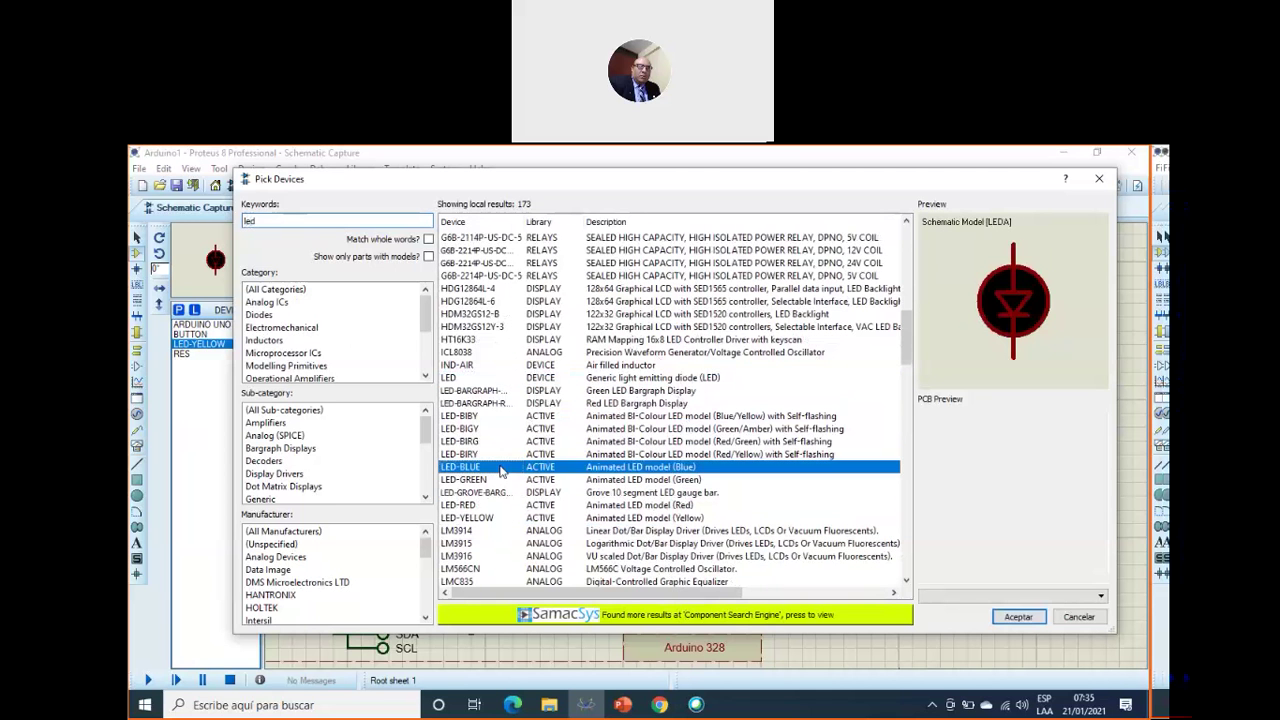
{"action": "left_click", "coordinate": [505, 480]}
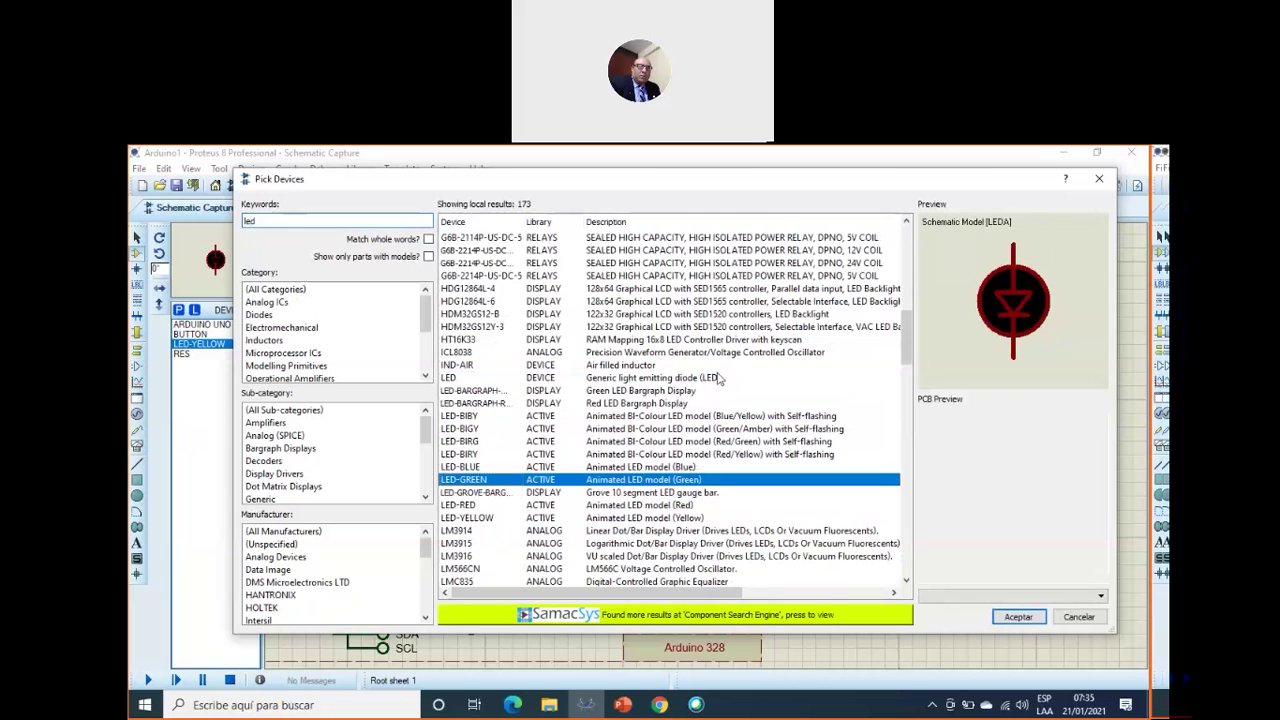
{"action": "left_click", "coordinate": [1147, 278]}
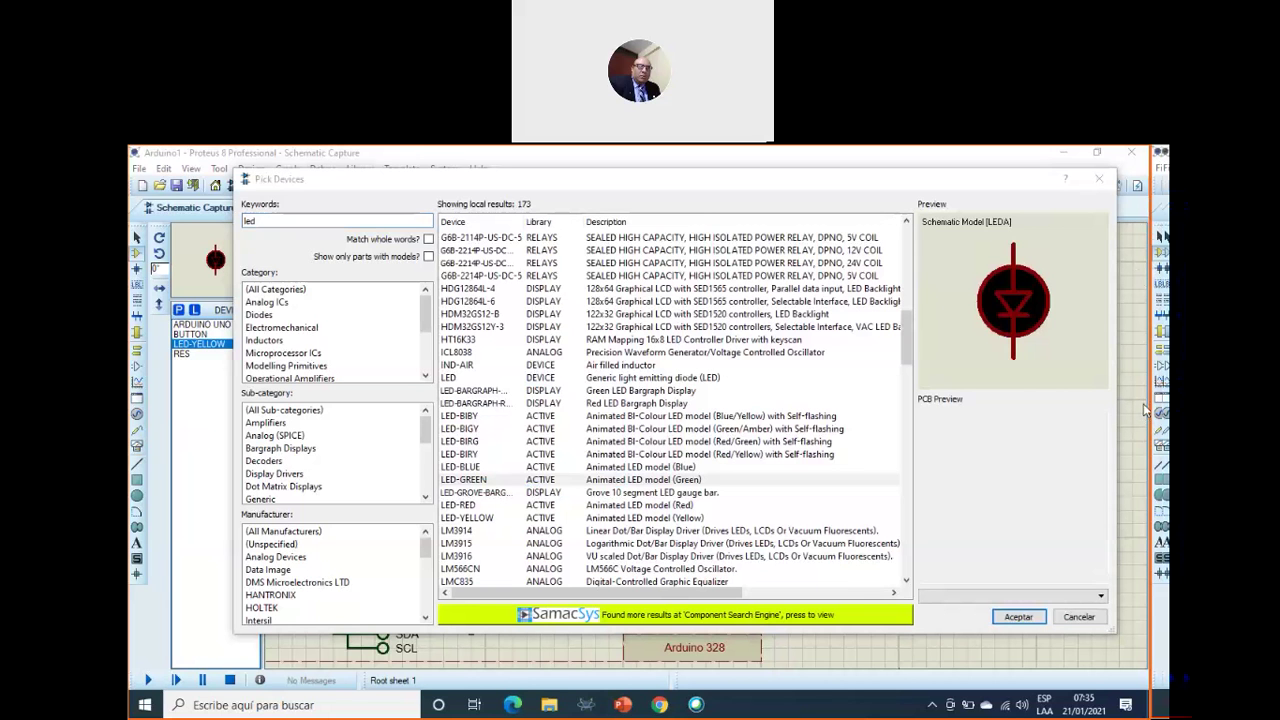
{"action": "left_click", "coordinate": [480, 506]}
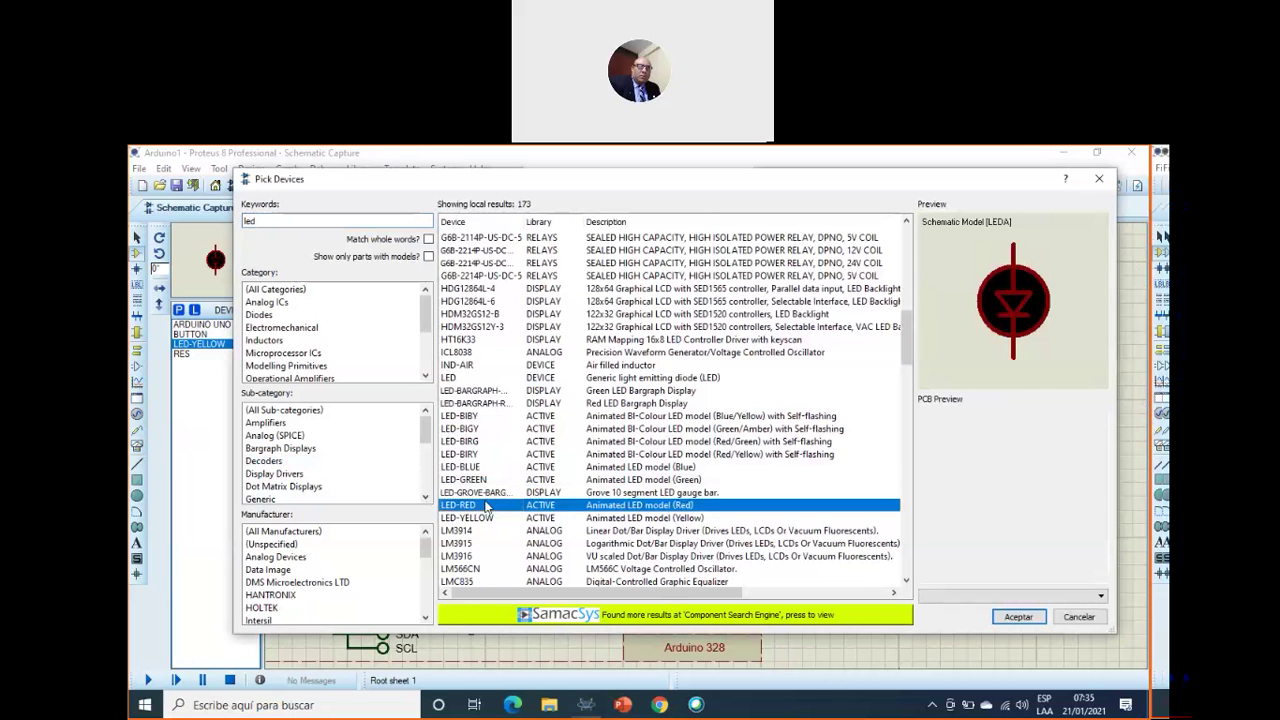
{"action": "left_click", "coordinate": [505, 470]}
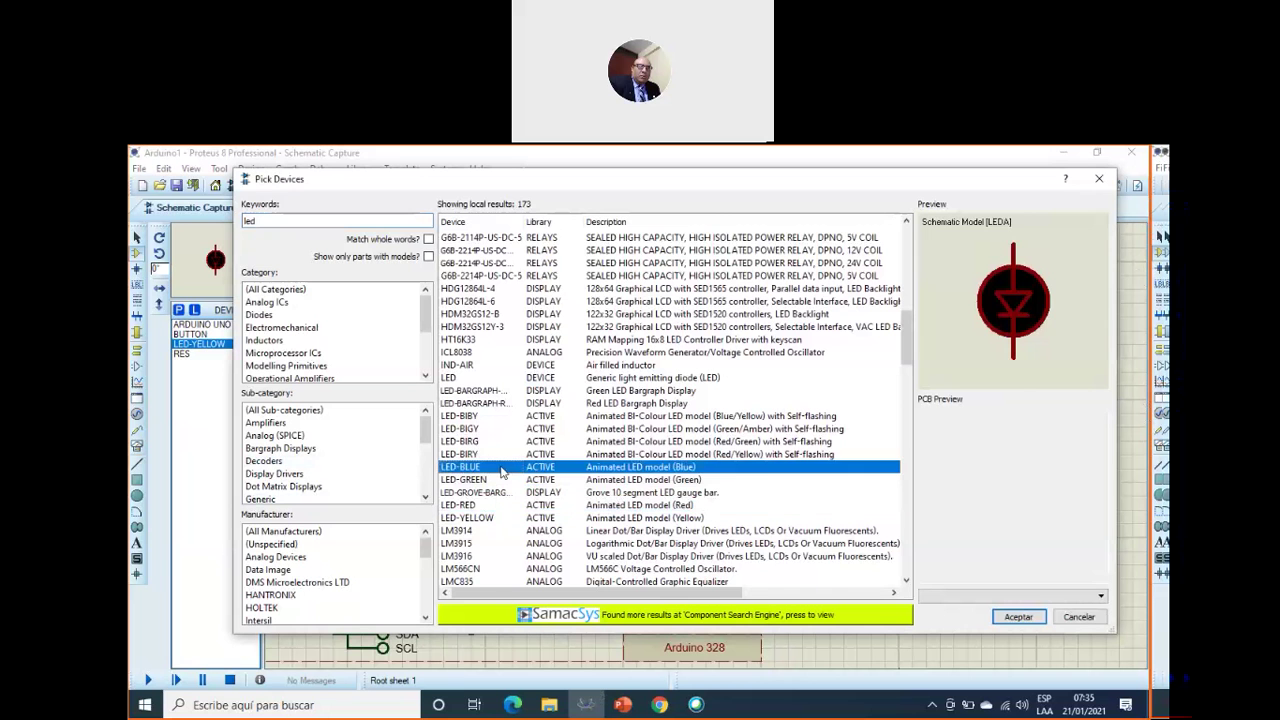
{"action": "double_click", "coordinate": [474, 507]}
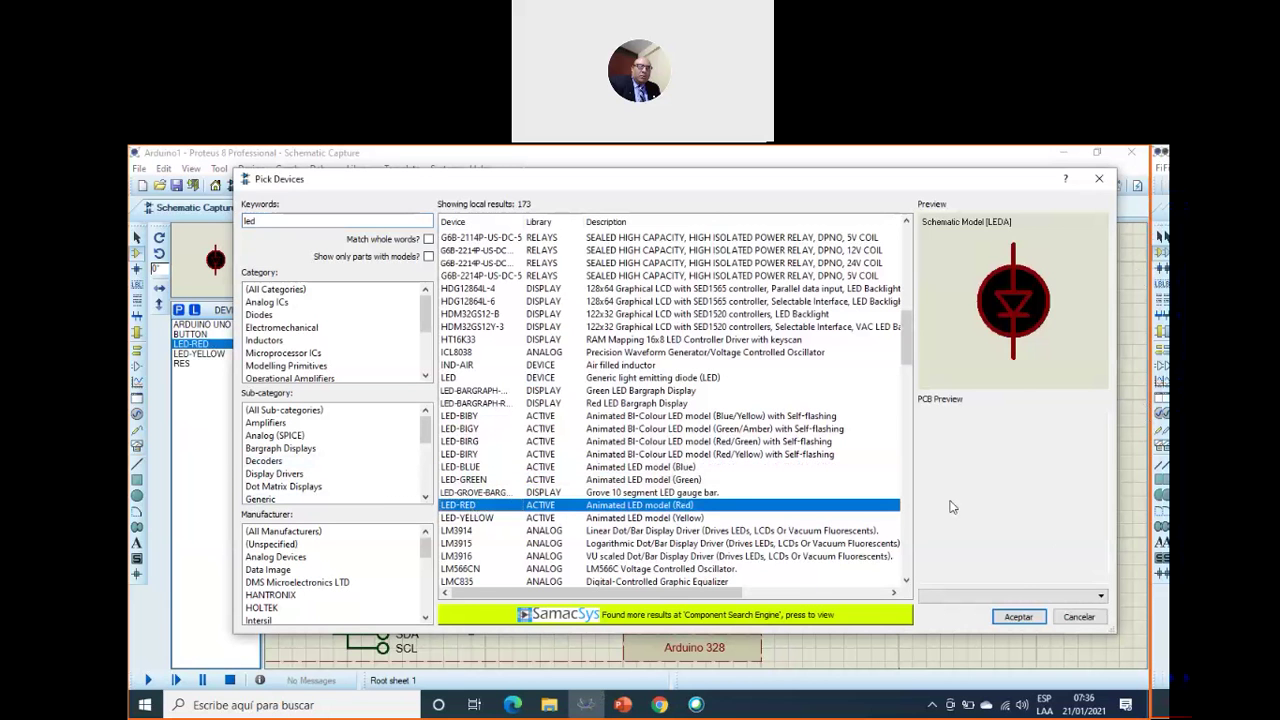
{"action": "left_click", "coordinate": [1076, 618]}
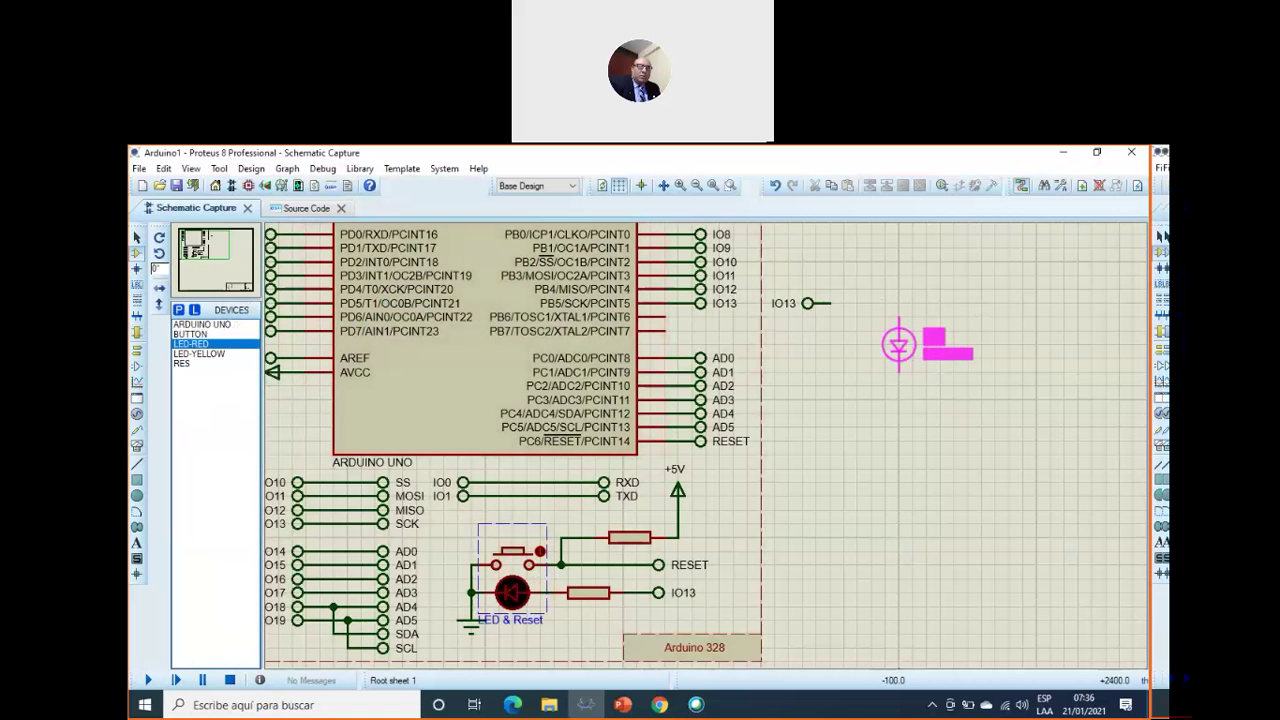
Step: Place the LED-RED beyond and slightly below the external IO13 terminal, with a GROUND terminal directly beneath the LED
{"action": "left_click", "coordinate": [898, 357]}
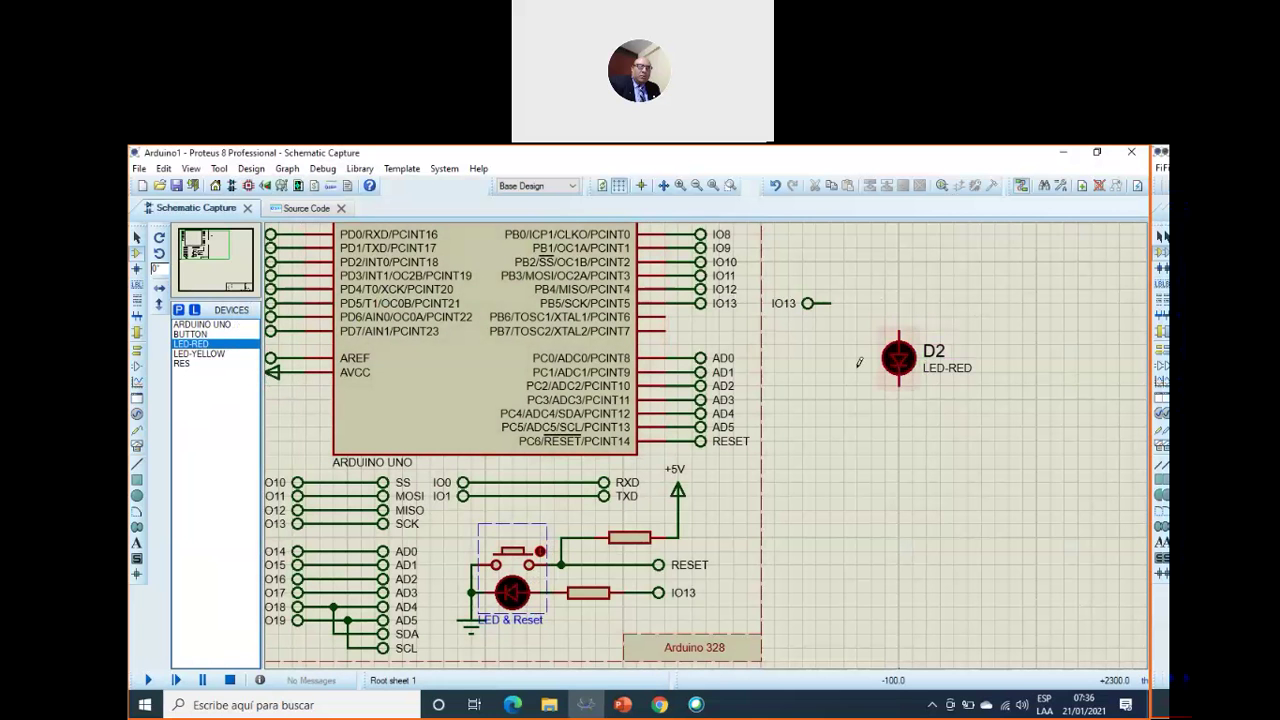
{"action": "left_click", "coordinate": [138, 353]}
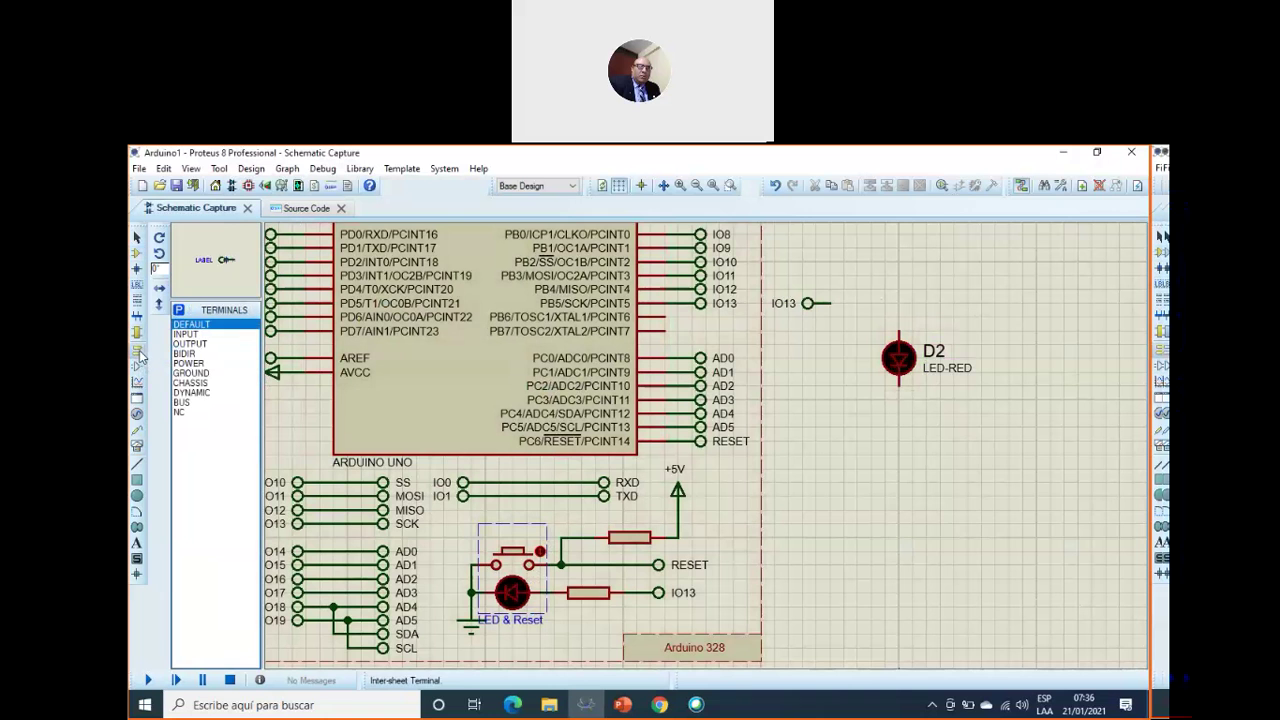
{"action": "left_click", "coordinate": [192, 373]}
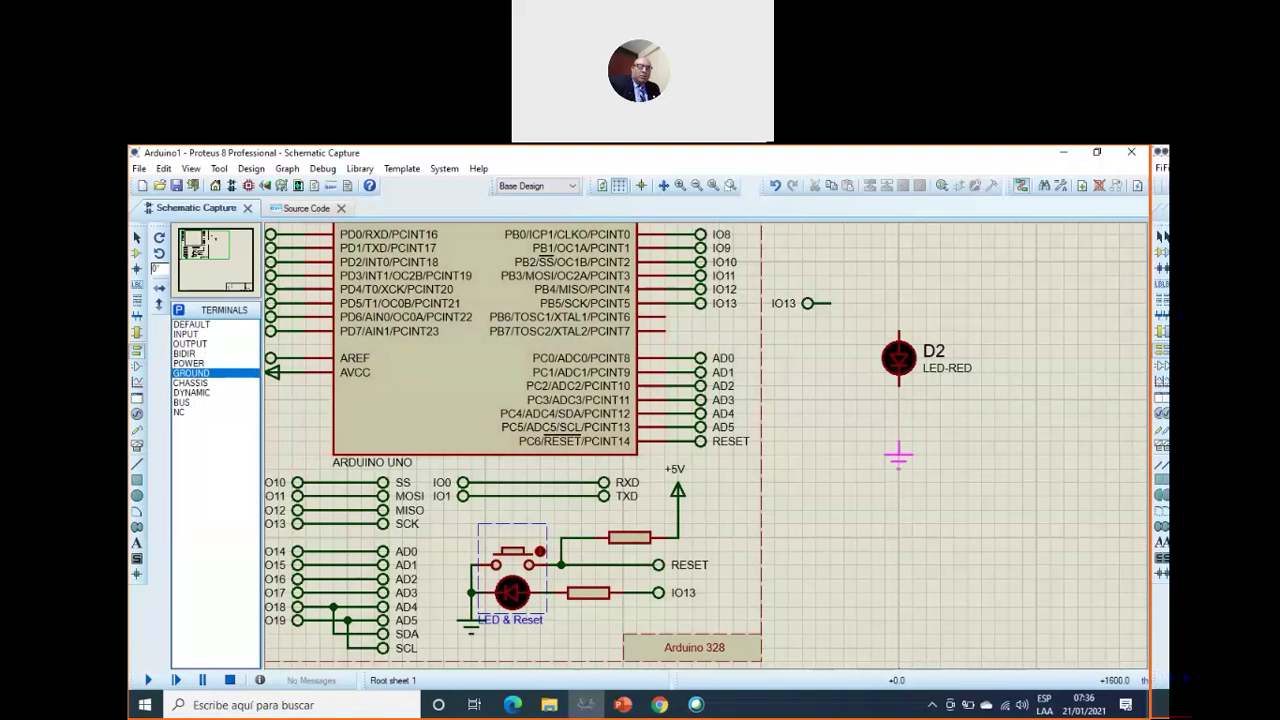
{"action": "left_click", "coordinate": [898, 440]}
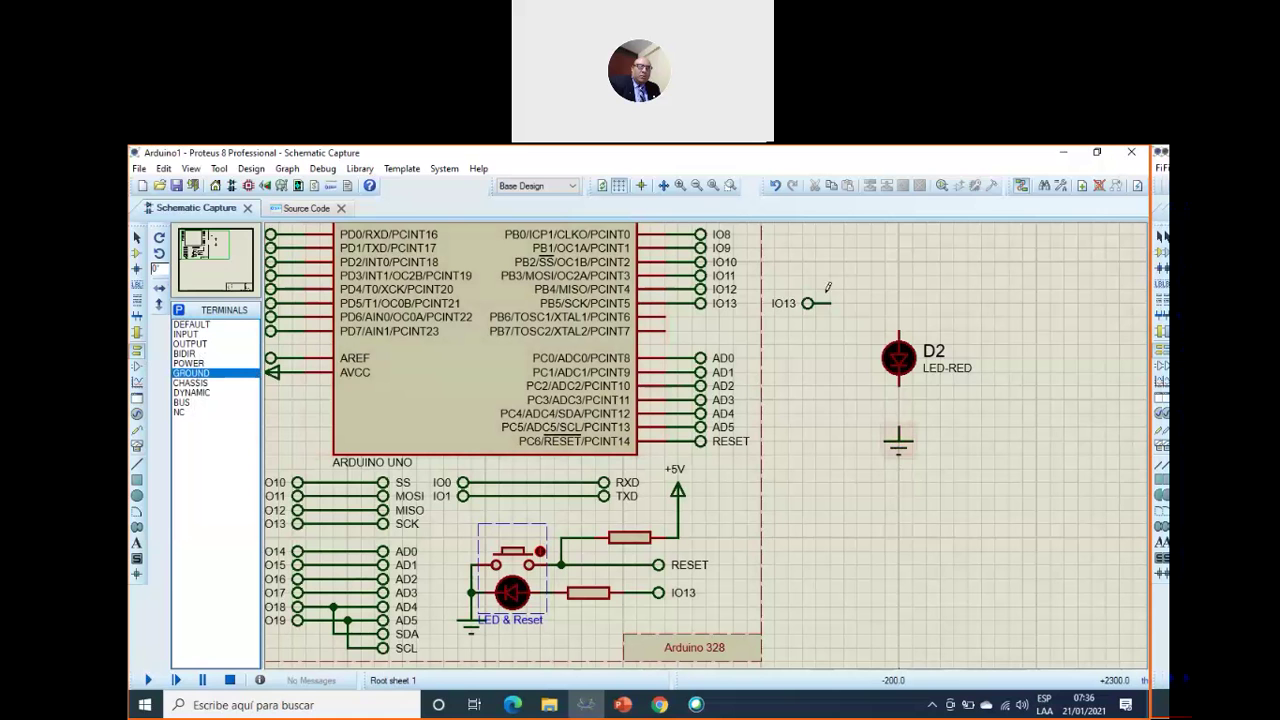
Step: Wire the external IO13 terminal to the upper pin of the red LED and its lower pin to the ground terminal
{"action": "left_click", "coordinate": [830, 303]}
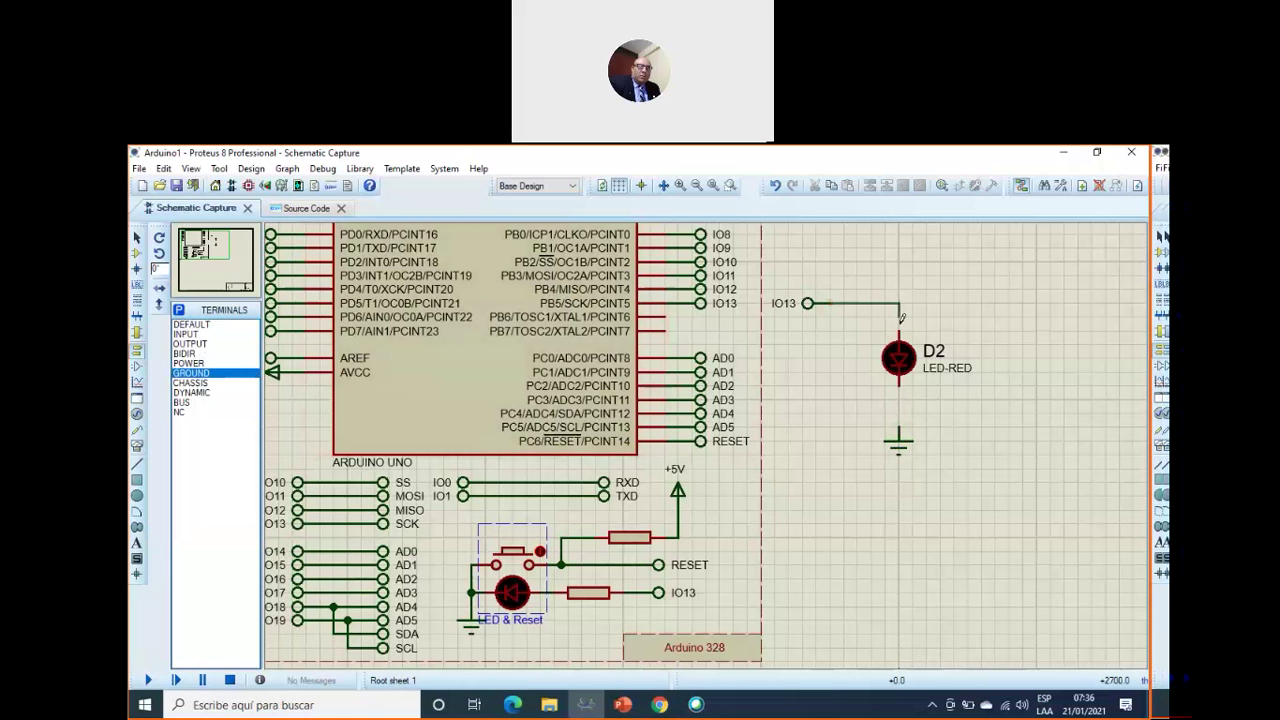
{"action": "left_click", "coordinate": [898, 334]}
{"action": "left_click", "coordinate": [901, 381]}
{"action": "left_click", "coordinate": [898, 432]}
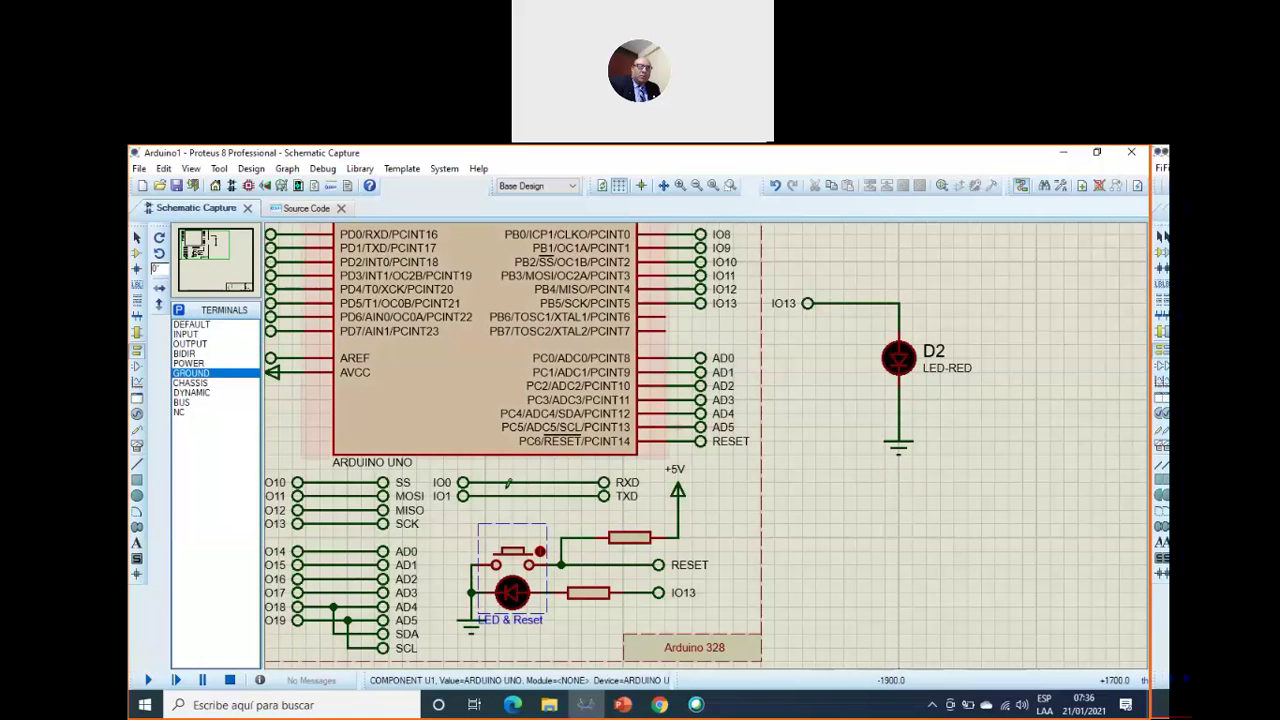
Step: Run the simulation to observe the external red LED, and stop it
{"action": "left_click", "coordinate": [150, 681]}
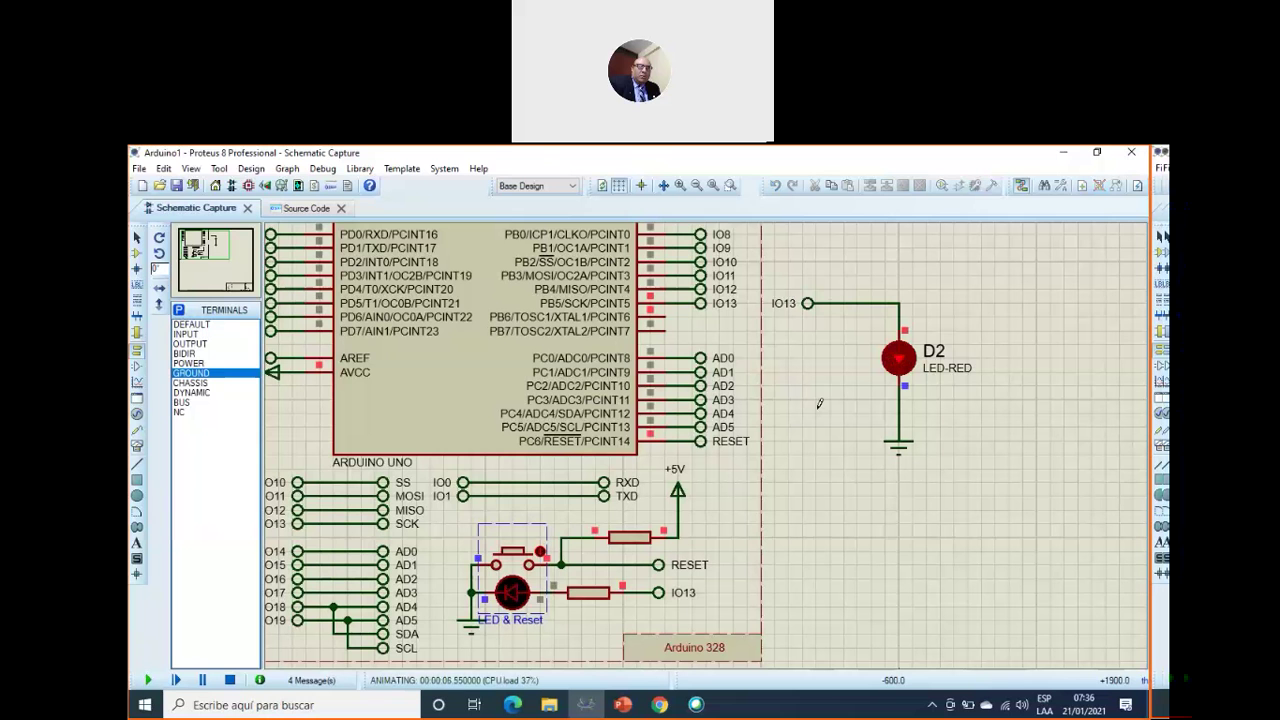
{"action": "left_click", "coordinate": [230, 681]}
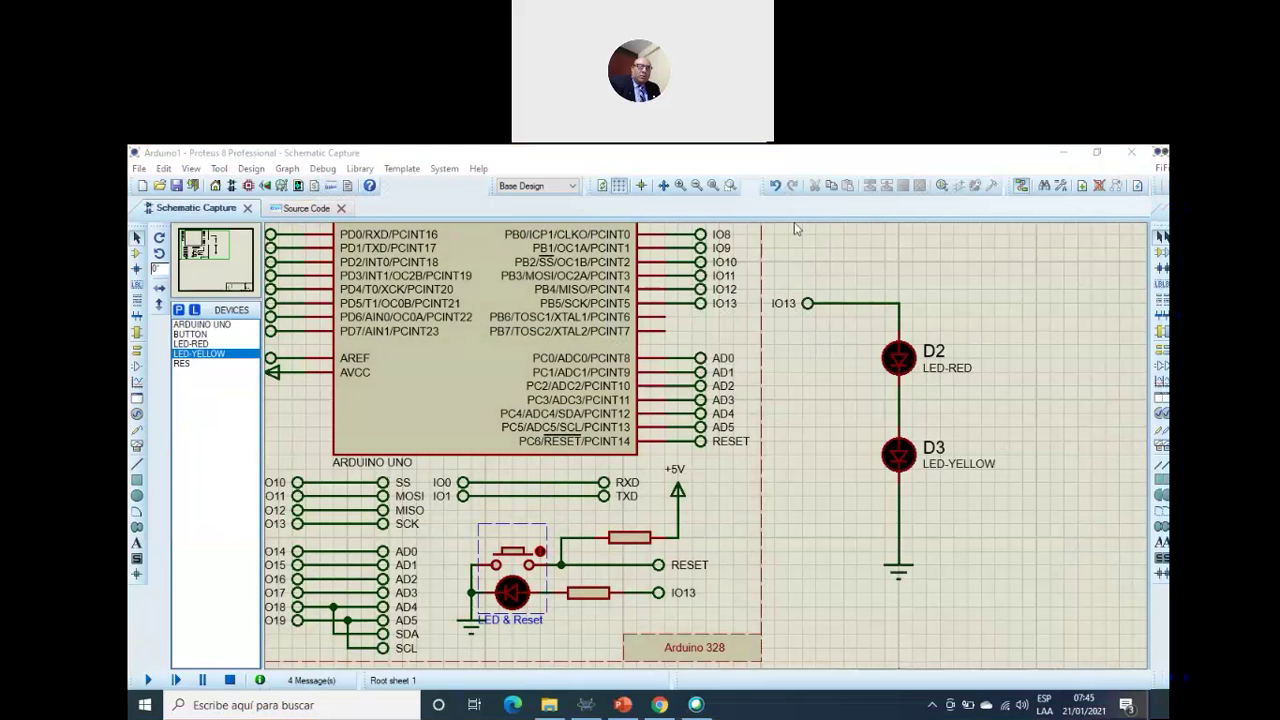
{"action": "left_click", "coordinate": [995, 320]}
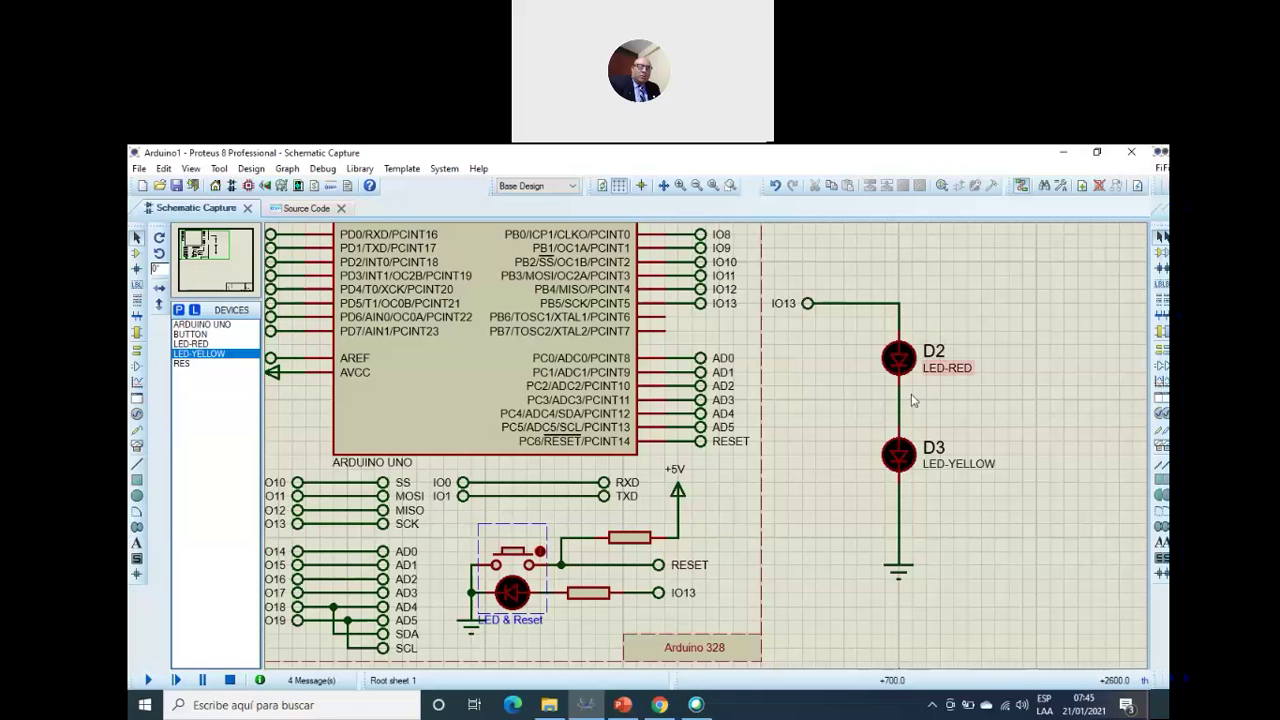
{"action": "left_click", "coordinate": [897, 421]}
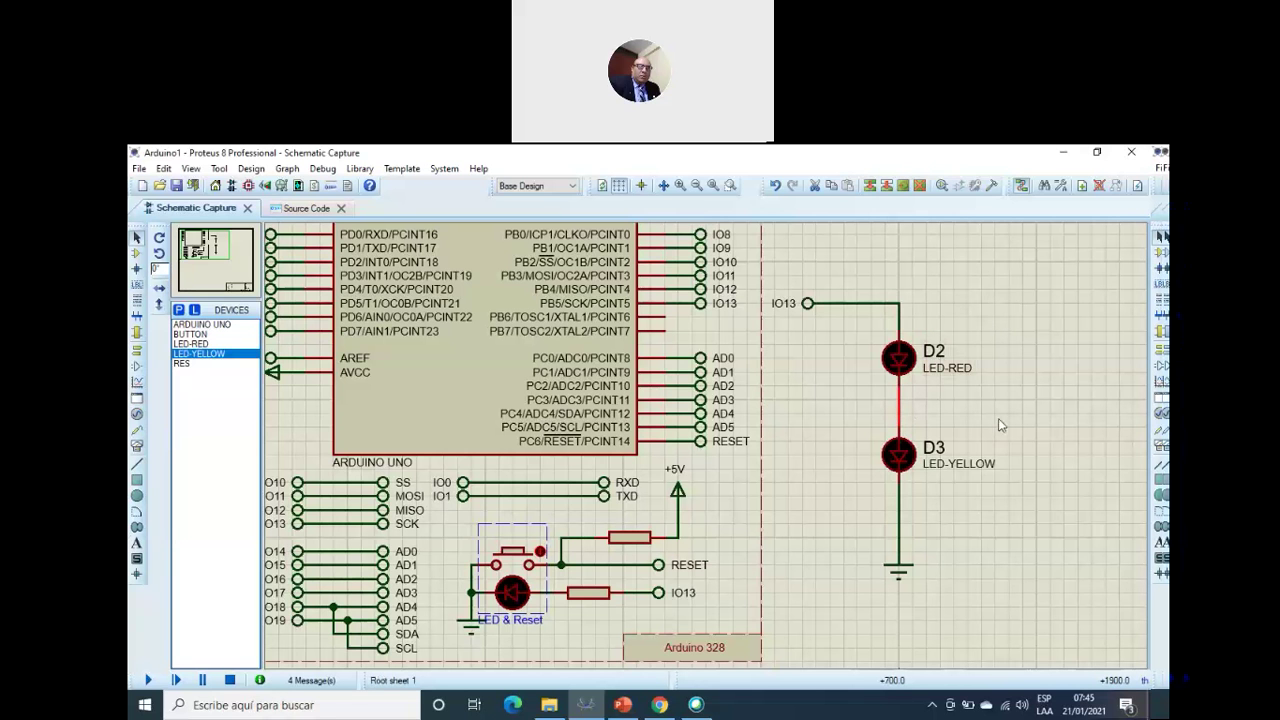
{"action": "left_click", "coordinate": [901, 532]}
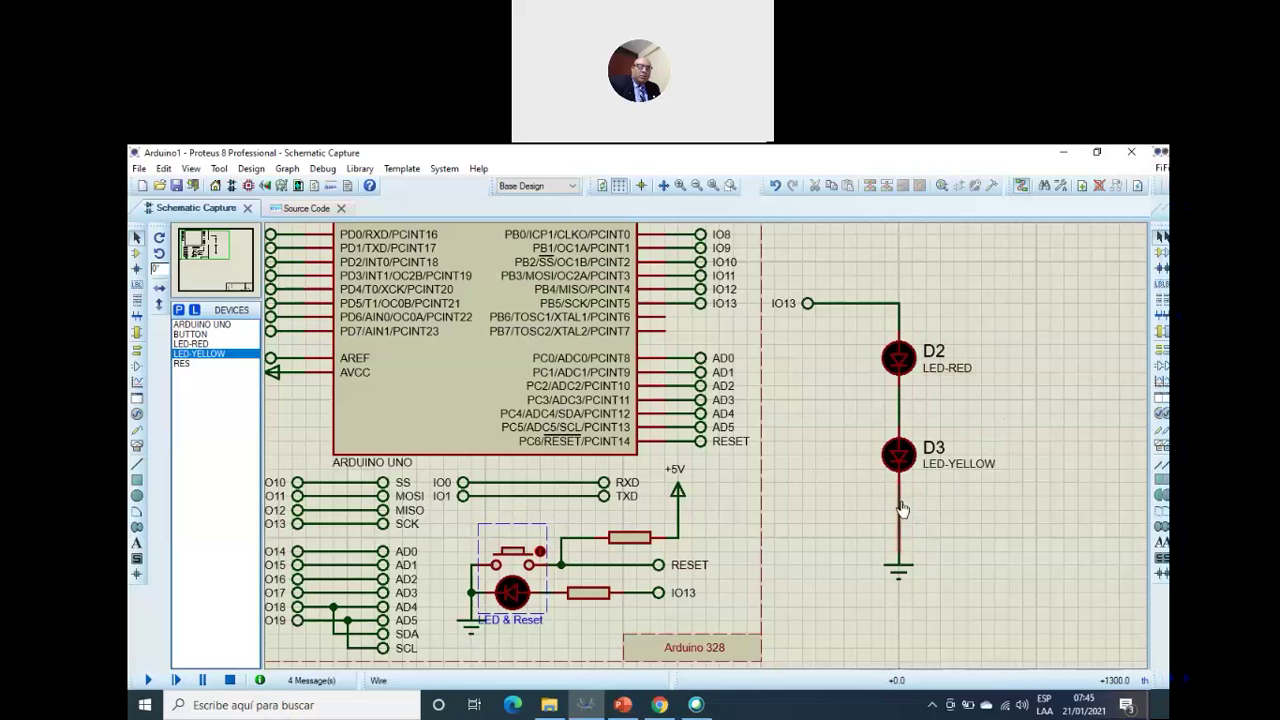
{"action": "left_click", "coordinate": [974, 541]}
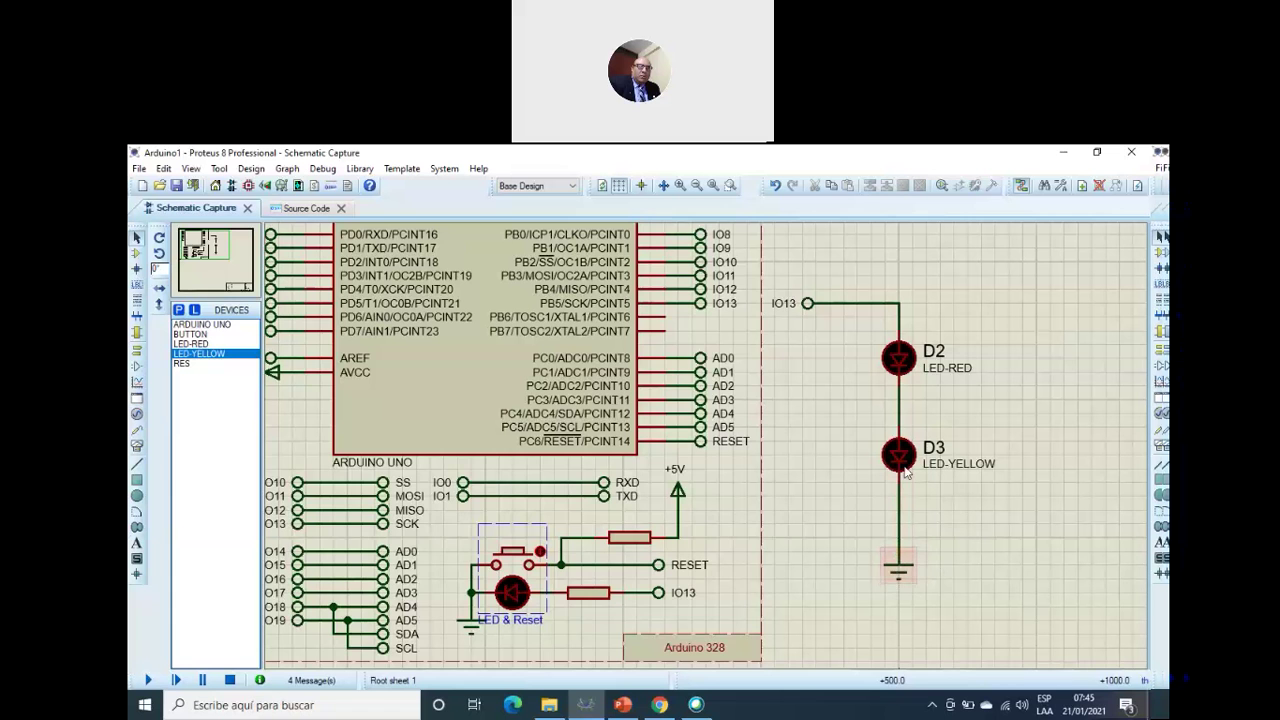
Step: Move the ground terminal slightly up, closer to the yellow LED D3
{"action": "left_click", "coordinate": [908, 566]}
{"action": "left_click_drag", "start_coordinate": [908, 566], "coordinate": [908, 550]}
{"action": "left_click", "coordinate": [973, 549]}
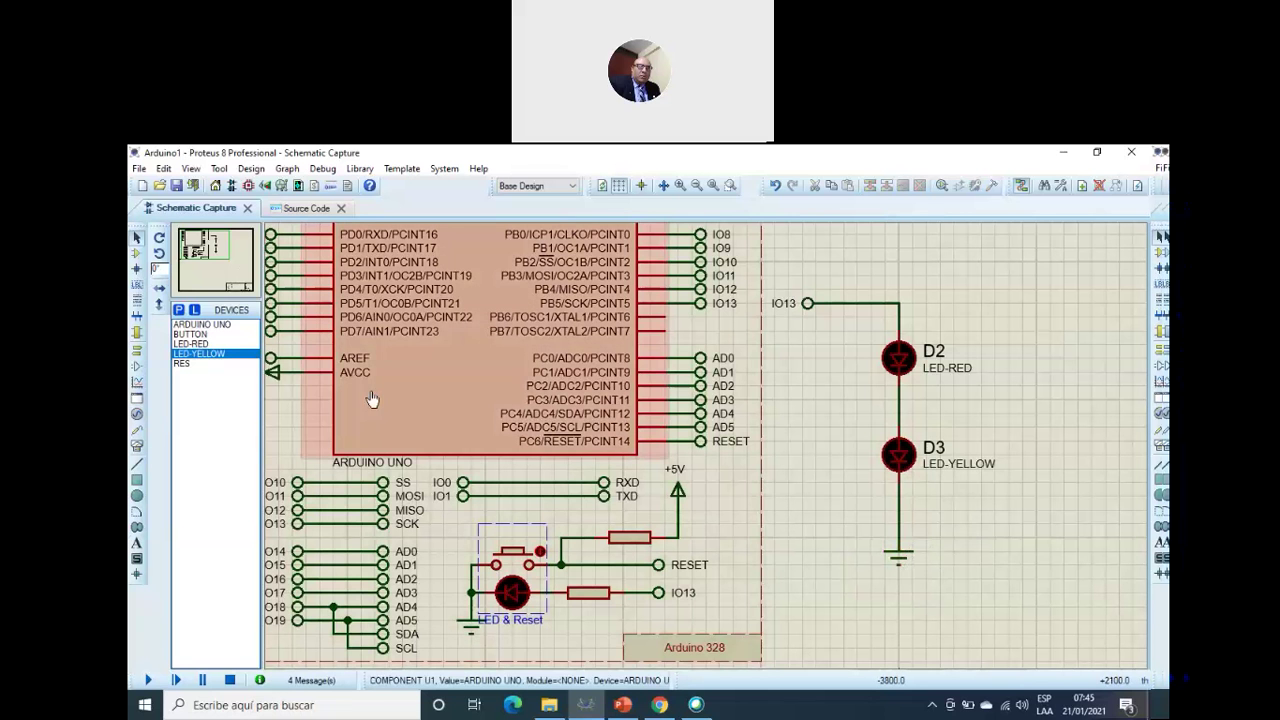
Step: Run the simulation to observe the red and yellow LEDs in series, and stop it
{"action": "left_click", "coordinate": [148, 680]}
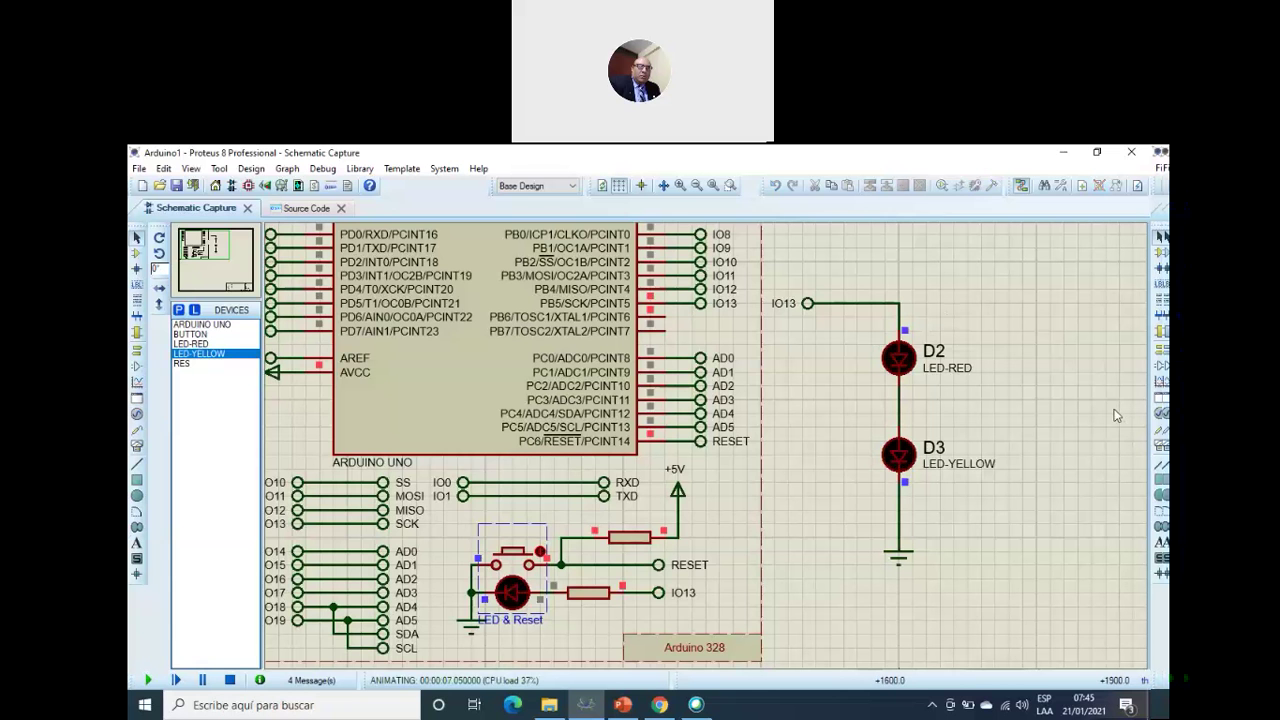
{"action": "left_click", "coordinate": [229, 681]}
Step: Set the delay after digitalWrite(13, HIGH) in the source code's loop function to 3000 and save the project
{"action": "left_click", "coordinate": [305, 208]}
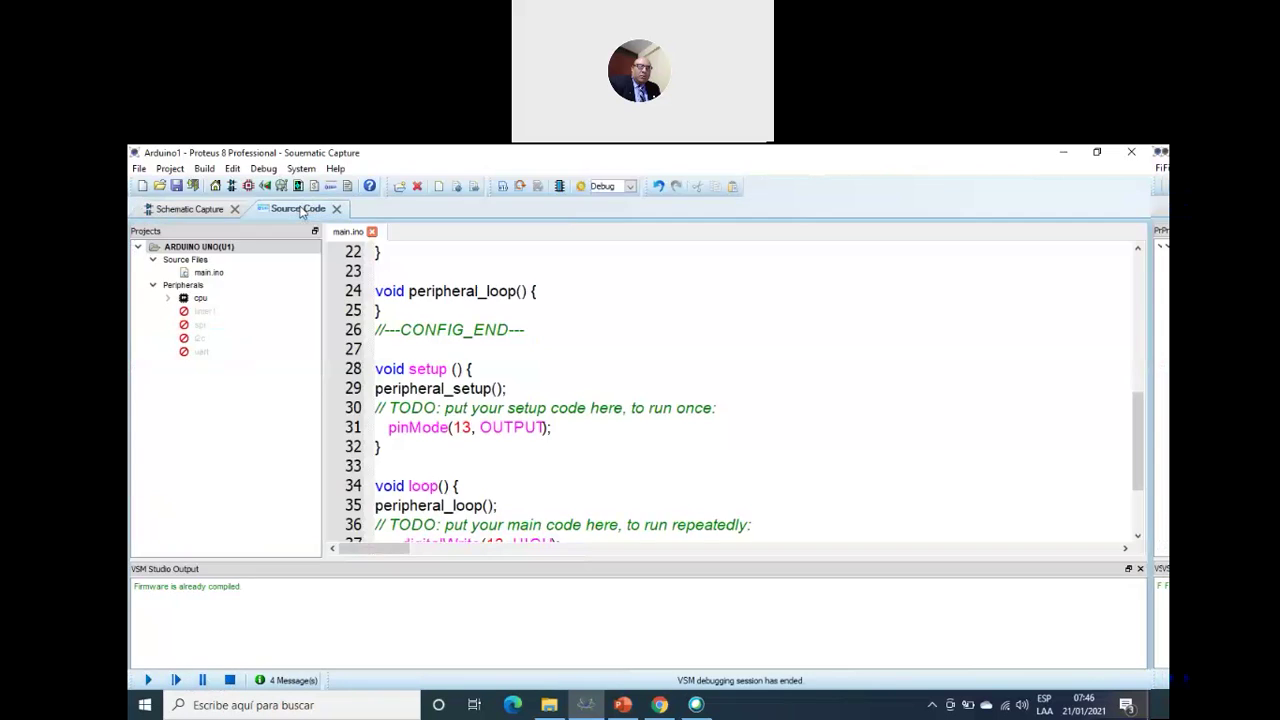
{"action": "scroll", "coordinate": [634, 491], "scroll_direction": "down", "scroll_amount": 2}
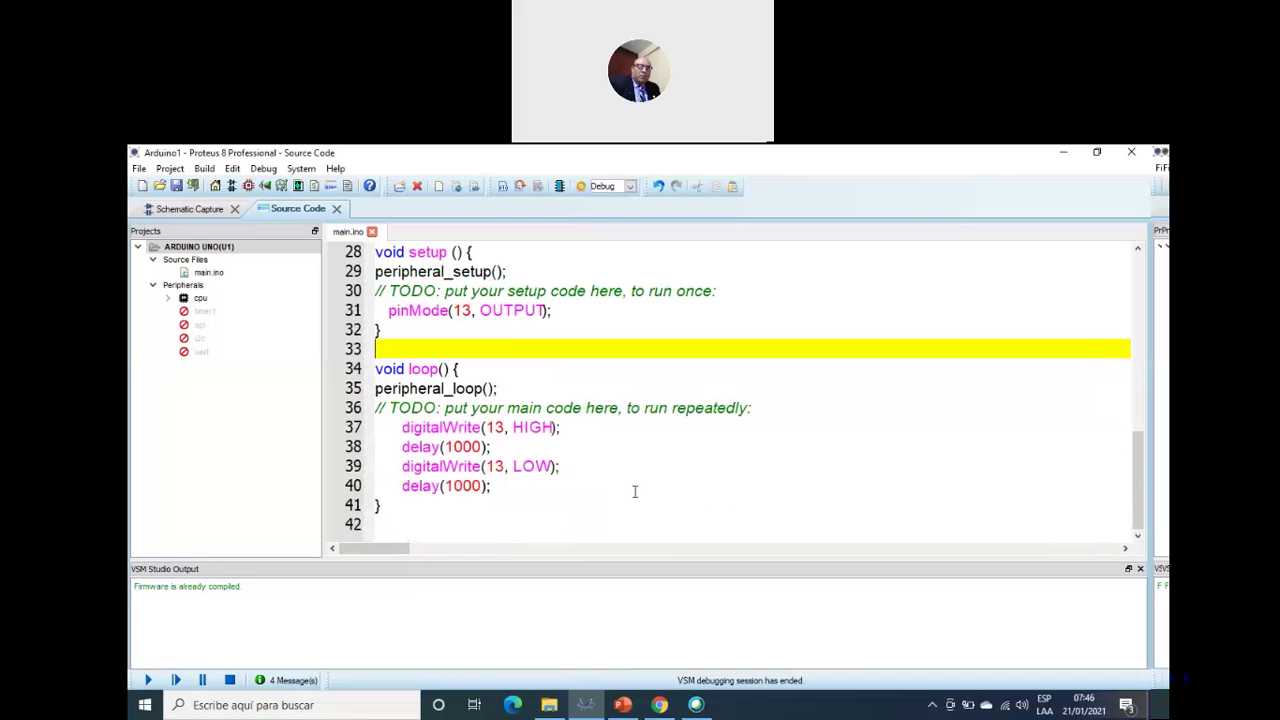
{"action": "left_click", "coordinate": [450, 447]}
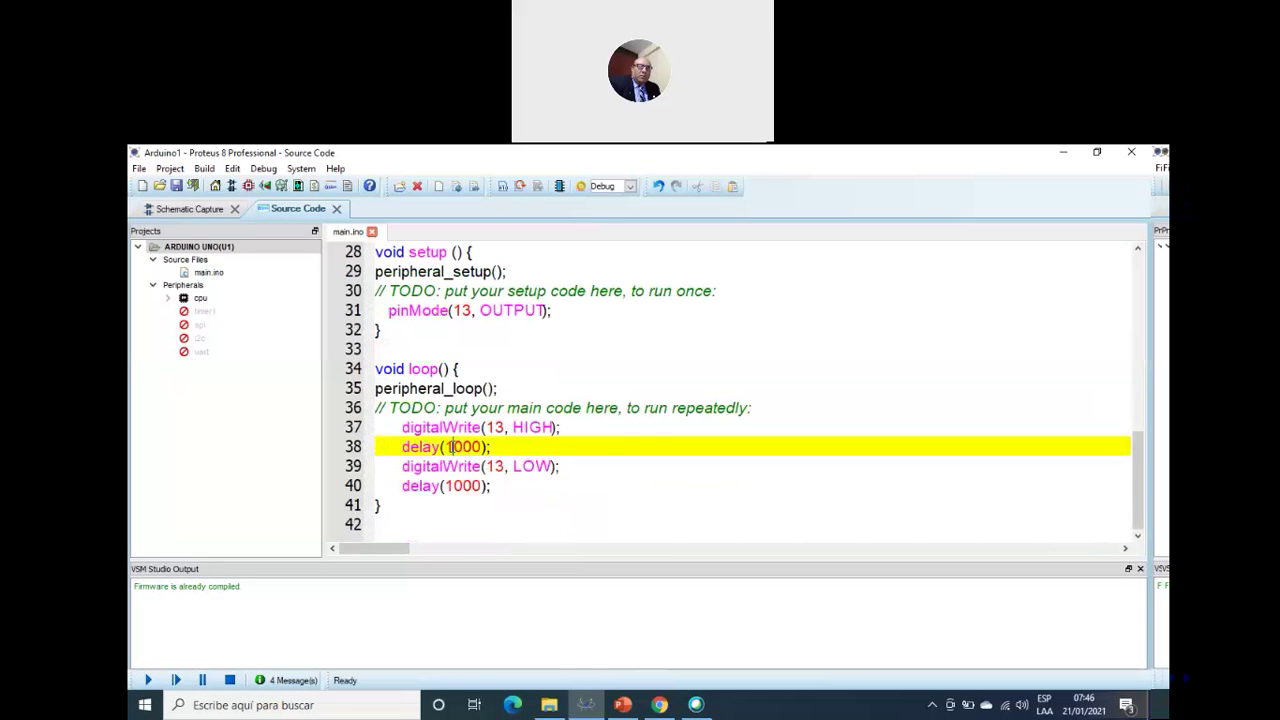
{"action": "left_click", "coordinate": [607, 427]}
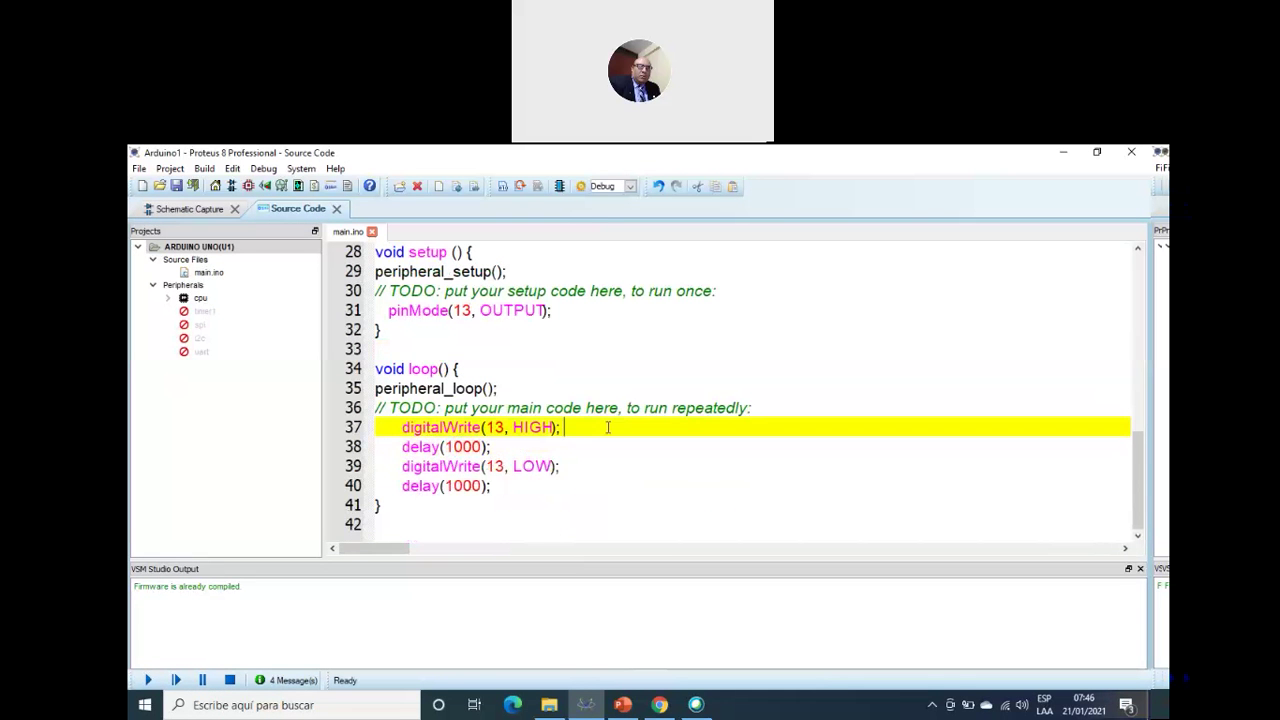
{"action": "left_click", "coordinate": [448, 447]}
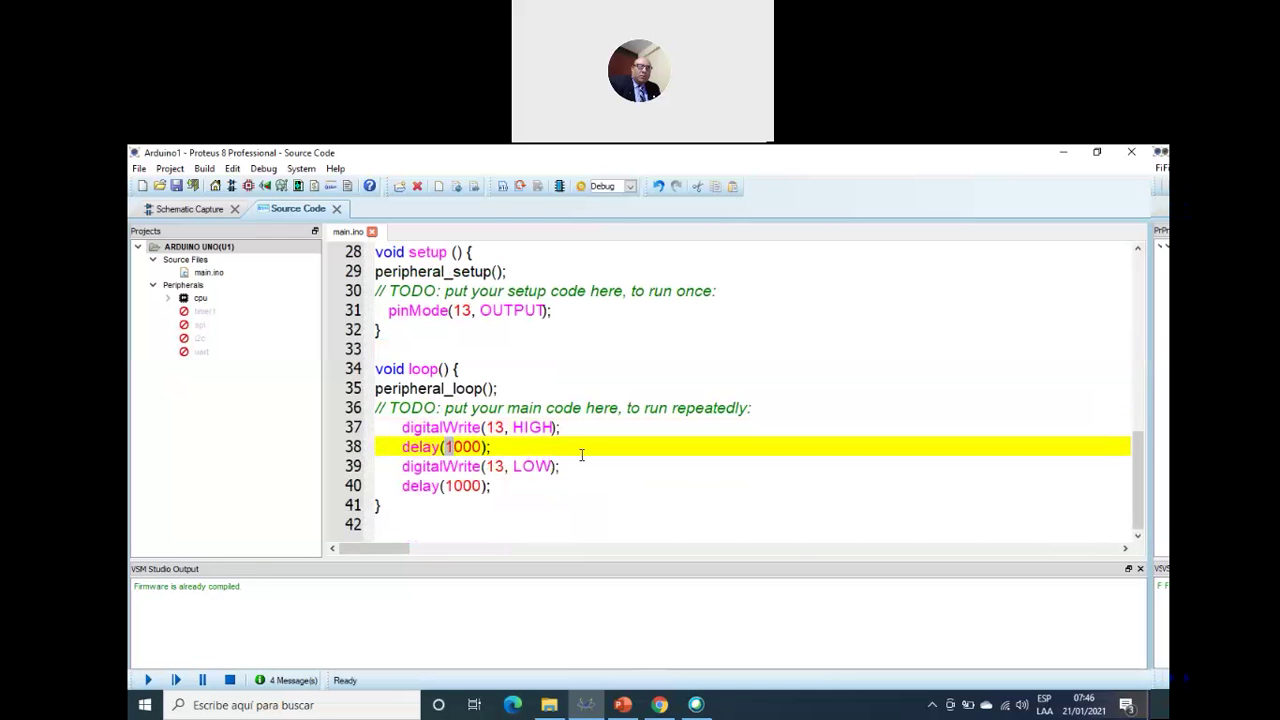
{"action": "type", "text": "3"}
{"action": "left_click", "coordinate": [611, 409]}
{"action": "left_click", "coordinate": [598, 436]}
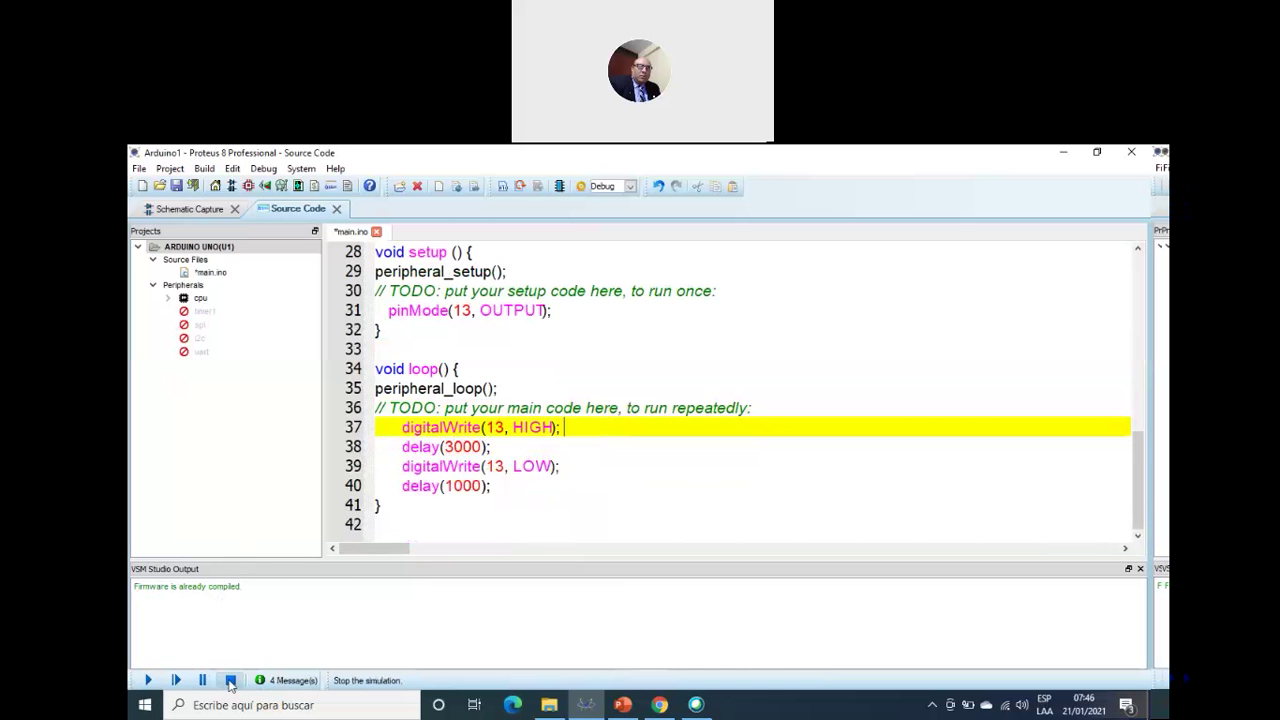
{"action": "left_click", "coordinate": [176, 187]}
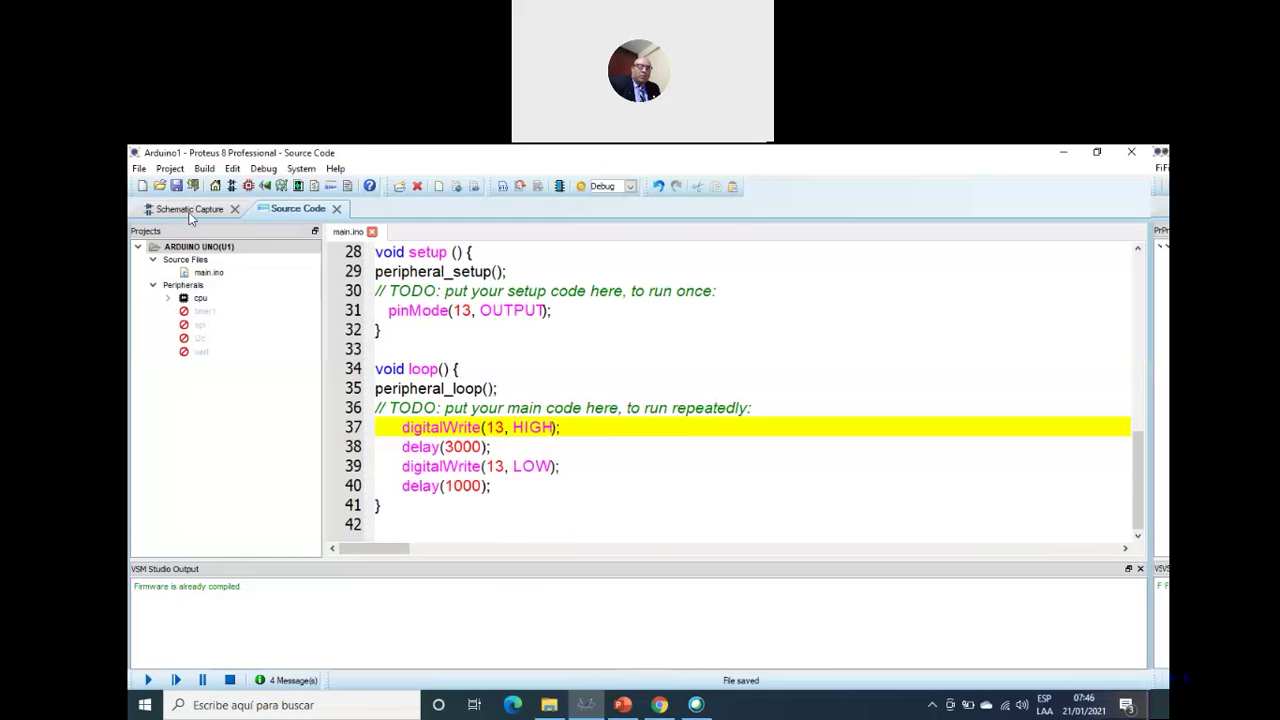
Step: Examine the pinMode, digitalWrite and delay lines of the setup and loop functions in the source code
{"action": "left_click", "coordinate": [190, 209]}
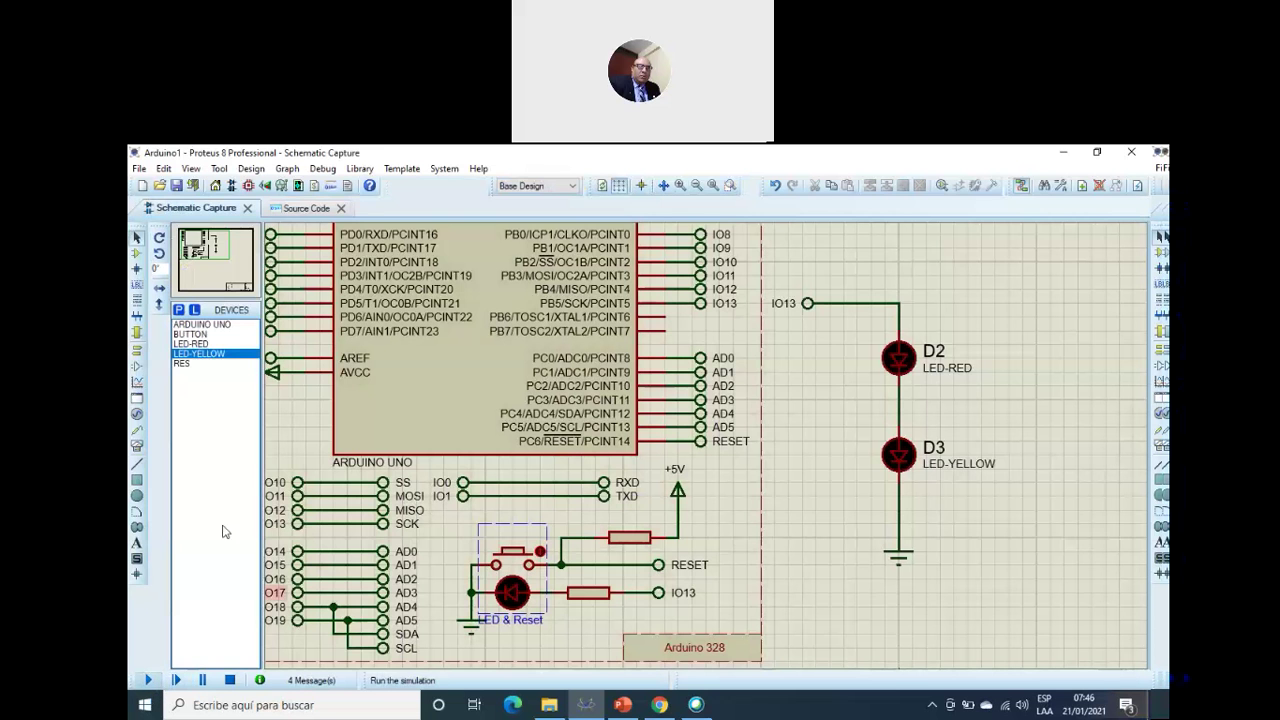
{"action": "left_click", "coordinate": [322, 209]}
{"action": "left_click", "coordinate": [506, 368]}
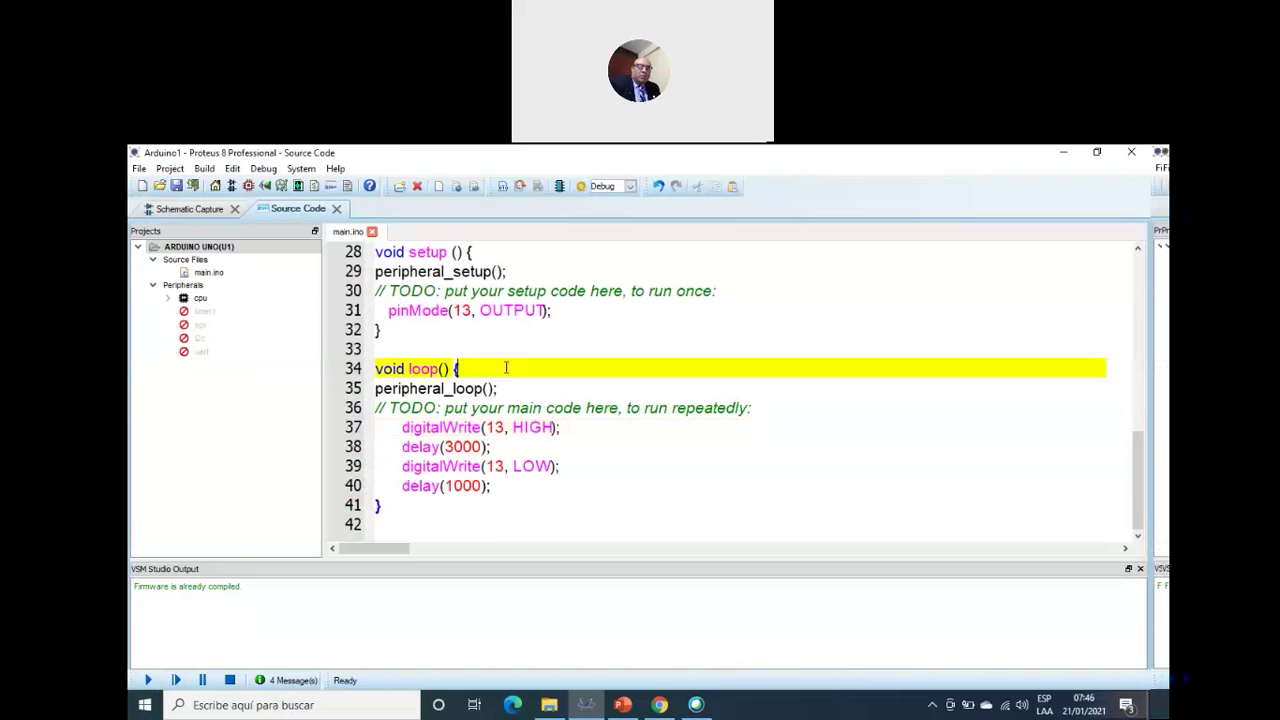
{"action": "left_click", "coordinate": [556, 311]}
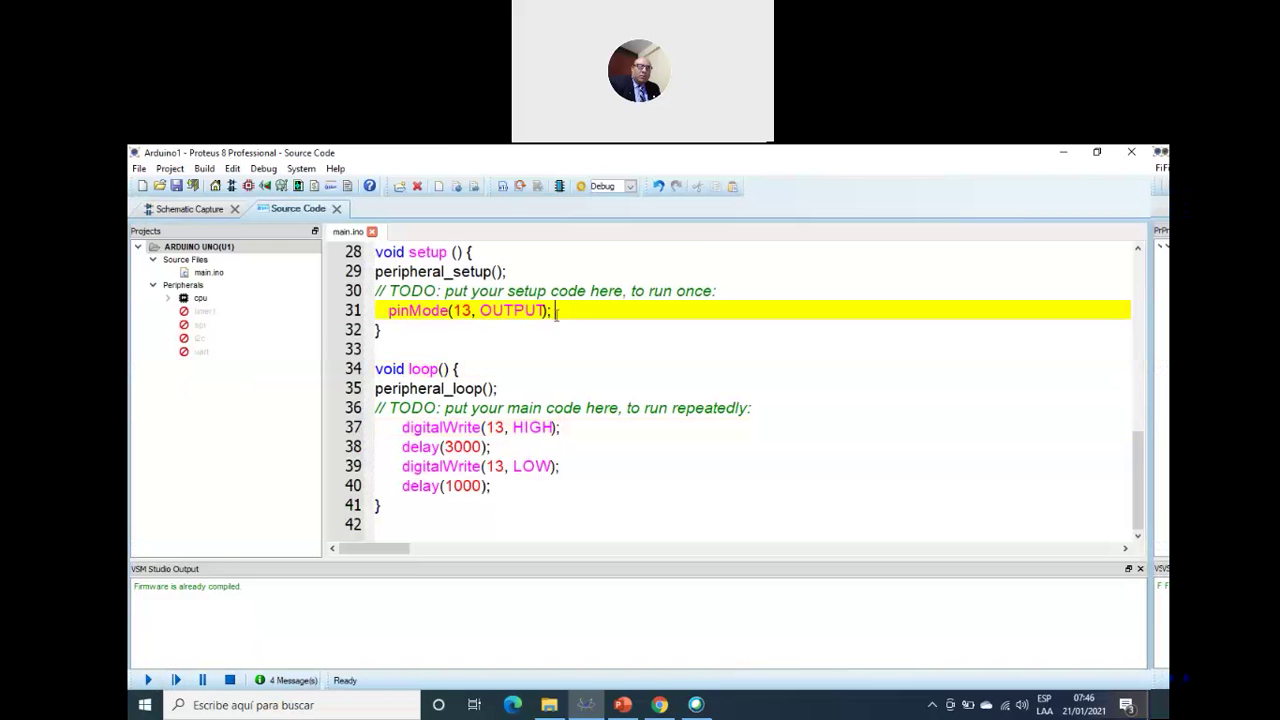
{"action": "left_click", "coordinate": [414, 510]}
{"action": "left_click", "coordinate": [410, 526]}
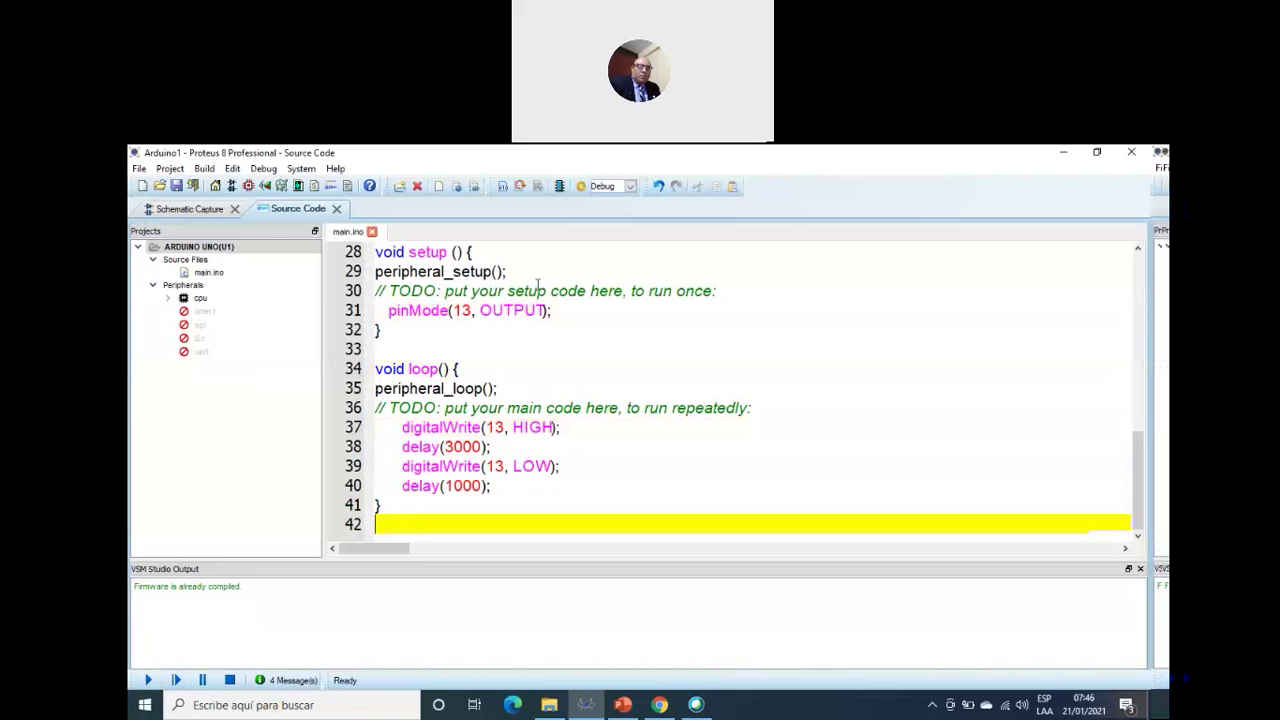
{"action": "left_click", "coordinate": [533, 265]}
{"action": "left_click", "coordinate": [482, 338]}
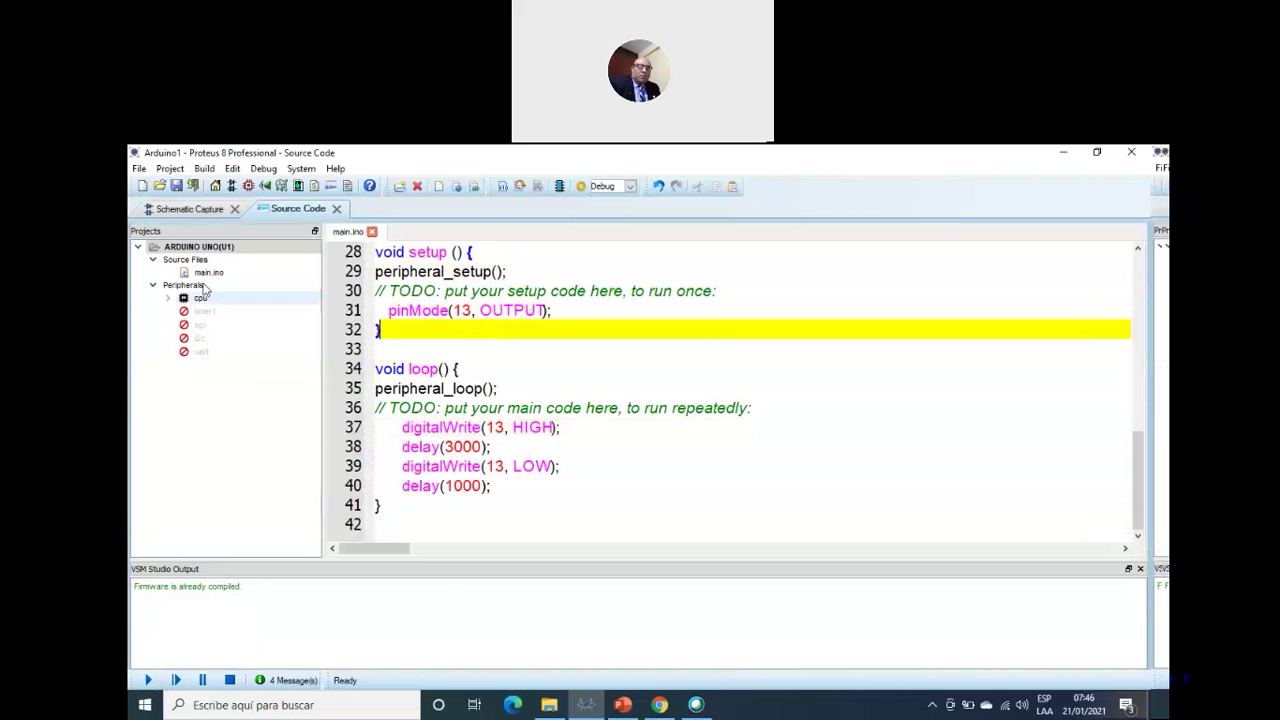
Step: Run the simulation from the schematic to observe the blink timing of both LEDs, and stop it
{"action": "left_click", "coordinate": [178, 209]}
{"action": "left_click", "coordinate": [148, 680]}
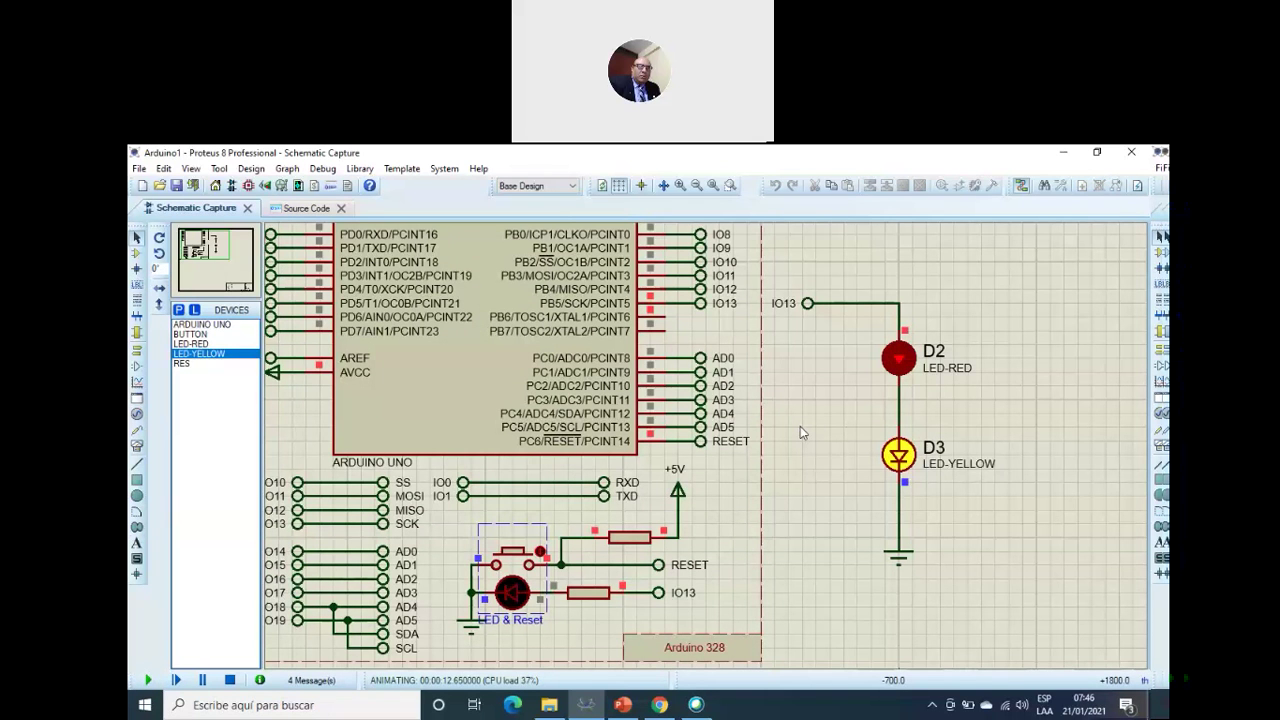
{"action": "left_click", "coordinate": [229, 680]}
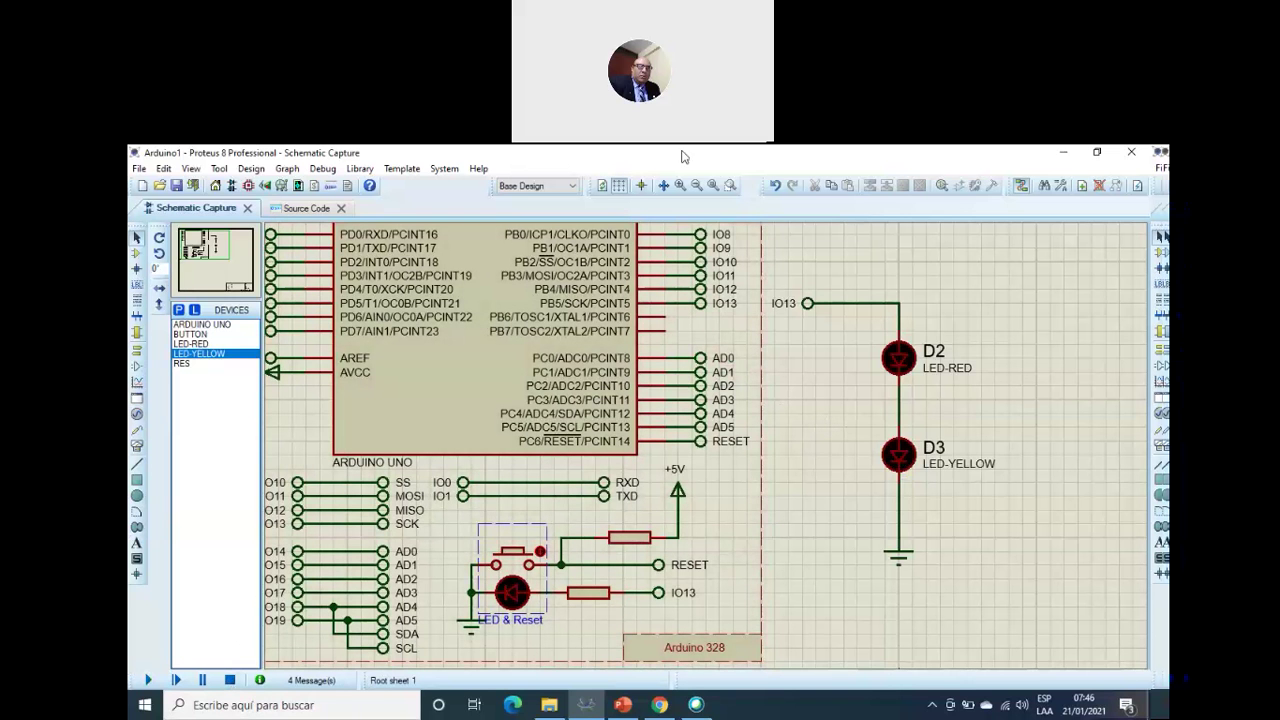
Step: Examine the PWM comment, the commented digitalWrite lines on pin 11 and the for loop in main.ino
{"action": "key", "text": "ctrl+Tab"}
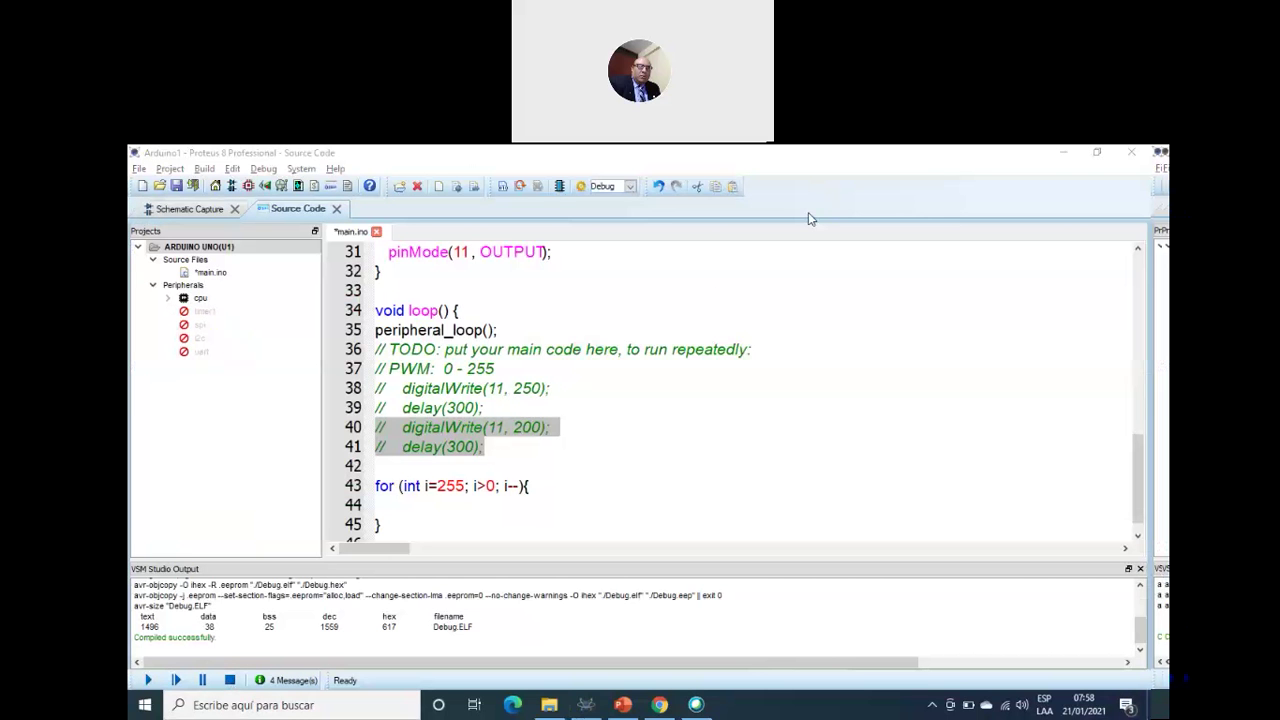
{"action": "left_click", "coordinate": [422, 504]}
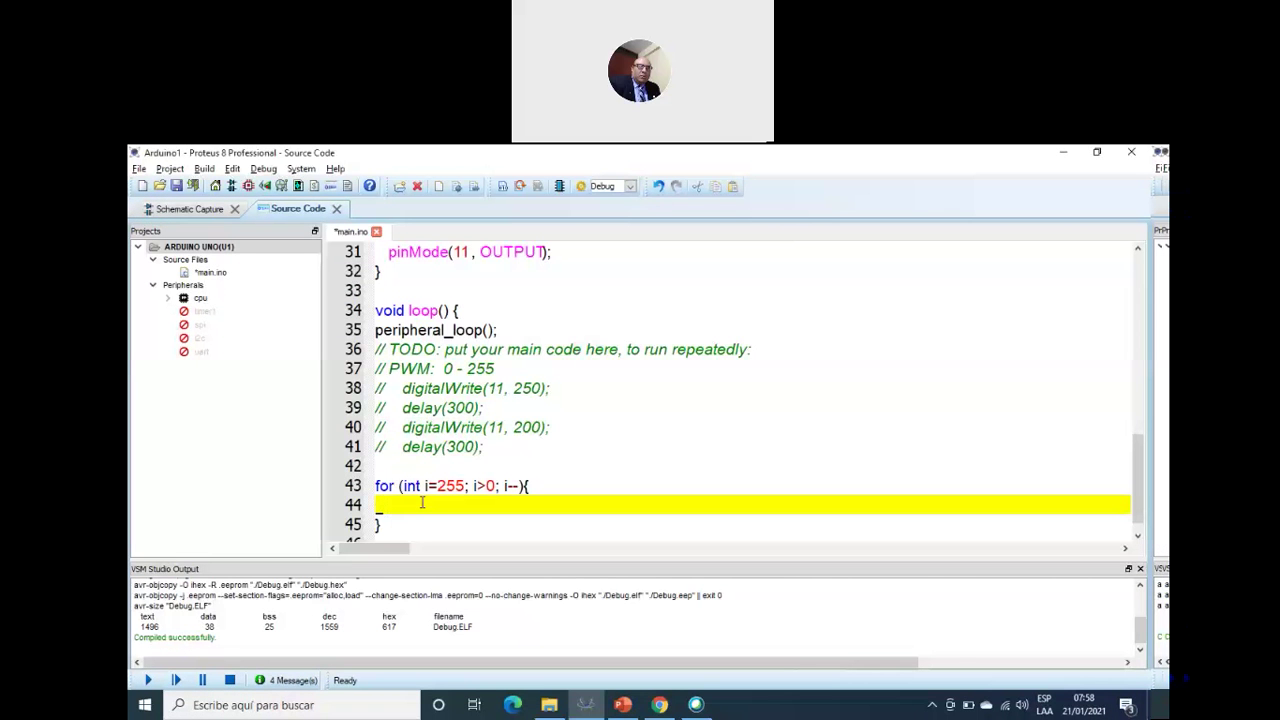
{"action": "scroll", "coordinate": [541, 494], "scroll_direction": "up", "scroll_amount": 1}
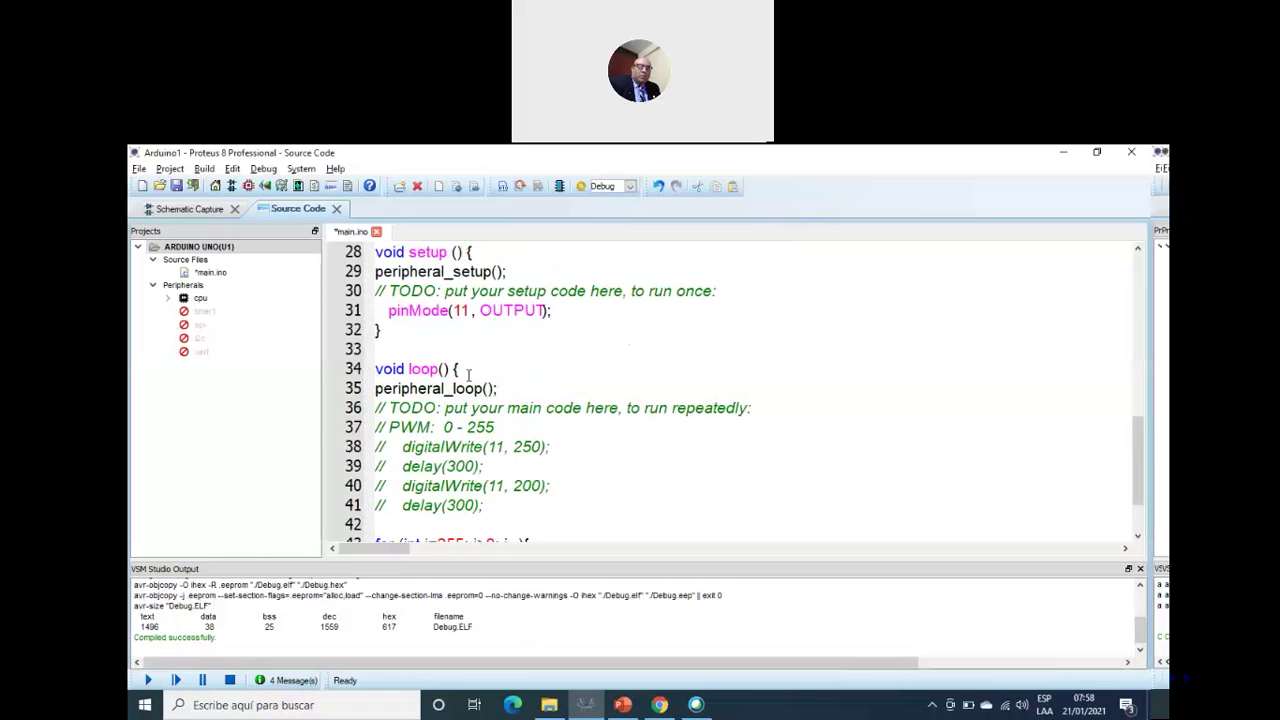
{"action": "left_click_drag", "start_coordinate": [500, 427], "coordinate": [374, 424]}
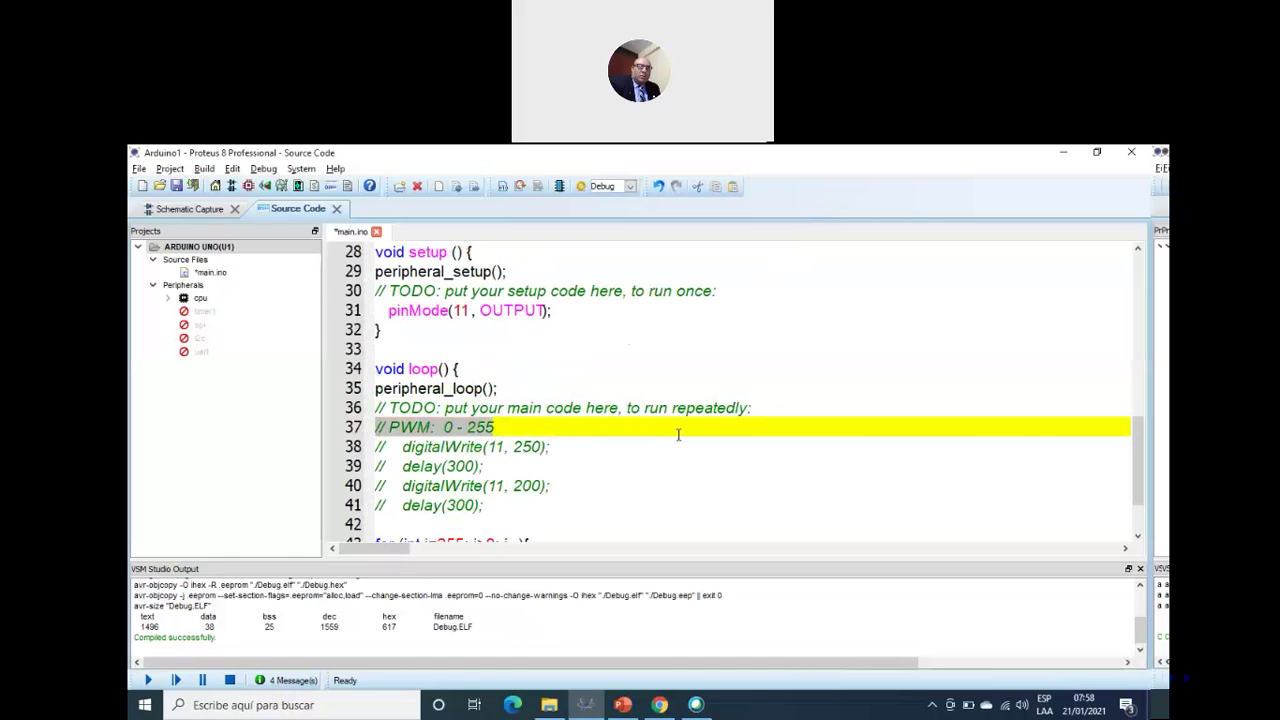
{"action": "scroll", "coordinate": [678, 434], "scroll_direction": "down", "scroll_amount": 1}
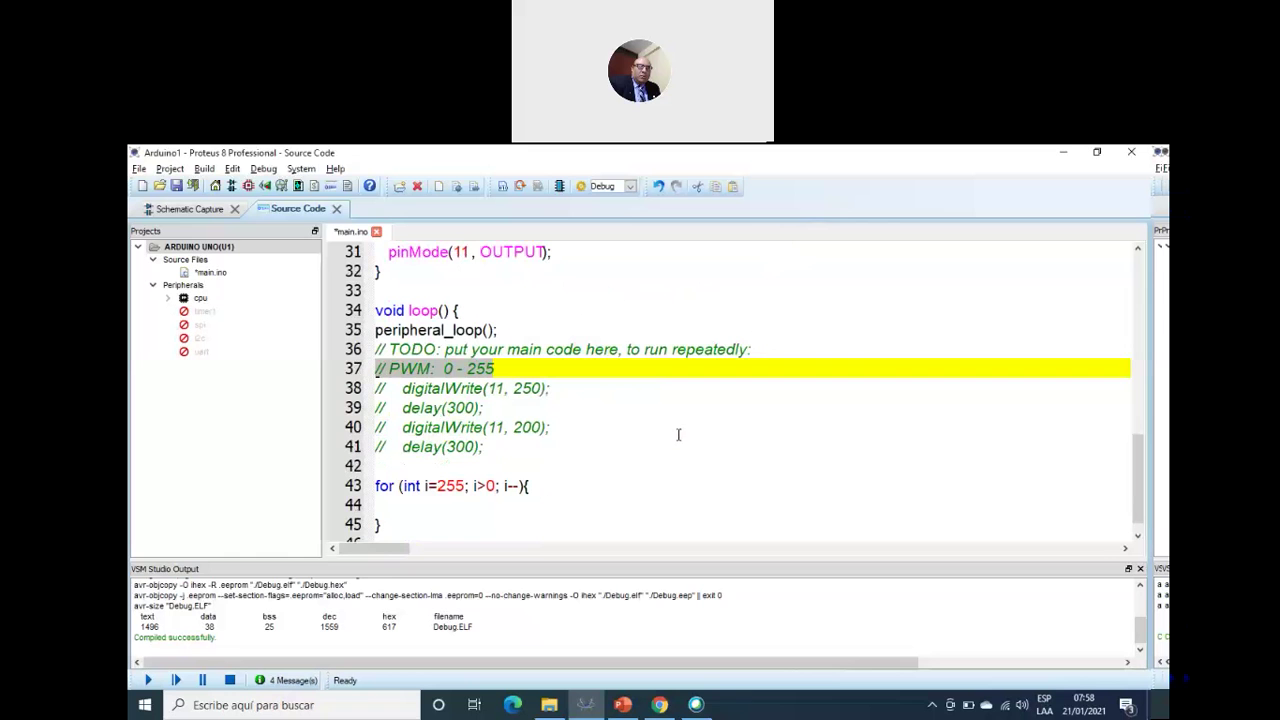
{"action": "left_click", "coordinate": [495, 394]}
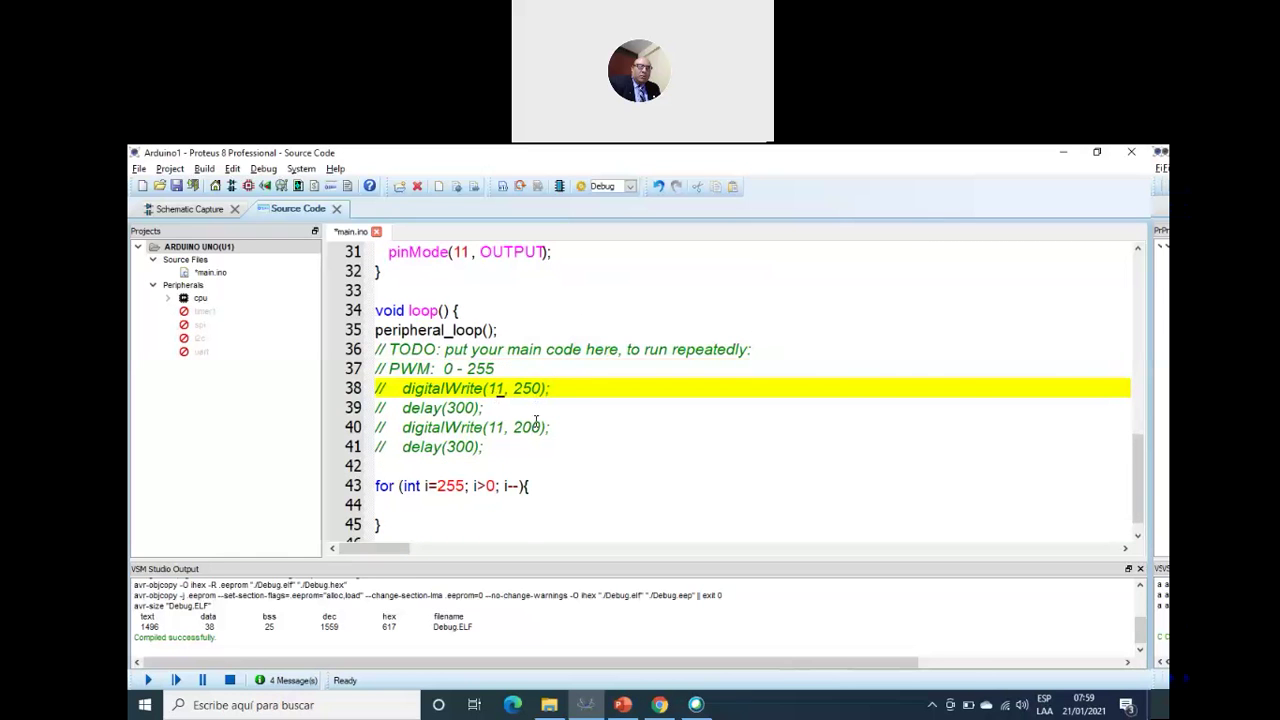
{"action": "scroll", "coordinate": [534, 423], "scroll_direction": "up", "scroll_amount": 1}
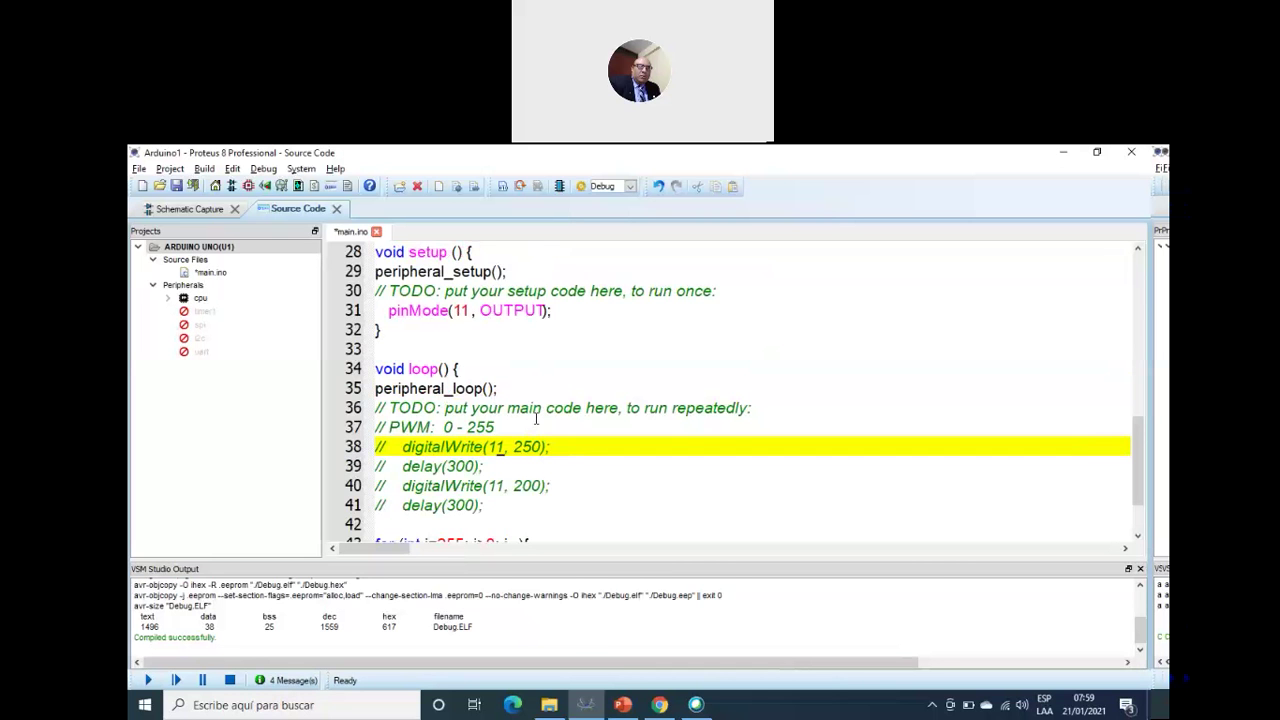
{"action": "scroll", "coordinate": [536, 418], "scroll_direction": "down", "scroll_amount": 2}
Step: Copy the commented digitalWrite(11, 200) and delay(300) lines into the empty body of the for loop
{"action": "left_click", "coordinate": [452, 485]}
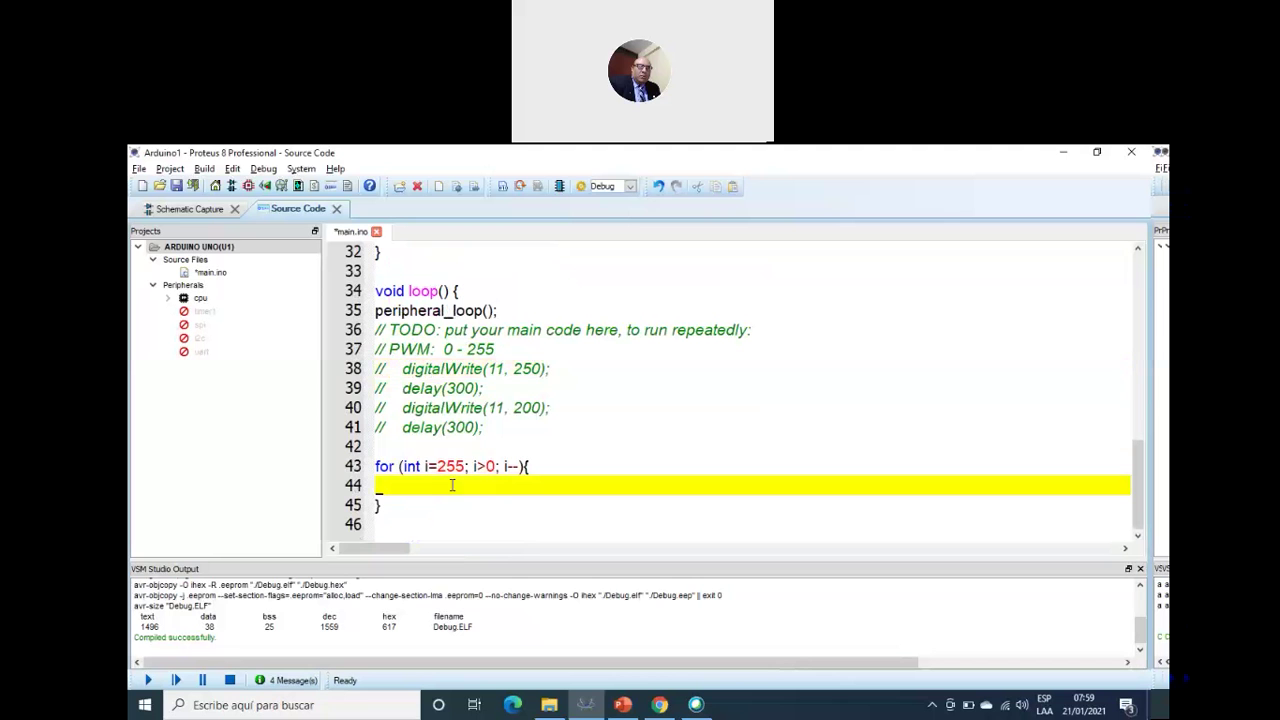
{"action": "left_click_drag", "start_coordinate": [498, 427], "coordinate": [375, 414]}
{"action": "key", "text": "ctrl+c"}
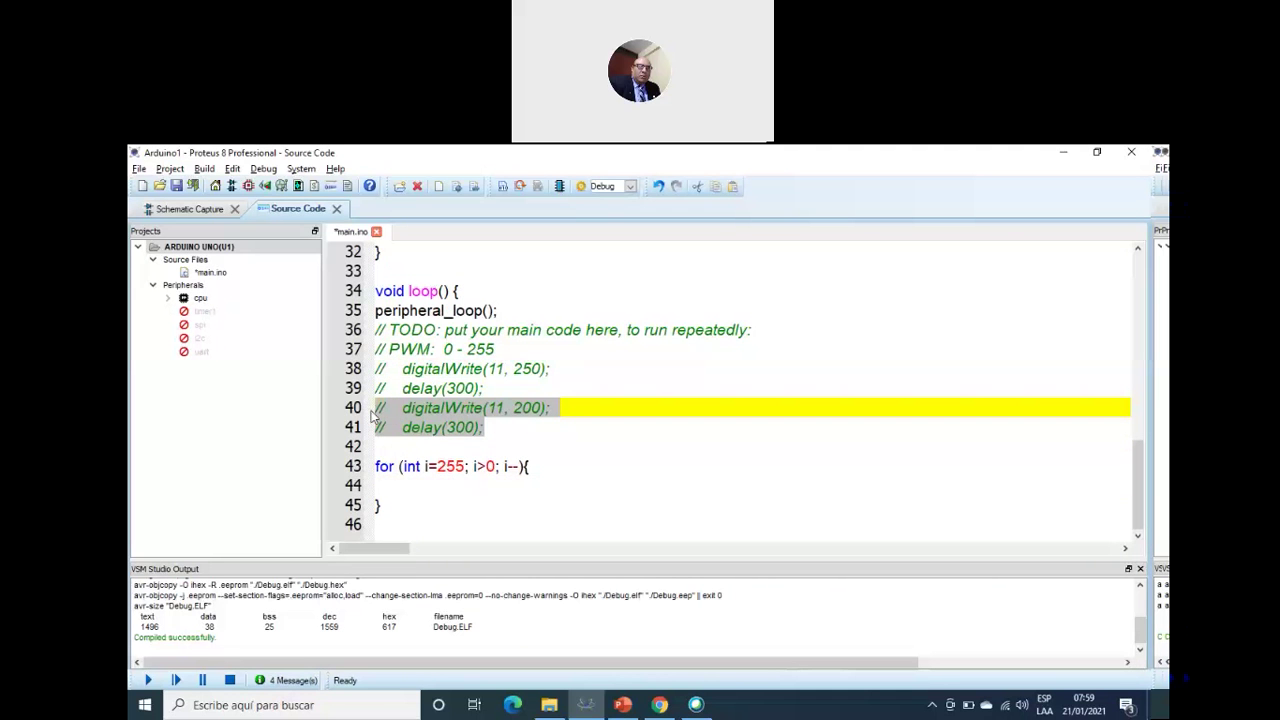
{"action": "left_click", "coordinate": [384, 483]}
{"action": "key", "text": "ctrl+v"}
Step: Uncomment the digitalWrite and delay lines inside the for loop
{"action": "left_click", "coordinate": [390, 485]}
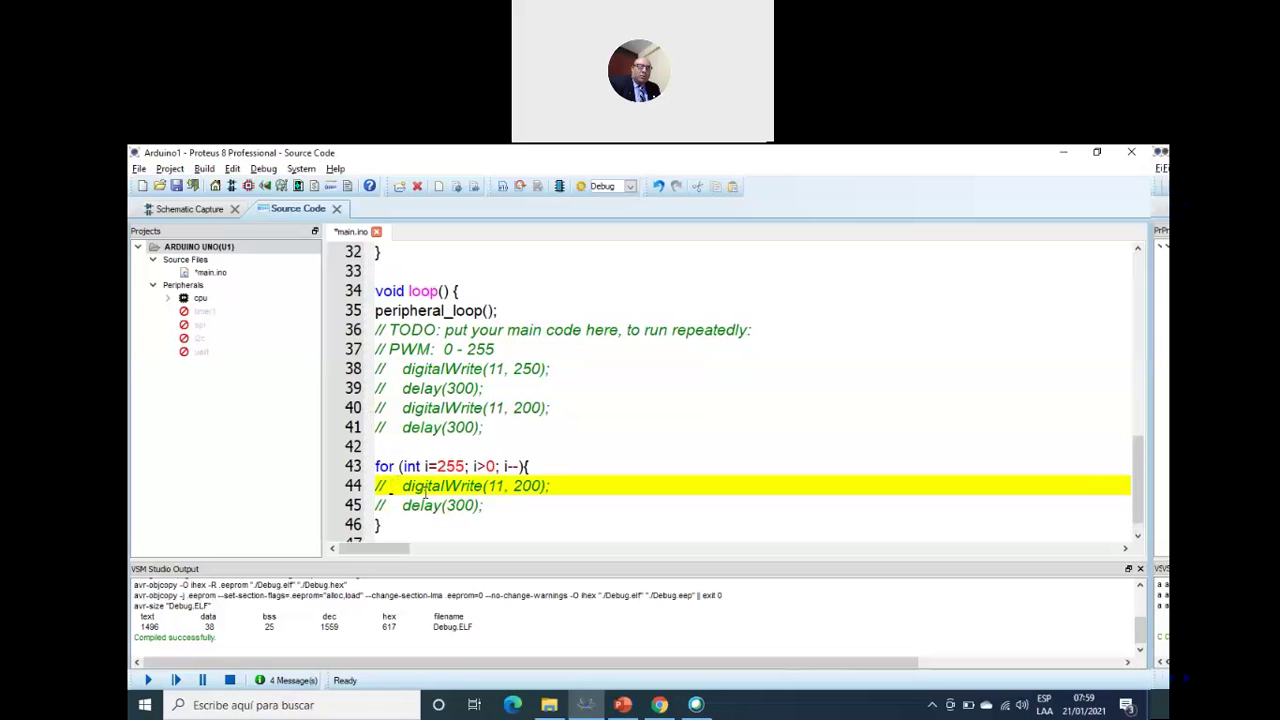
{"action": "key", "text": "BackSpace"}
{"action": "key", "text": "BackSpace"}
{"action": "key", "text": "Down"}
{"action": "key", "text": "Delete"}
{"action": "key", "text": "Delete"}
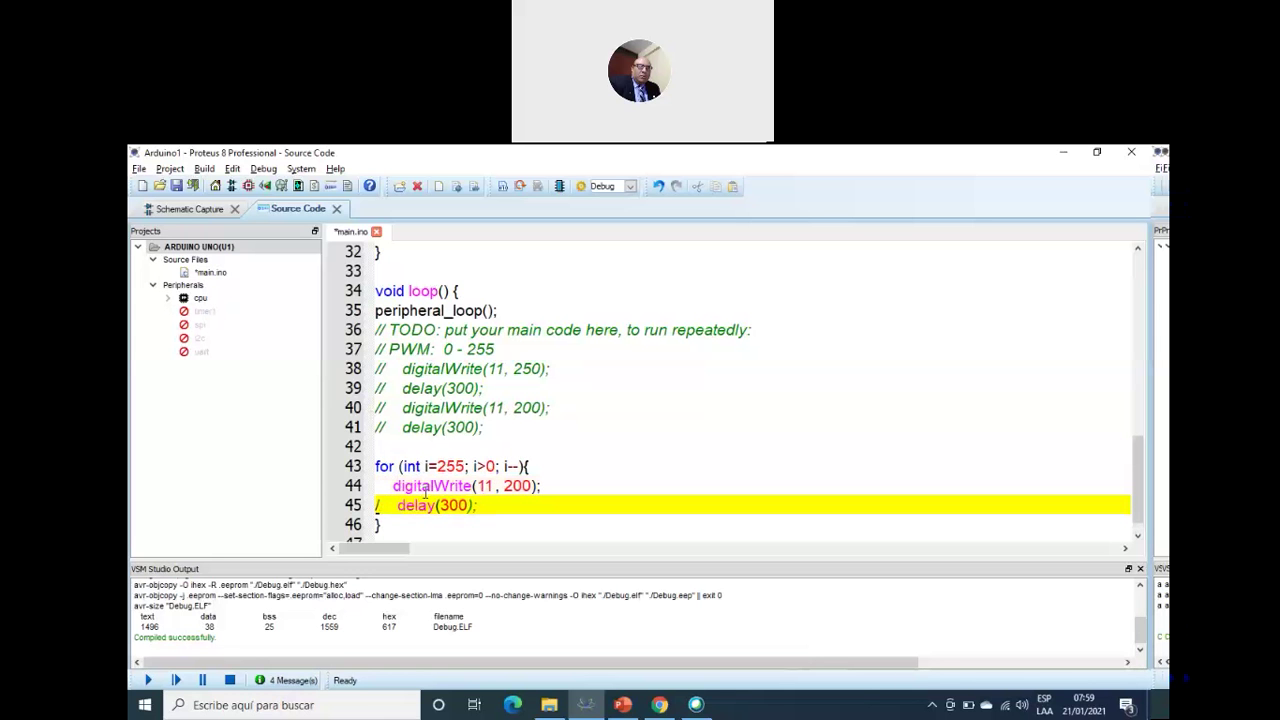
Step: Replace the value 200 with the variable i in the for loop's digitalWrite call
{"action": "left_click", "coordinate": [492, 486]}
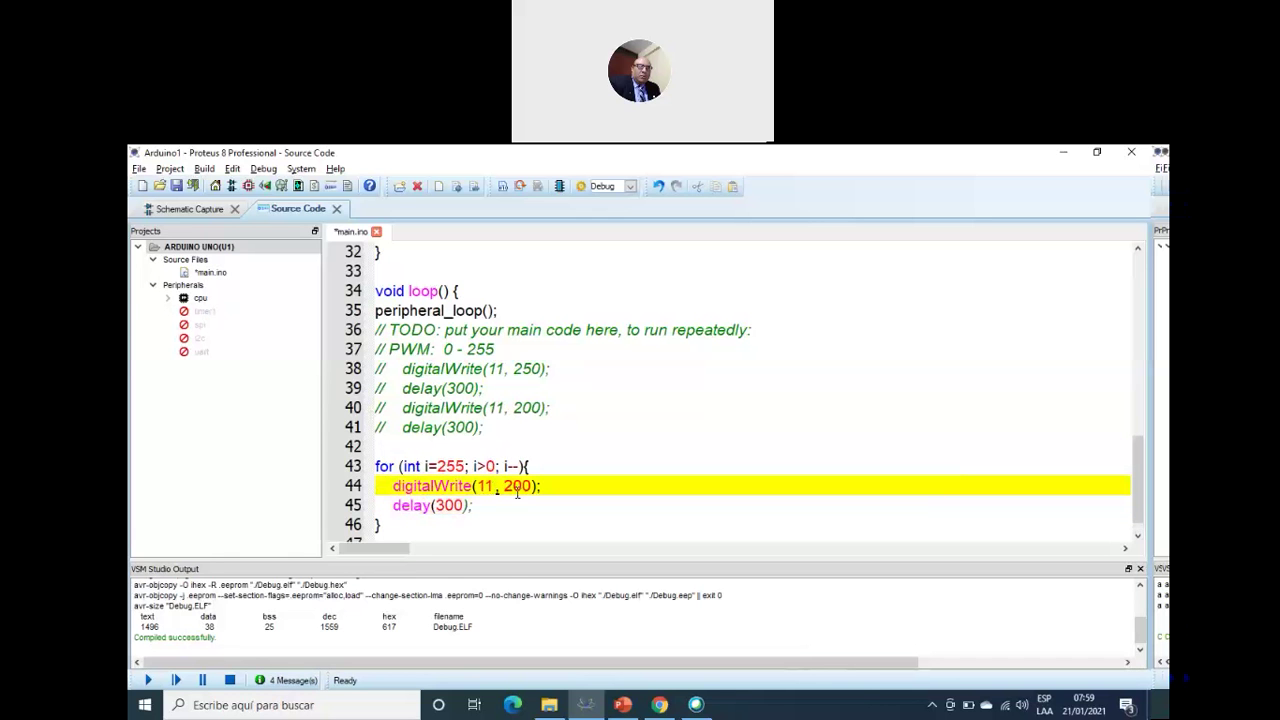
{"action": "left_click_drag", "start_coordinate": [506, 487], "coordinate": [532, 488]}
{"action": "type", "text": "i"}
{"action": "left_click", "coordinate": [486, 443]}
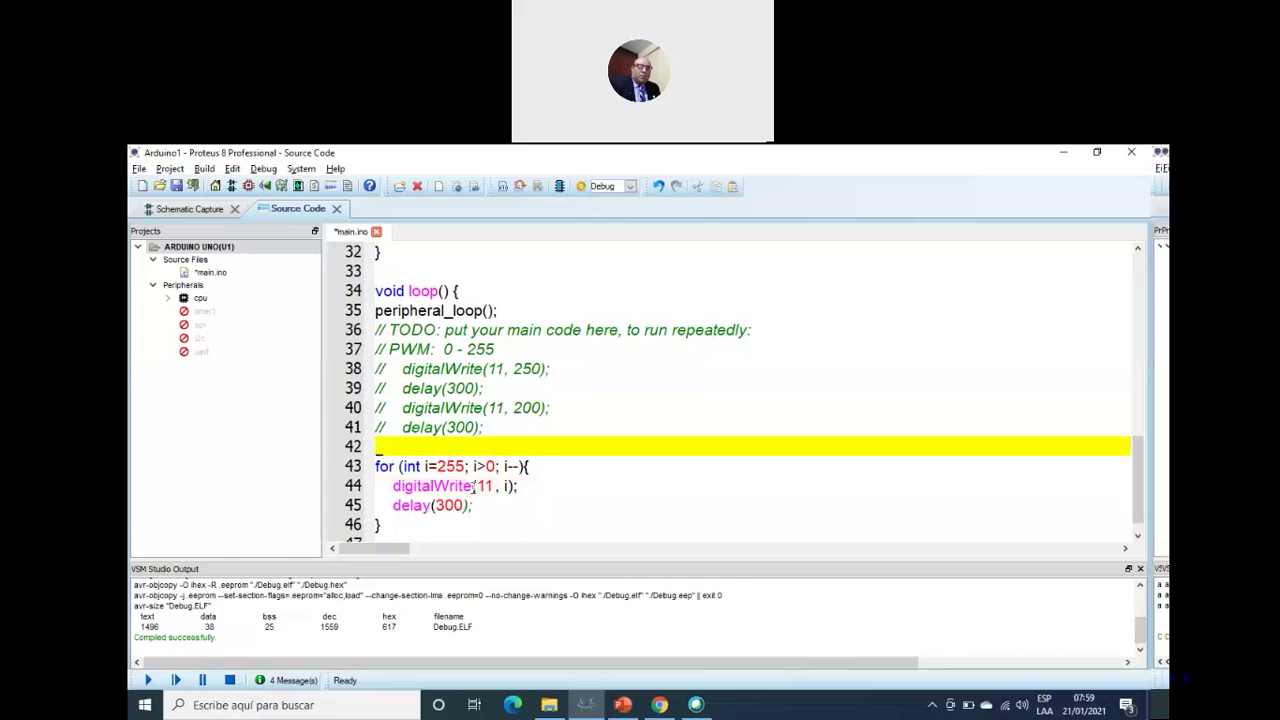
{"action": "left_click", "coordinate": [426, 531]}
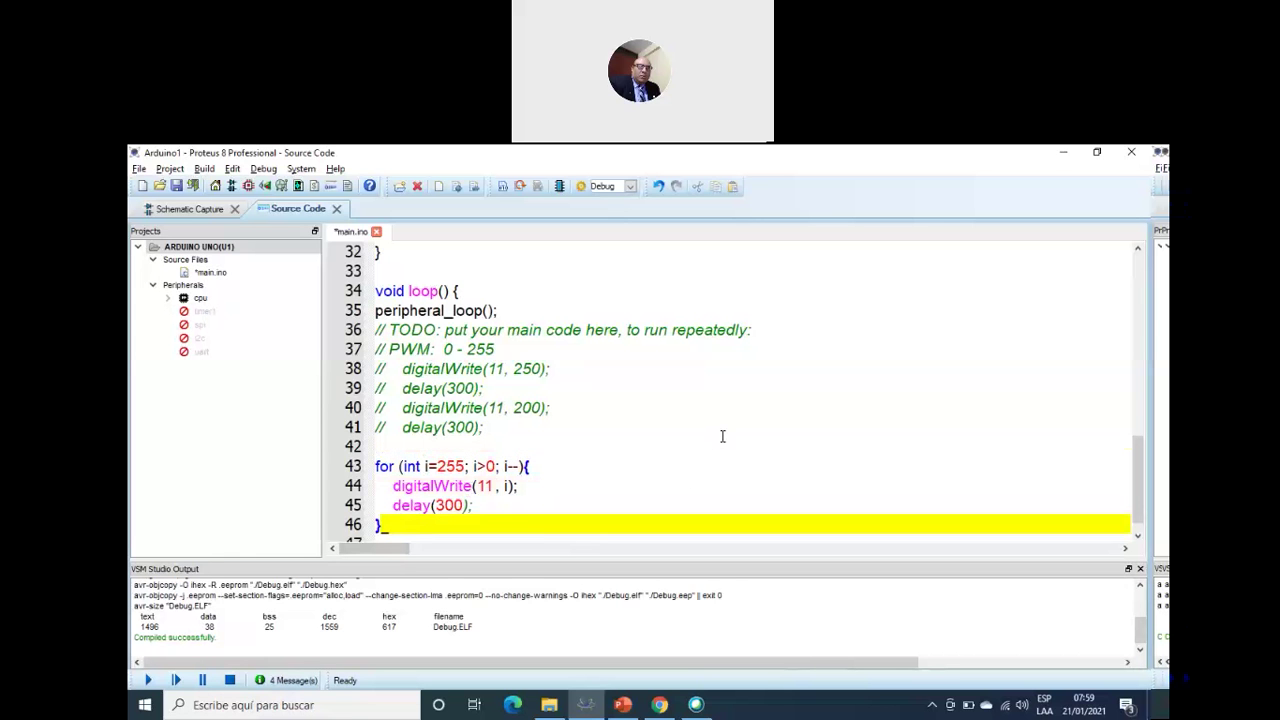
Step: Switch to the PowerPoint presentation and view slide 58 on LED dimming using a loop structure
{"action": "left_click", "coordinate": [649, 705]}
{"action": "left_click", "coordinate": [634, 706]}
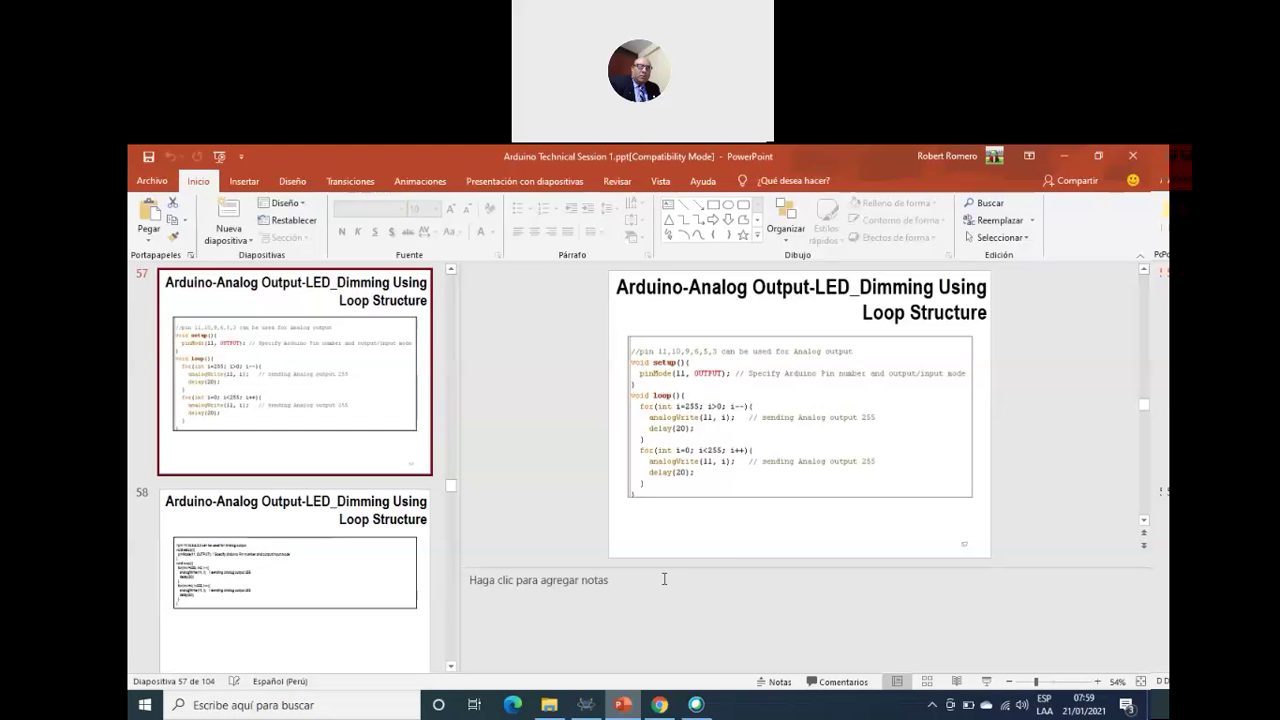
{"action": "left_click", "coordinate": [251, 591]}
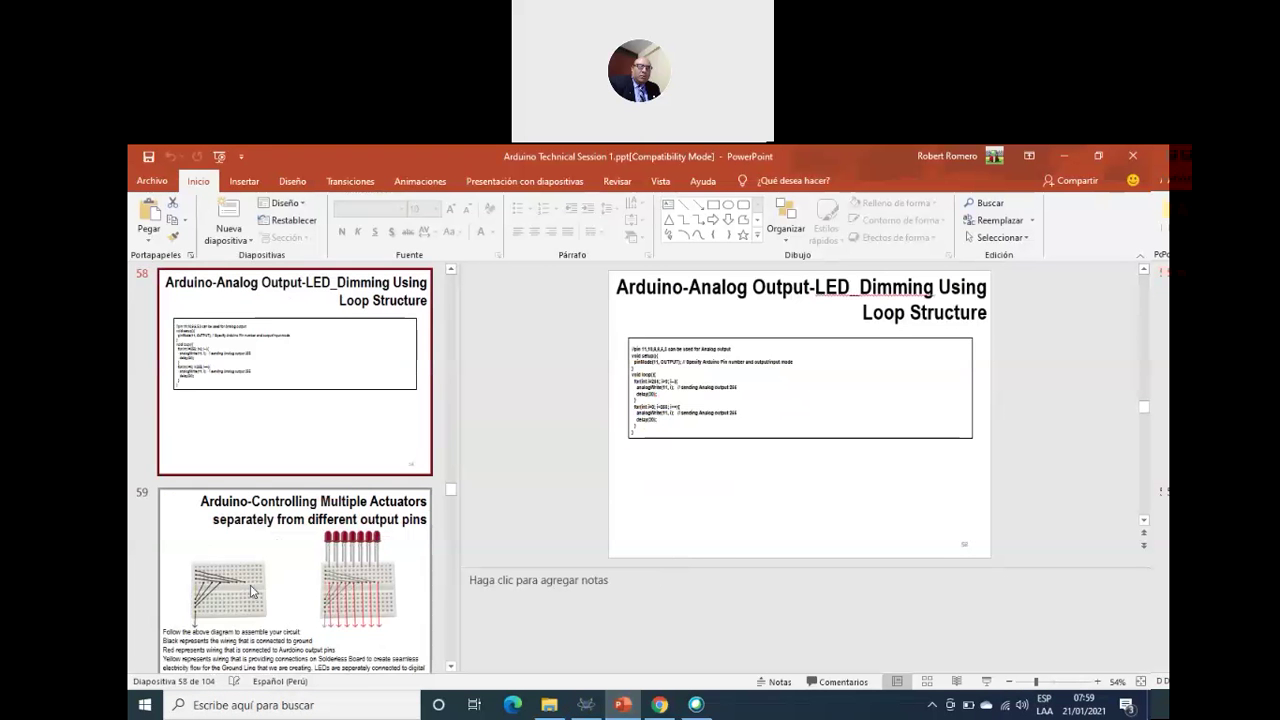
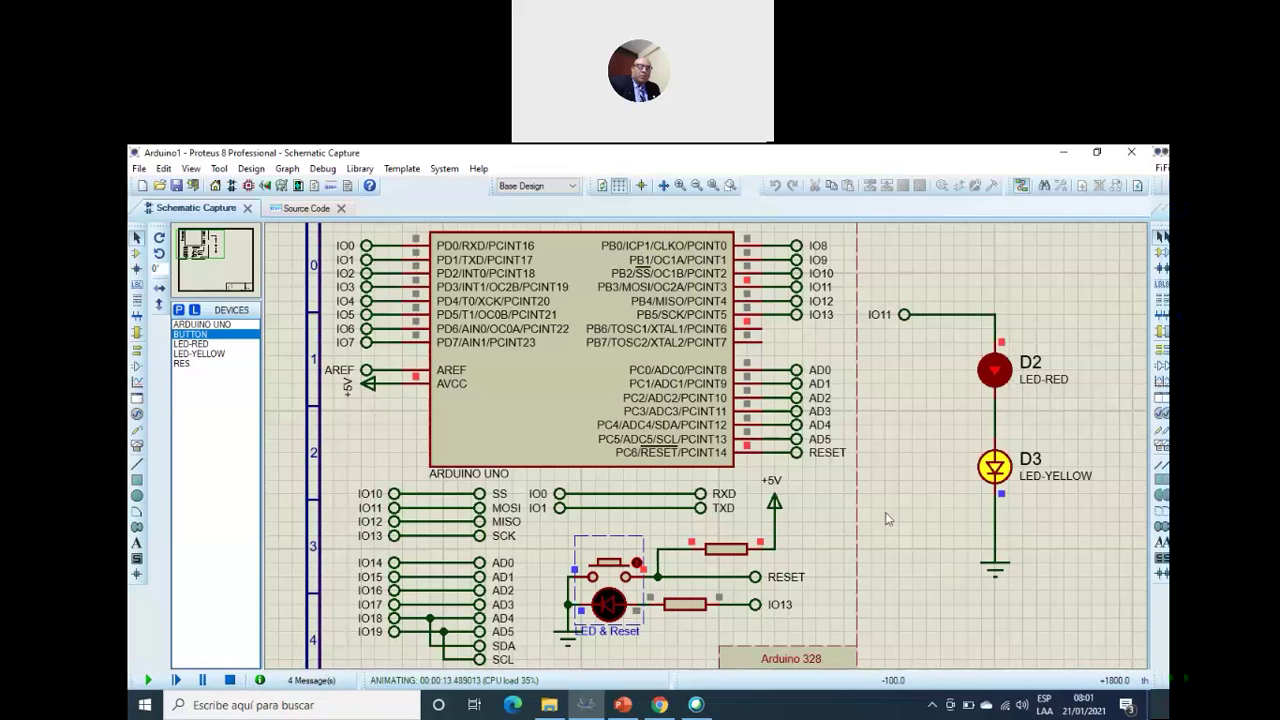
Step: Stop the simulation and copy the digitalWrite(11, i); line below the delay inside the for loop
{"action": "left_click", "coordinate": [231, 680]}
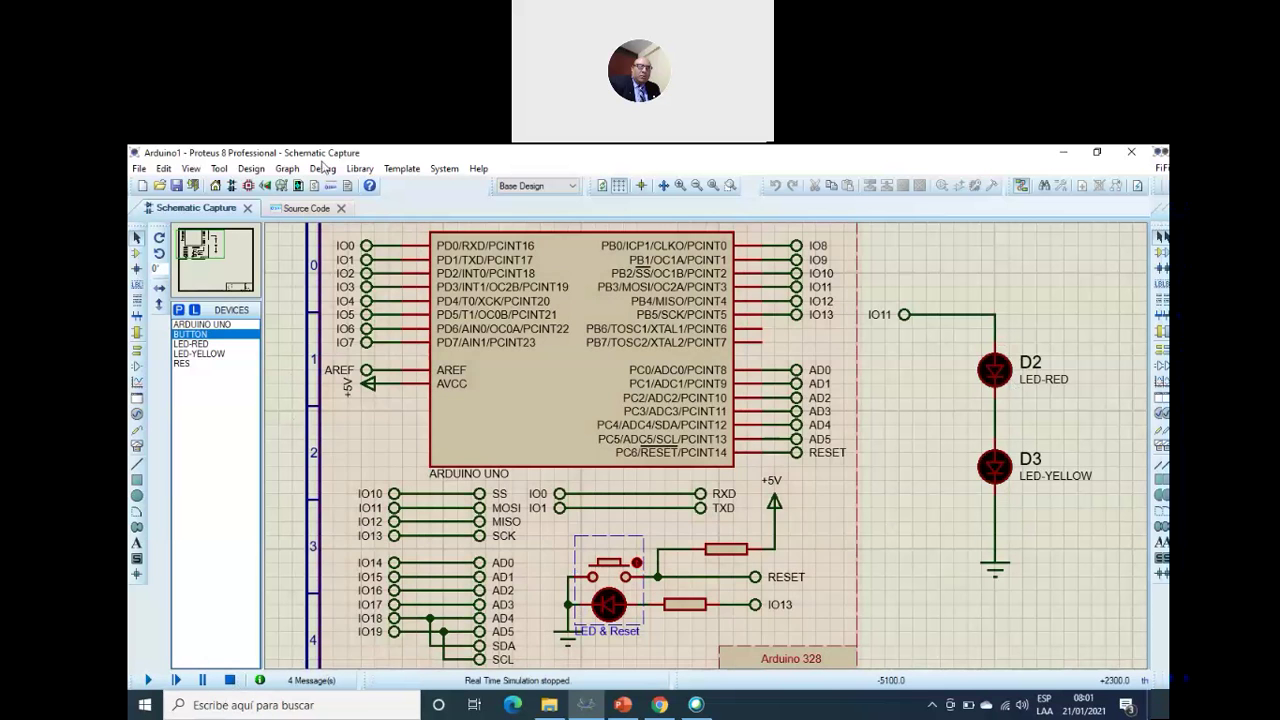
{"action": "left_click", "coordinate": [307, 210]}
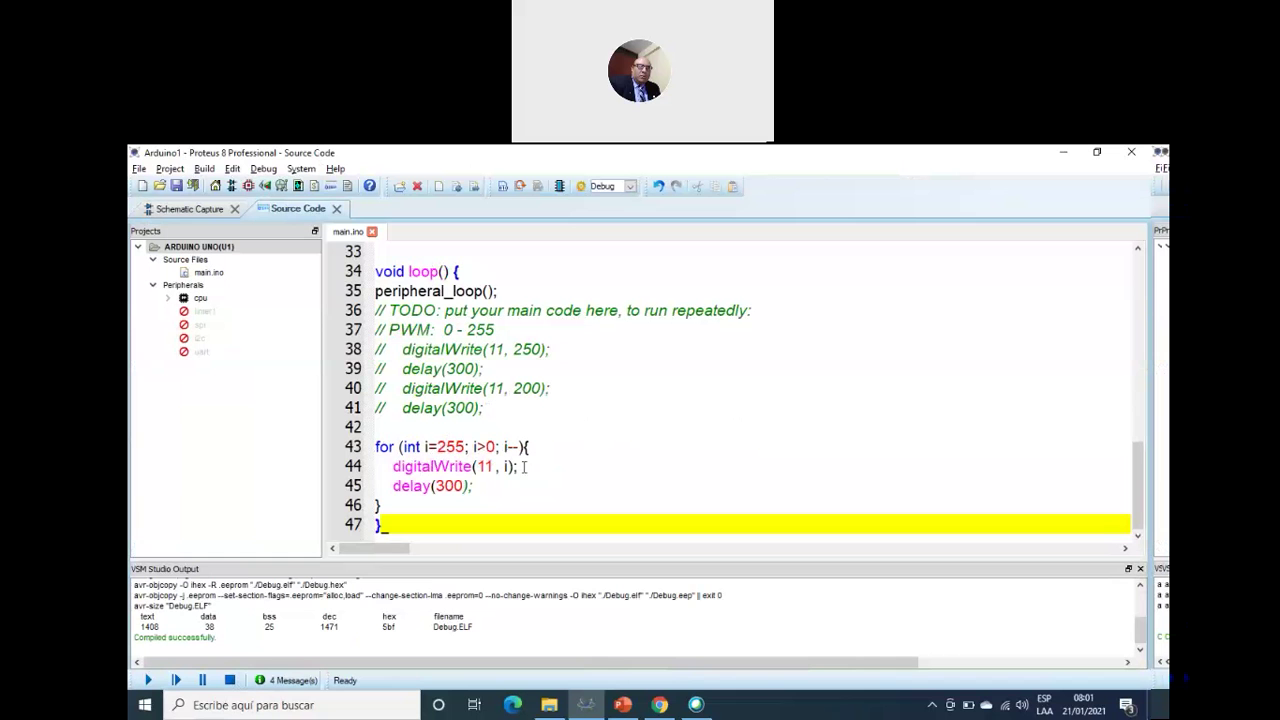
{"action": "left_click", "coordinate": [541, 458]}
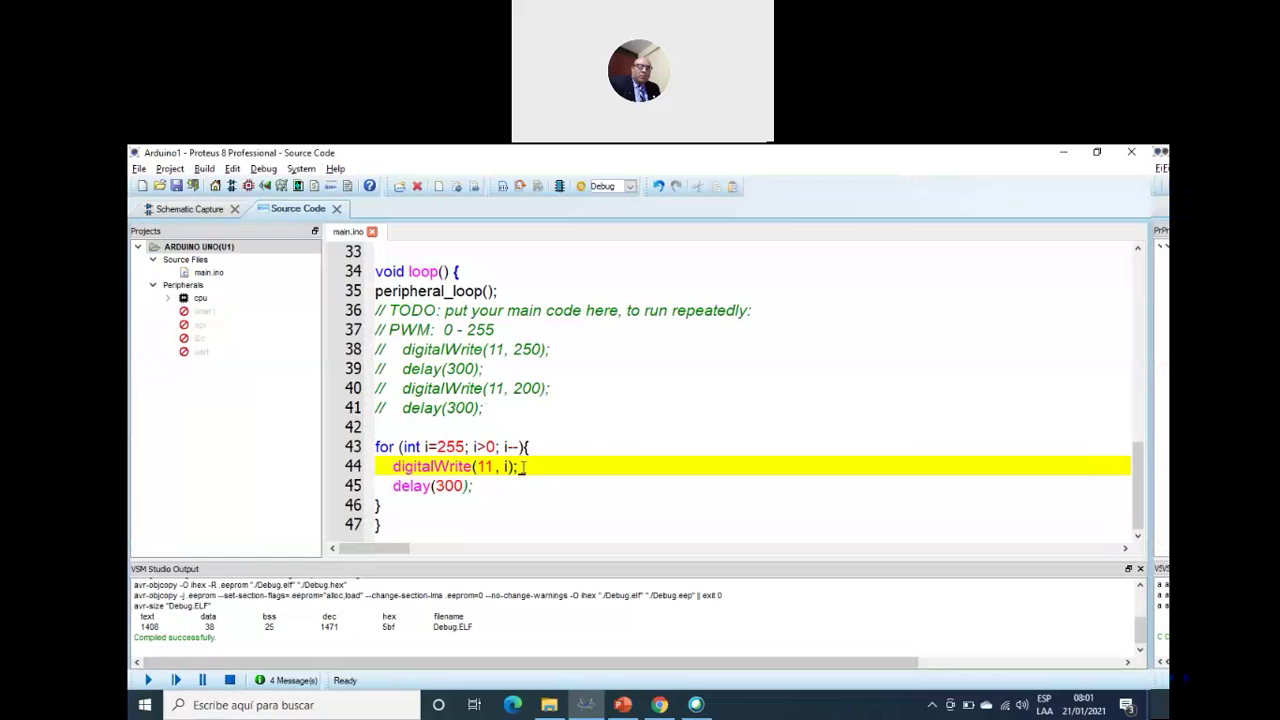
{"action": "left_click_drag", "start_coordinate": [524, 463], "coordinate": [310, 466]}
{"action": "key", "text": "ctrl+c"}
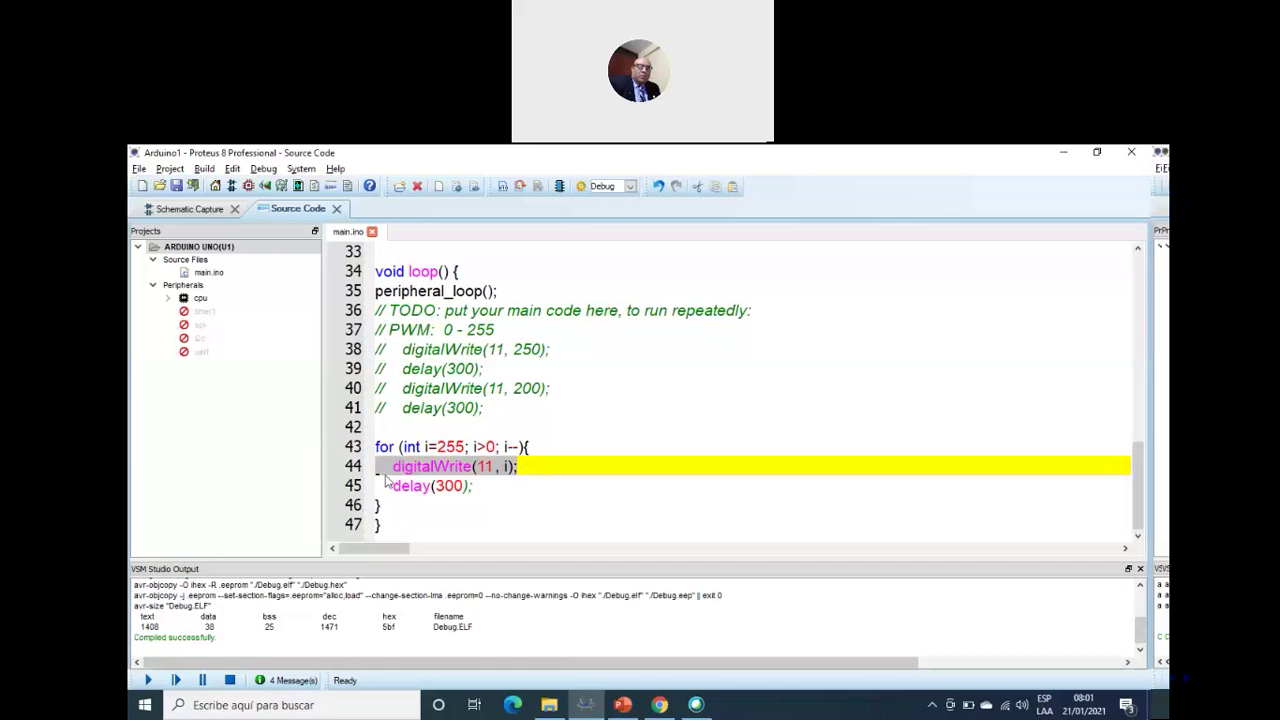
{"action": "left_click", "coordinate": [500, 487]}
{"action": "key", "text": "Return"}
{"action": "key", "text": "ctrl+v"}
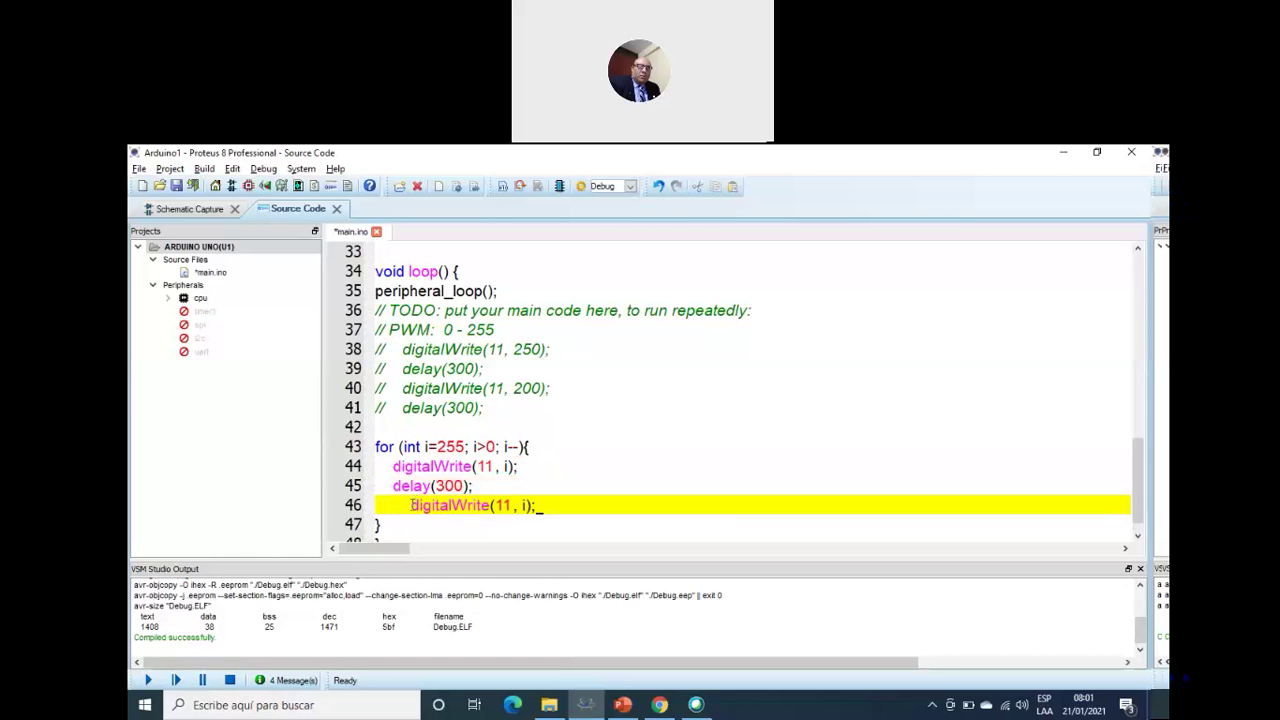
Step: Remove the extra indentation before the copied digitalWrite line to align it with the delay above
{"action": "key", "text": "BackSpace"}
{"action": "key", "text": "BackSpace"}
{"action": "key", "text": "BackSpace"}
{"action": "key", "text": "BackSpace"}
{"action": "key", "text": "BackSpace"}
{"action": "key", "text": "Delete"}
Step: Set the delay inside the for loop to 500
{"action": "key", "text": "Up"}
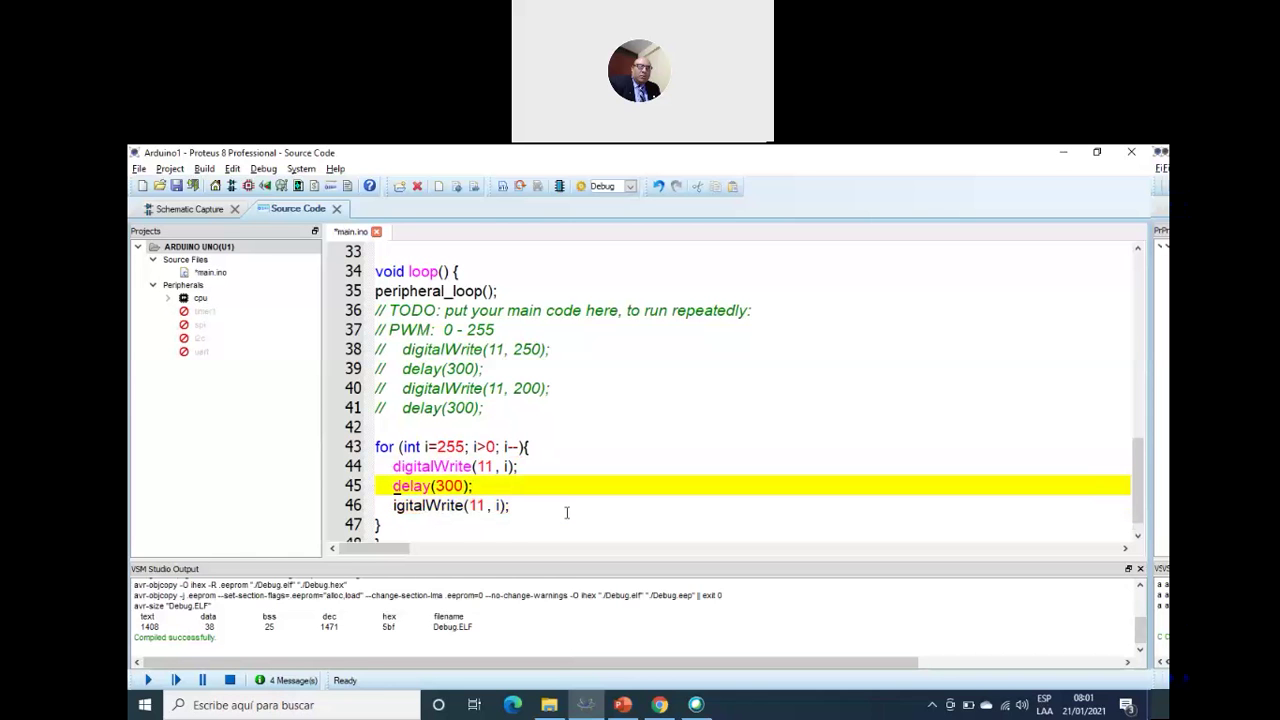
{"action": "key", "text": "BackSpace"}
{"action": "key", "text": "BackSpace"}
{"action": "key", "text": "BackSpace"}
{"action": "type", "text": "50"}
{"action": "type", "text": "0);"}
Step: Change the second argument of the copied pin 11 write line to 0
{"action": "left_click", "coordinate": [497, 506]}
{"action": "key", "text": "BackSpace"}
{"action": "type", "text": "0"}
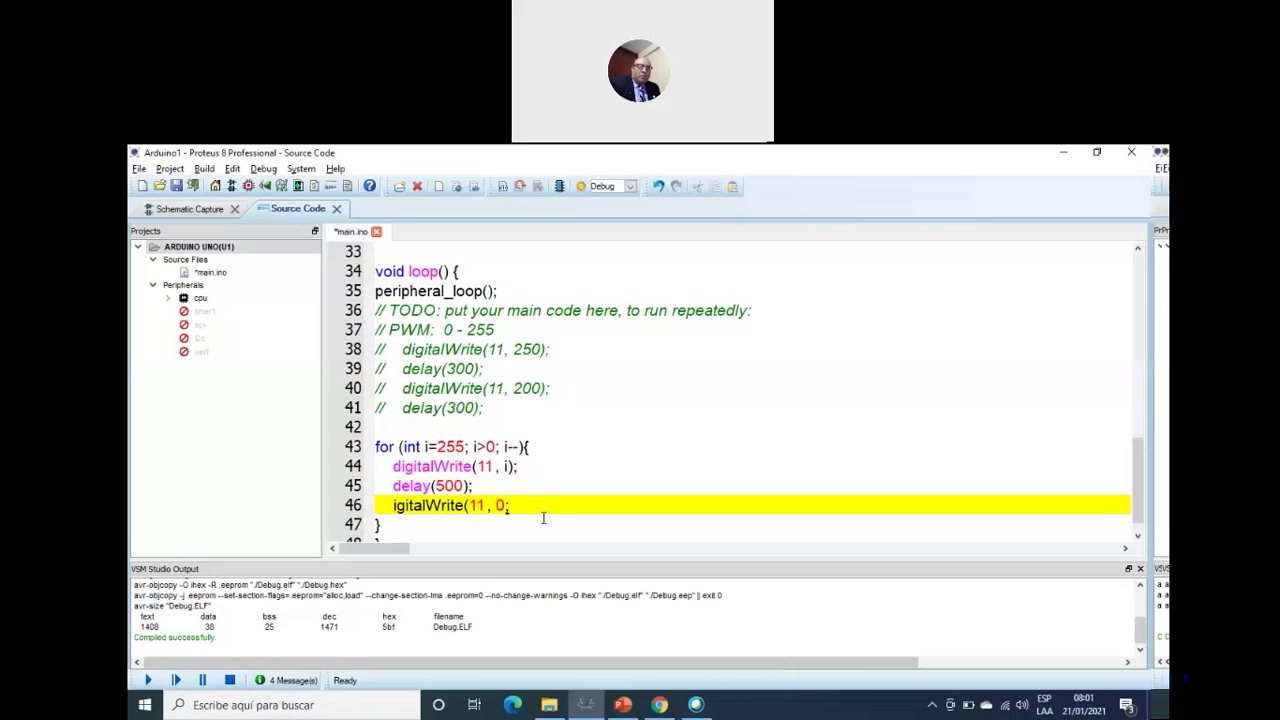
{"action": "type", "text": ");"}
Step: Copy the delay(500); line below the line that writes 0 to pin 11 and align its indentation
{"action": "left_click_drag", "start_coordinate": [481, 485], "coordinate": [343, 486]}
{"action": "key", "text": "ctrl+c"}
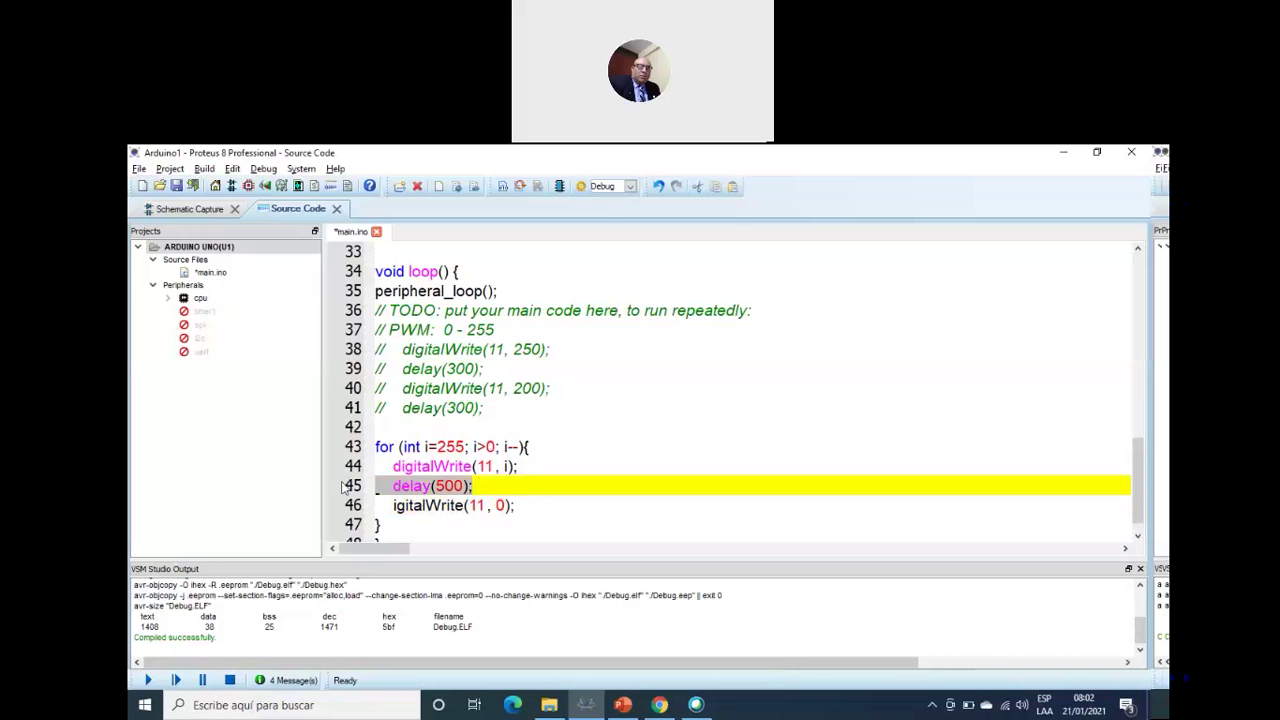
{"action": "left_click", "coordinate": [555, 507]}
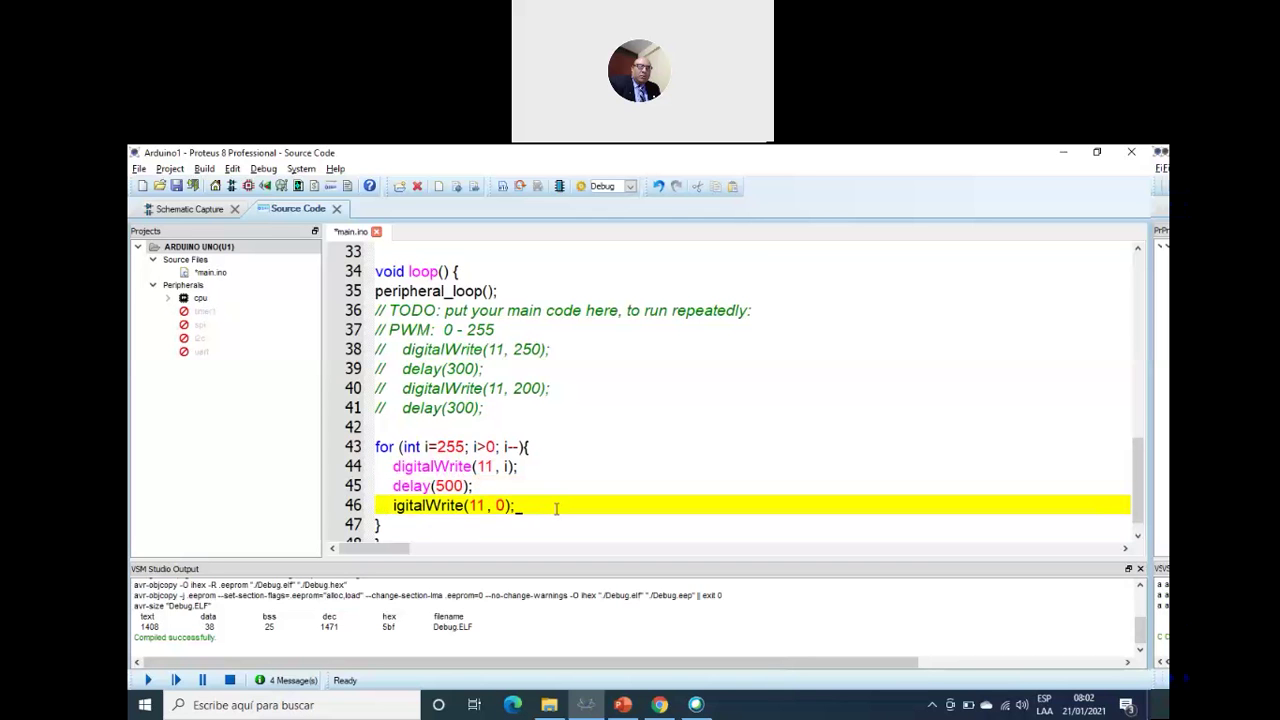
{"action": "key", "text": "Return"}
{"action": "key", "text": "ctrl+v"}
{"action": "key", "text": "Home"}
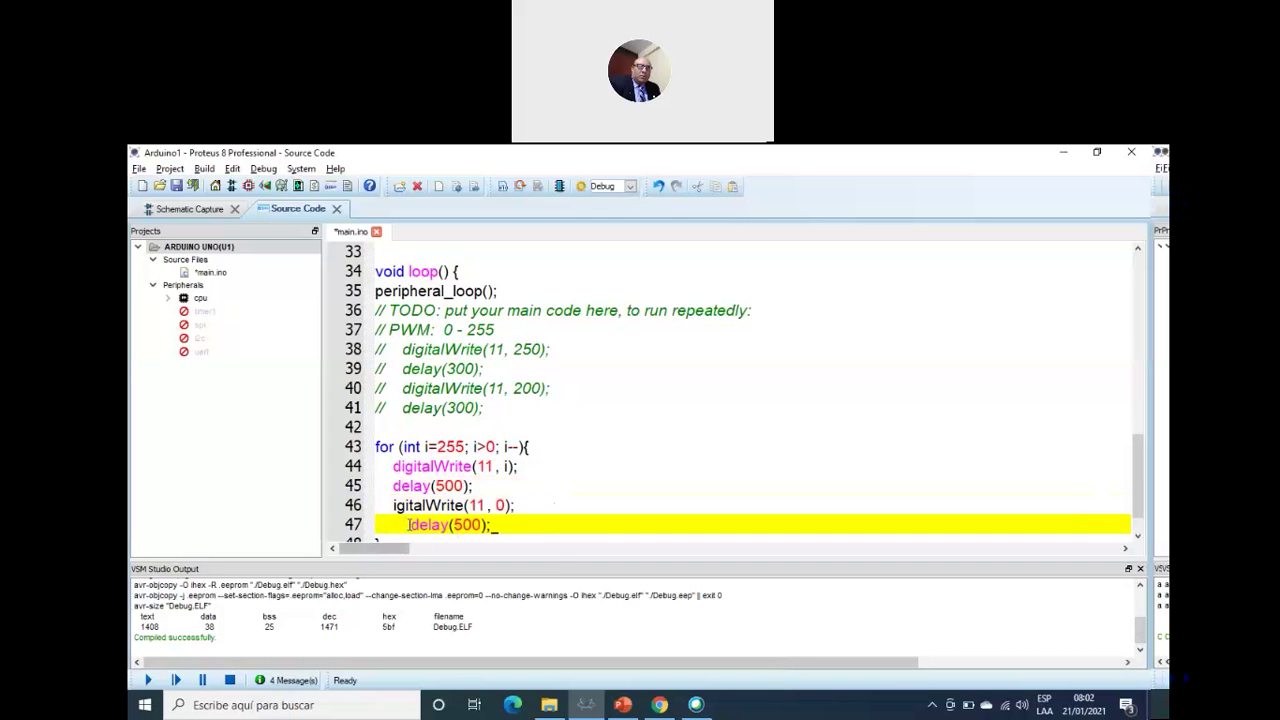
{"action": "key", "text": "BackSpace"}
{"action": "key", "text": "BackSpace"}
{"action": "key", "text": "BackSpace"}
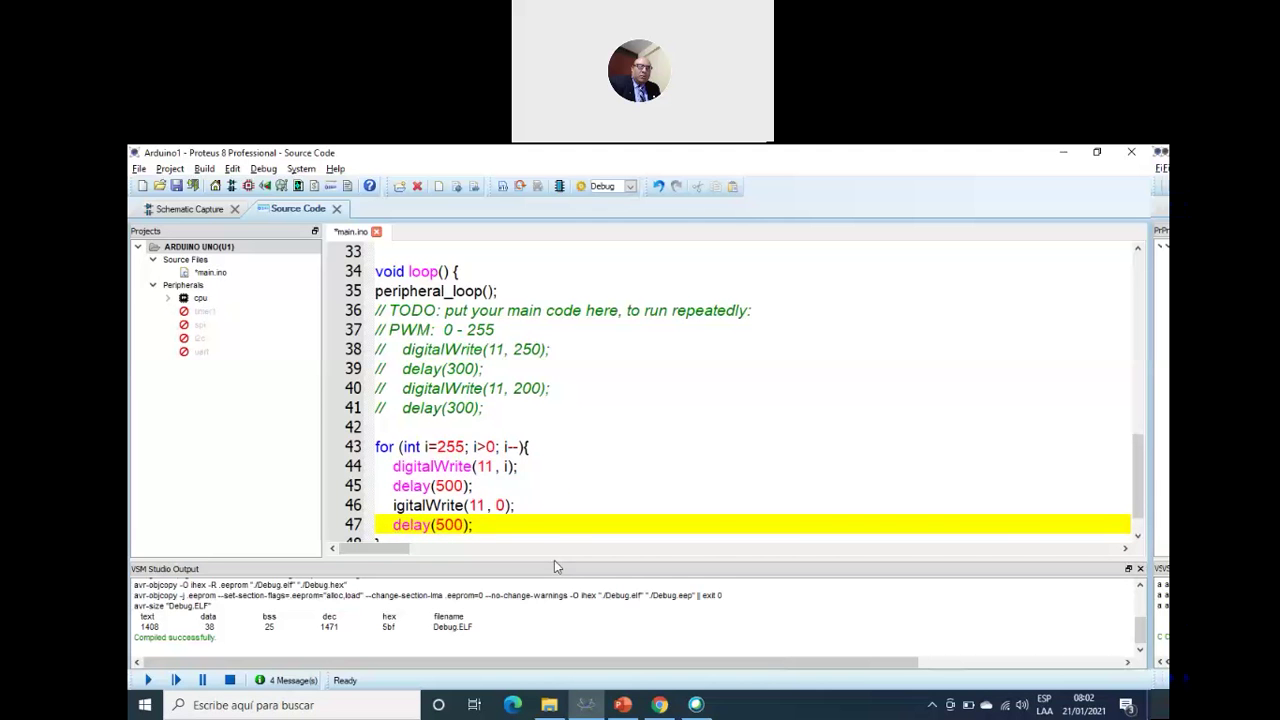
Step: Indent the closing brace of the for loop on line 48, with the code text enlarged
{"action": "left_click", "coordinate": [587, 470]}
{"action": "left_click", "coordinate": [525, 528]}
{"action": "scroll", "coordinate": [524, 527], "scroll_direction": "down", "scroll_amount": 1}
{"action": "left_click", "coordinate": [428, 516]}
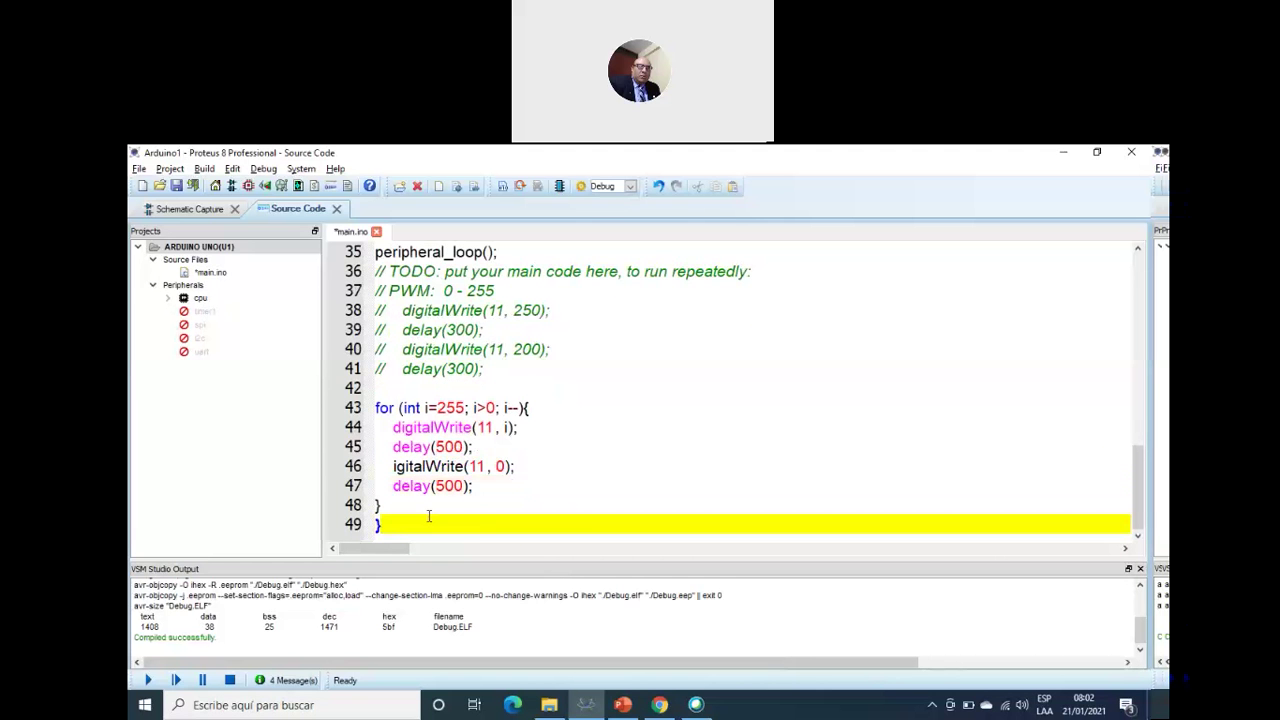
{"action": "scroll", "coordinate": [428, 516], "scroll_direction": "up", "scroll_amount": 1, "text": "ctrl"}
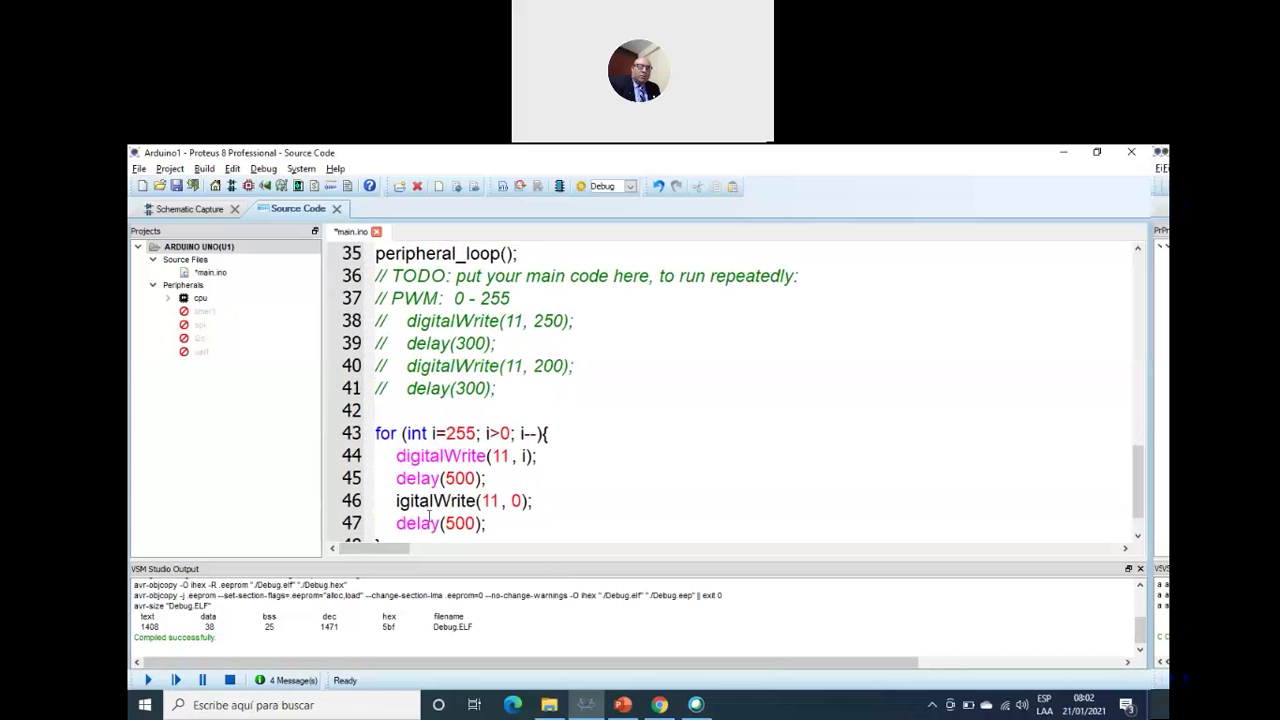
{"action": "scroll", "coordinate": [575, 459], "scroll_direction": "up", "scroll_amount": 3, "text": "ctrl"}
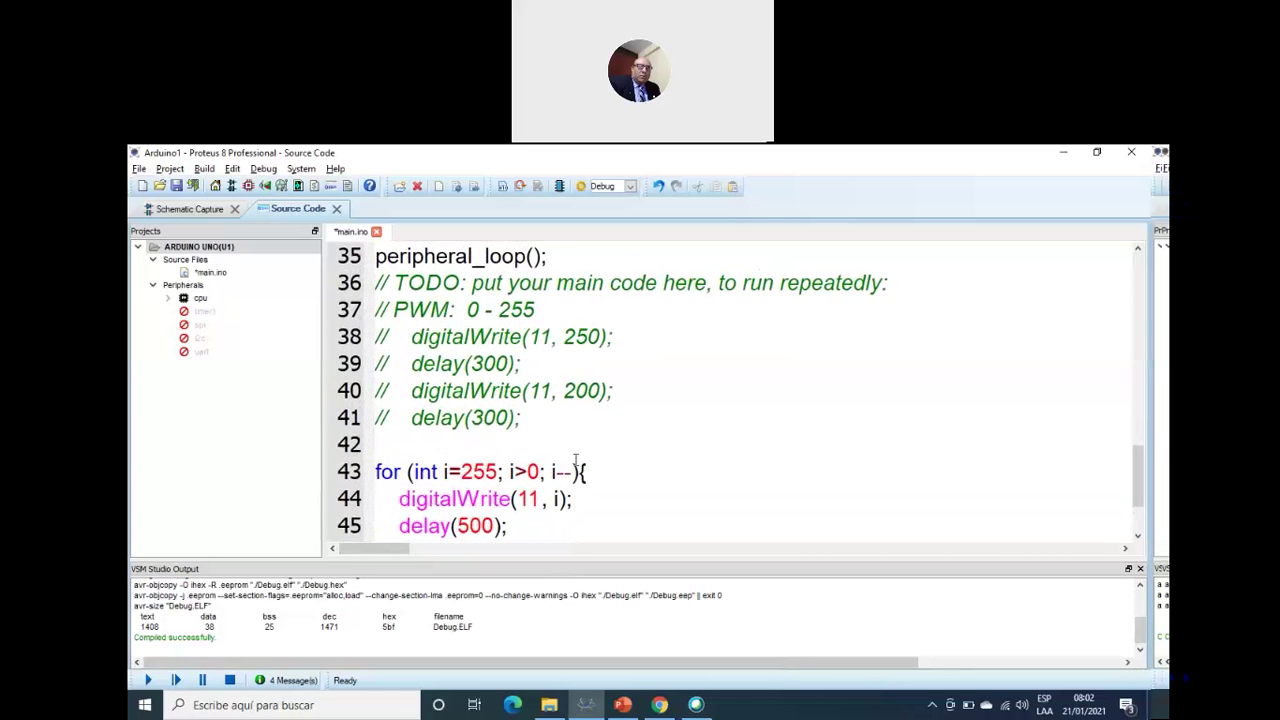
{"action": "scroll", "coordinate": [631, 405], "scroll_direction": "down", "scroll_amount": 2}
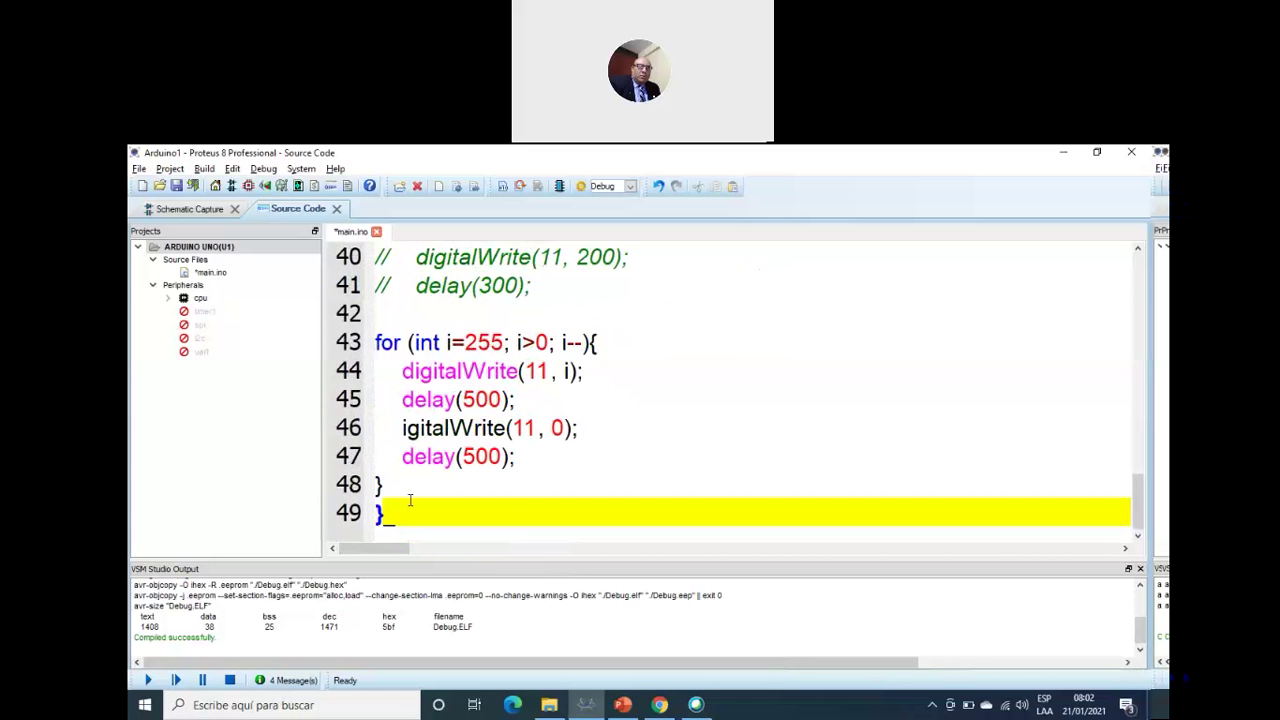
{"action": "left_click", "coordinate": [439, 489]}
{"action": "key", "text": "Tab"}
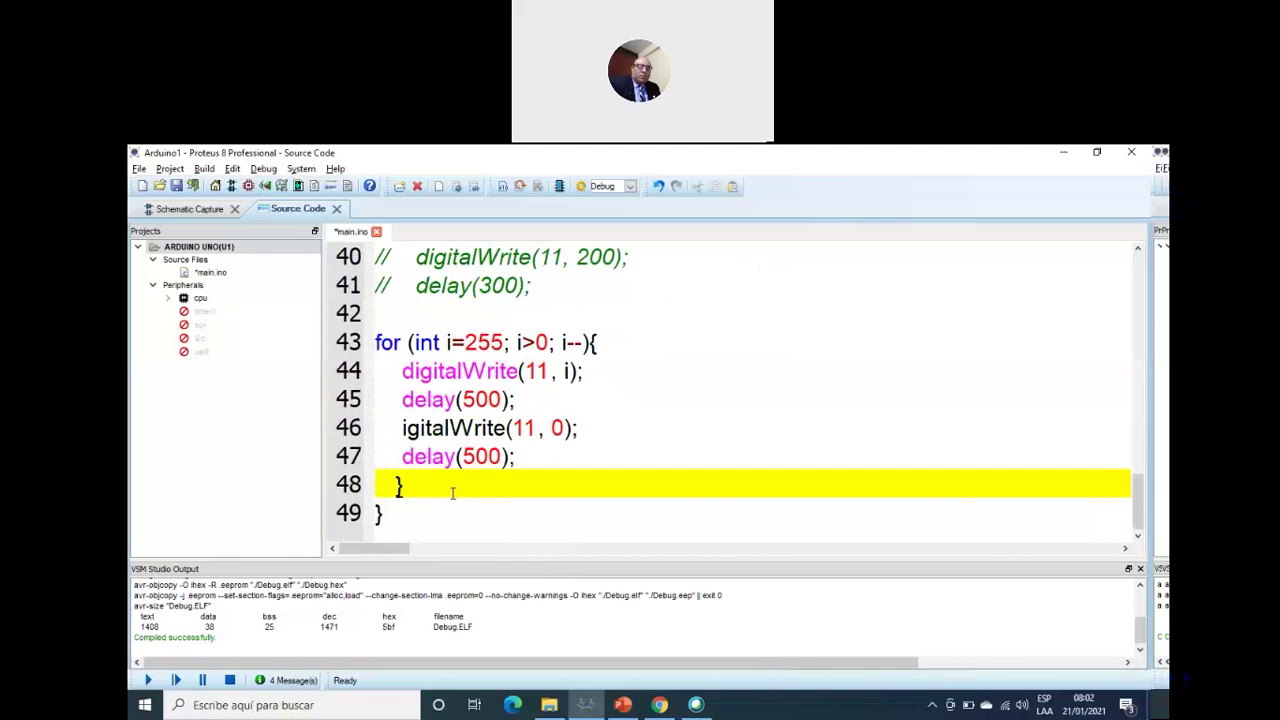
{"action": "left_click", "coordinate": [423, 516]}
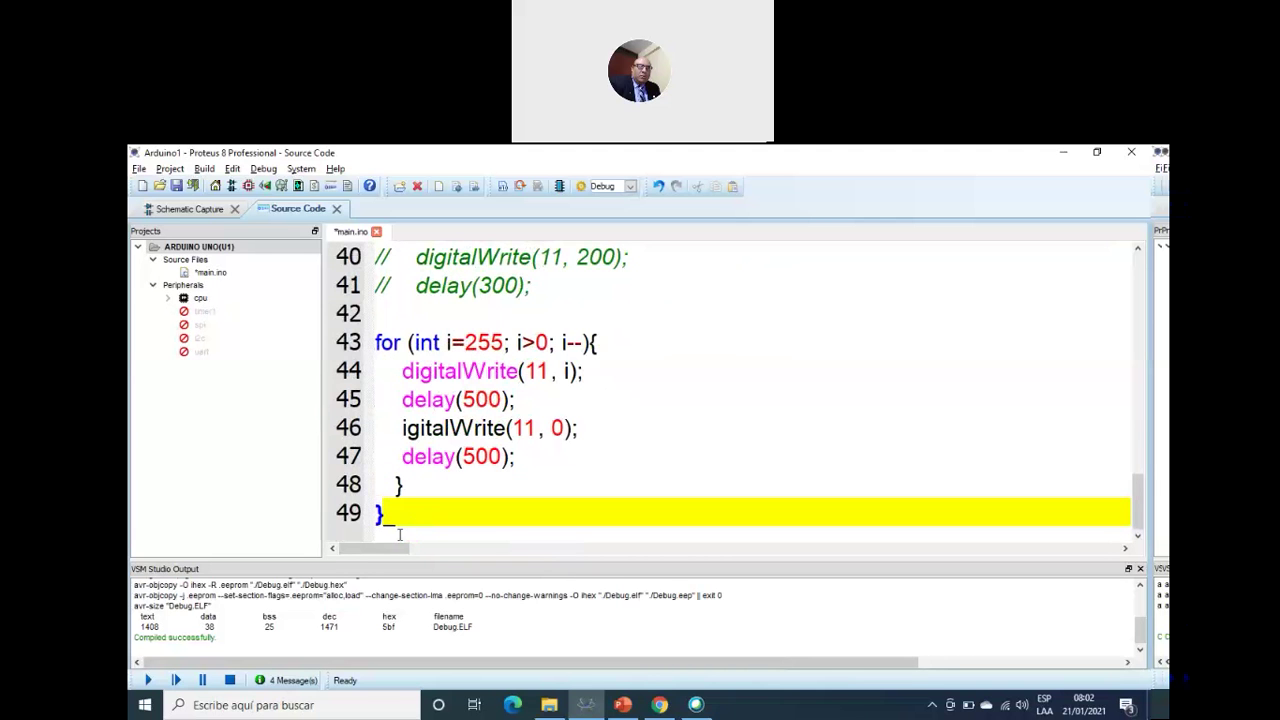
{"action": "left_click", "coordinate": [438, 486]}
{"action": "left_click", "coordinate": [481, 318]}
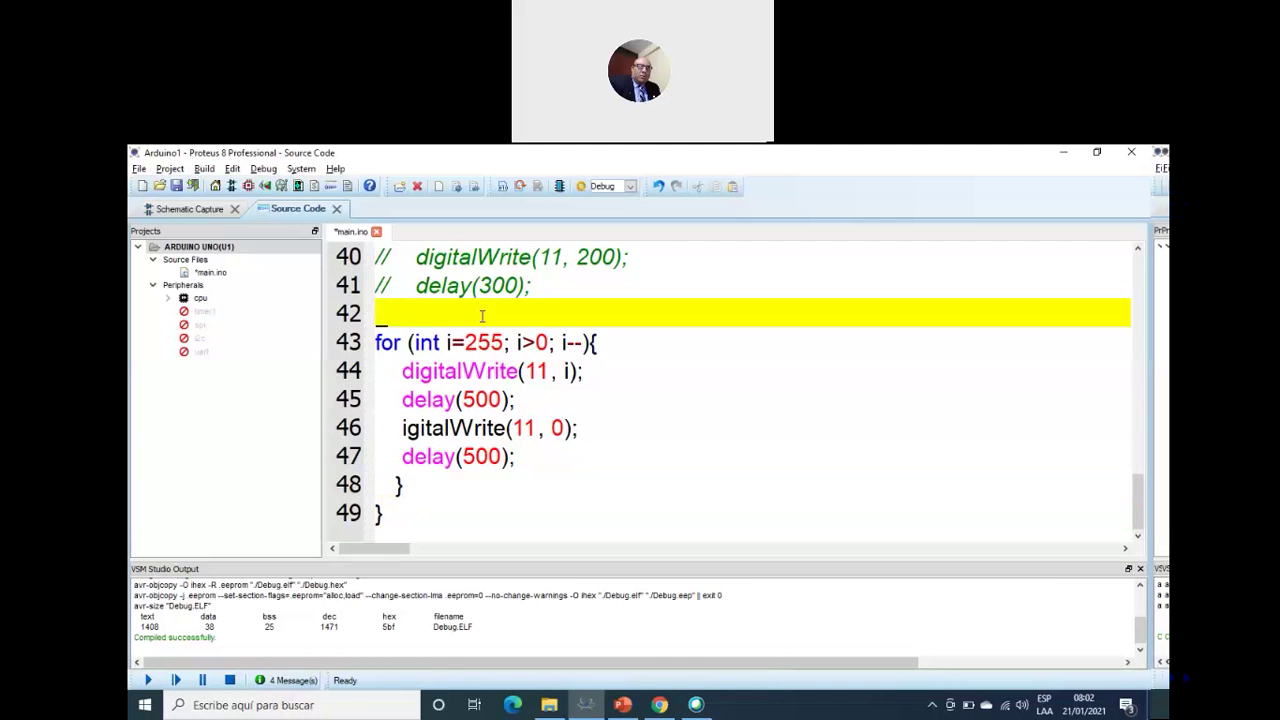
Step: Save the sketch and try to run the Arduino simulation from the schematic
{"action": "left_click", "coordinate": [177, 187]}
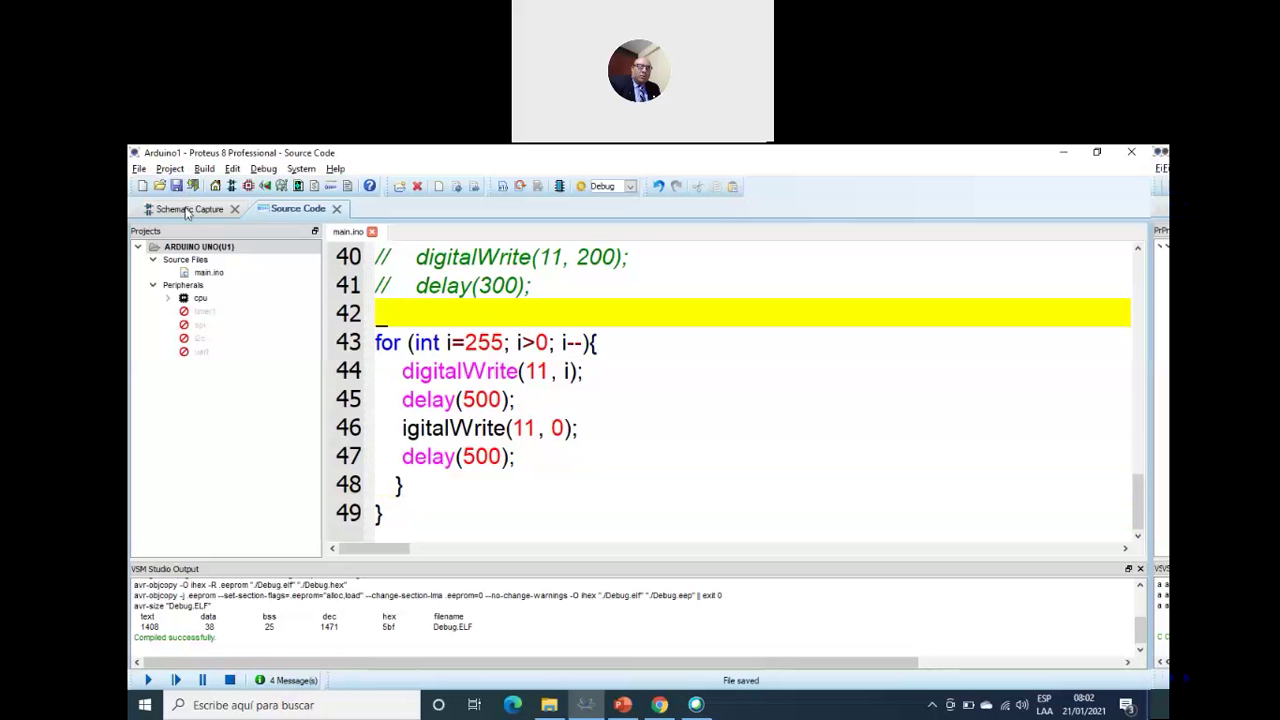
{"action": "left_click", "coordinate": [189, 210]}
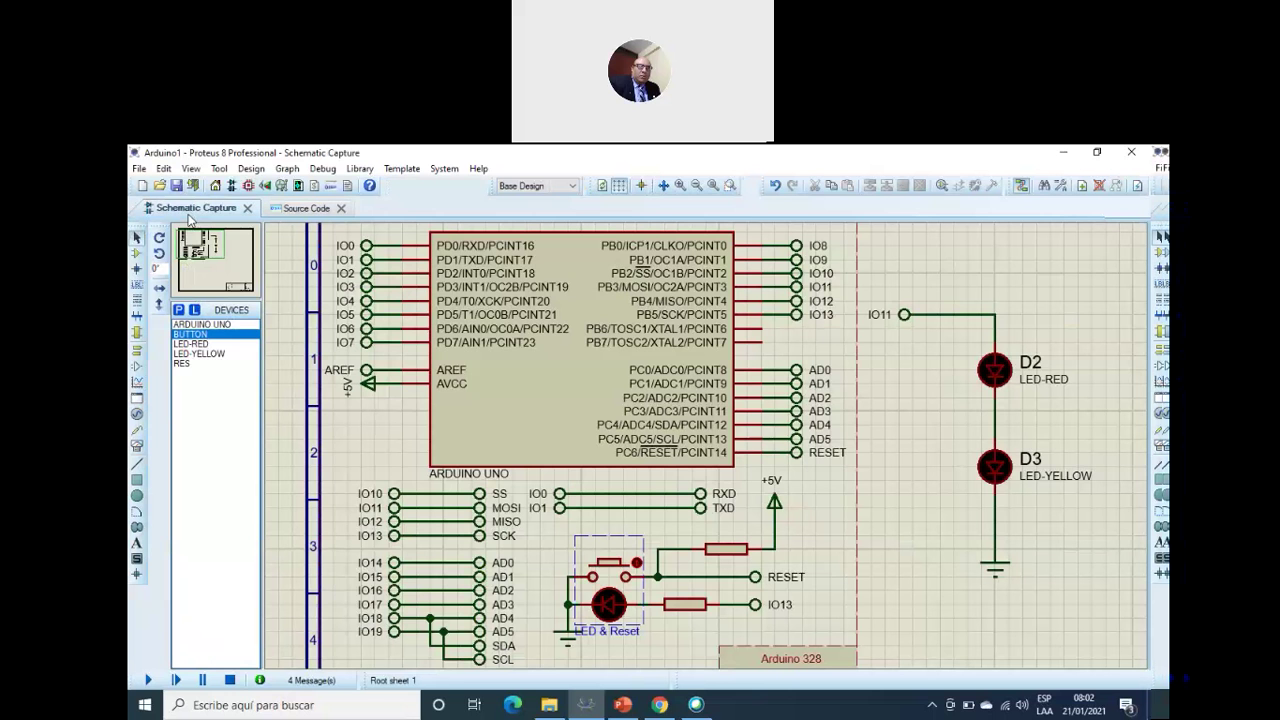
{"action": "left_click", "coordinate": [308, 212]}
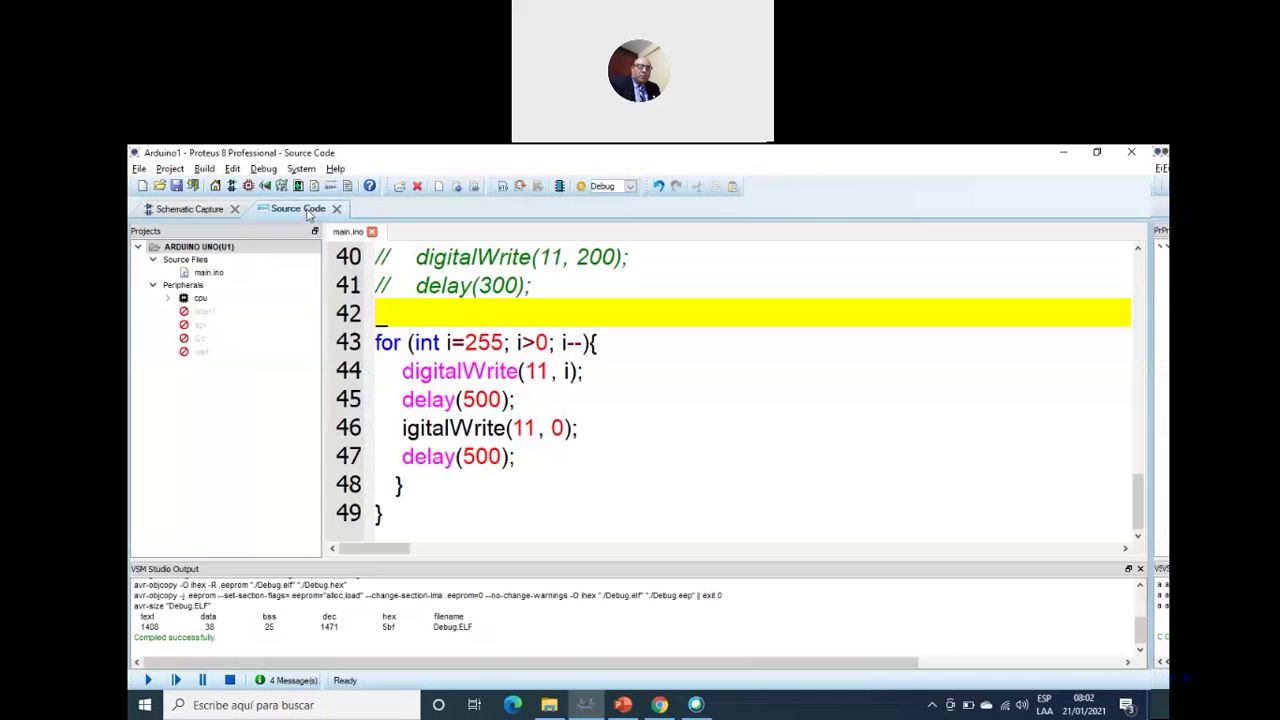
{"action": "left_click", "coordinate": [186, 209]}
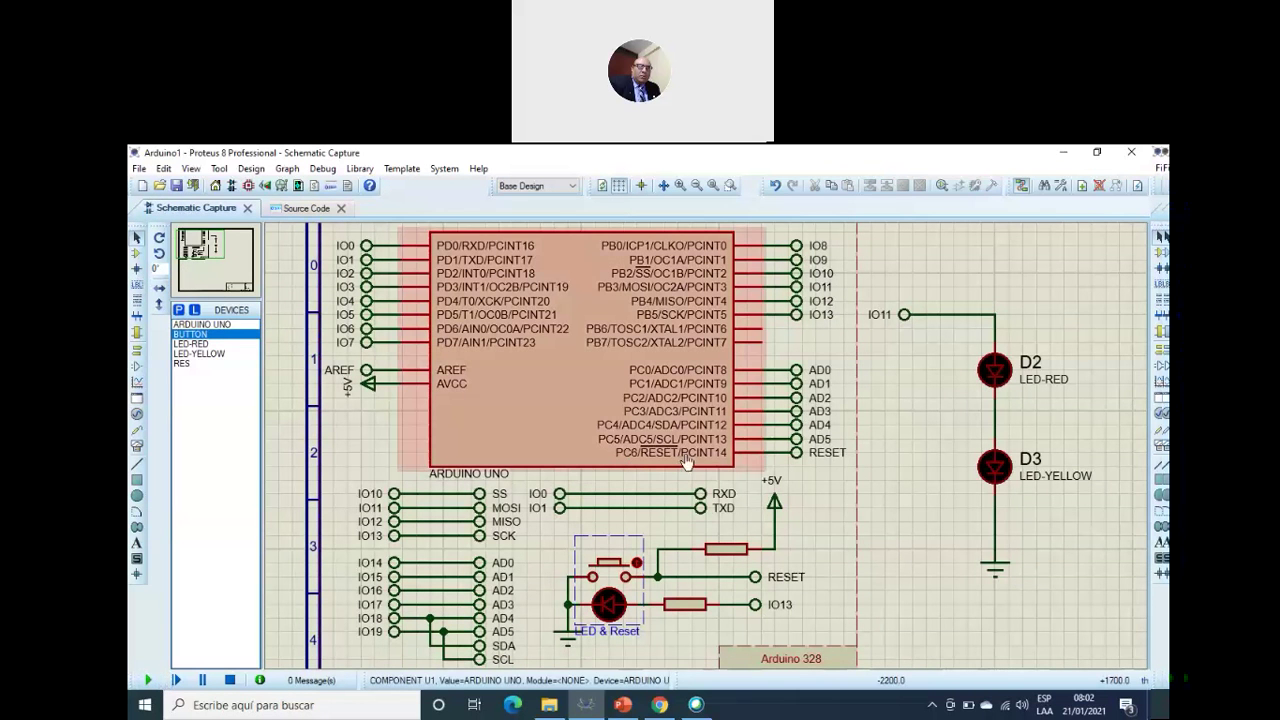
{"action": "key", "text": "F12"}
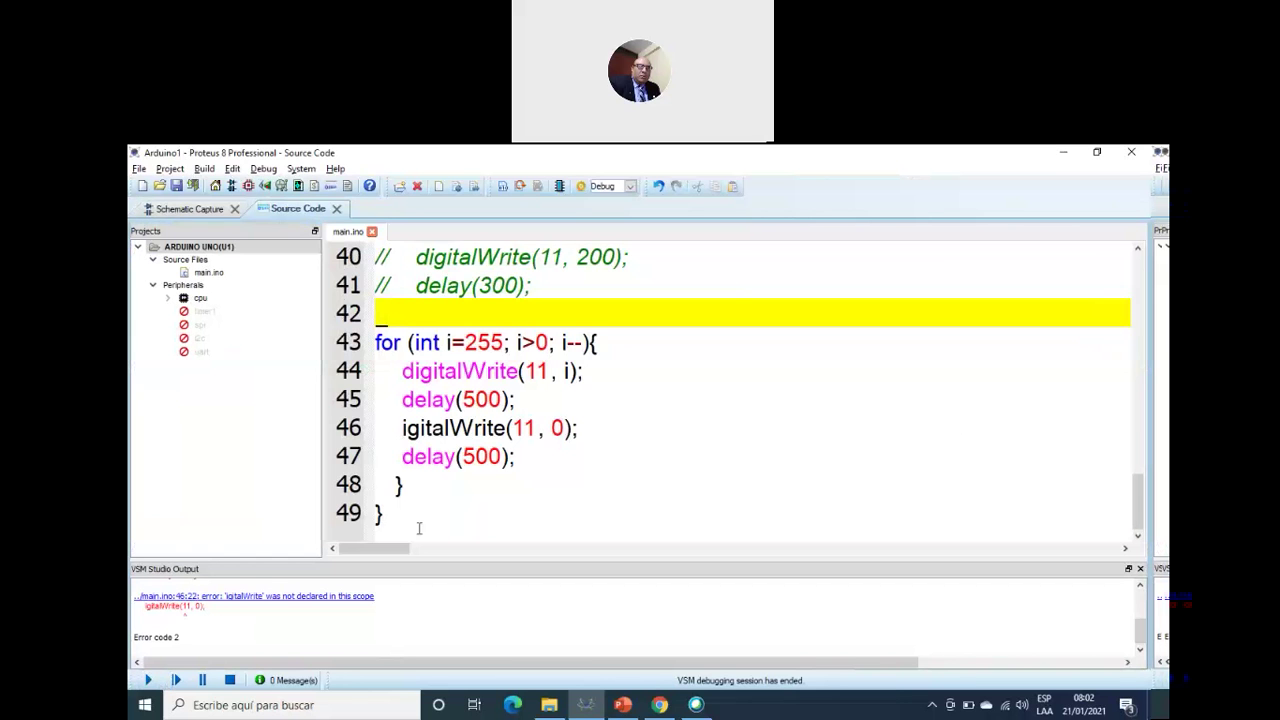
Step: Correct the misspelled function name on line 46 to digitalWrite and save the sketch
{"action": "left_click", "coordinate": [404, 440]}
{"action": "type", "text": "d"}
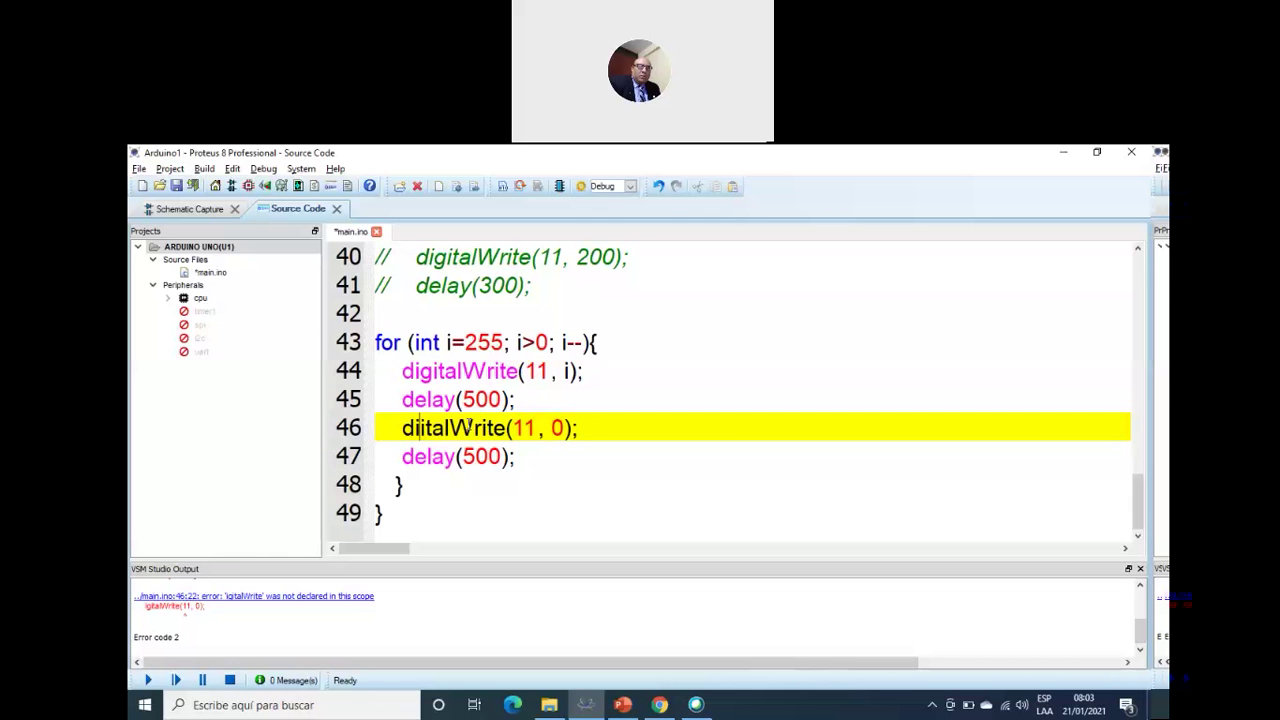
{"action": "type", "text": "g"}
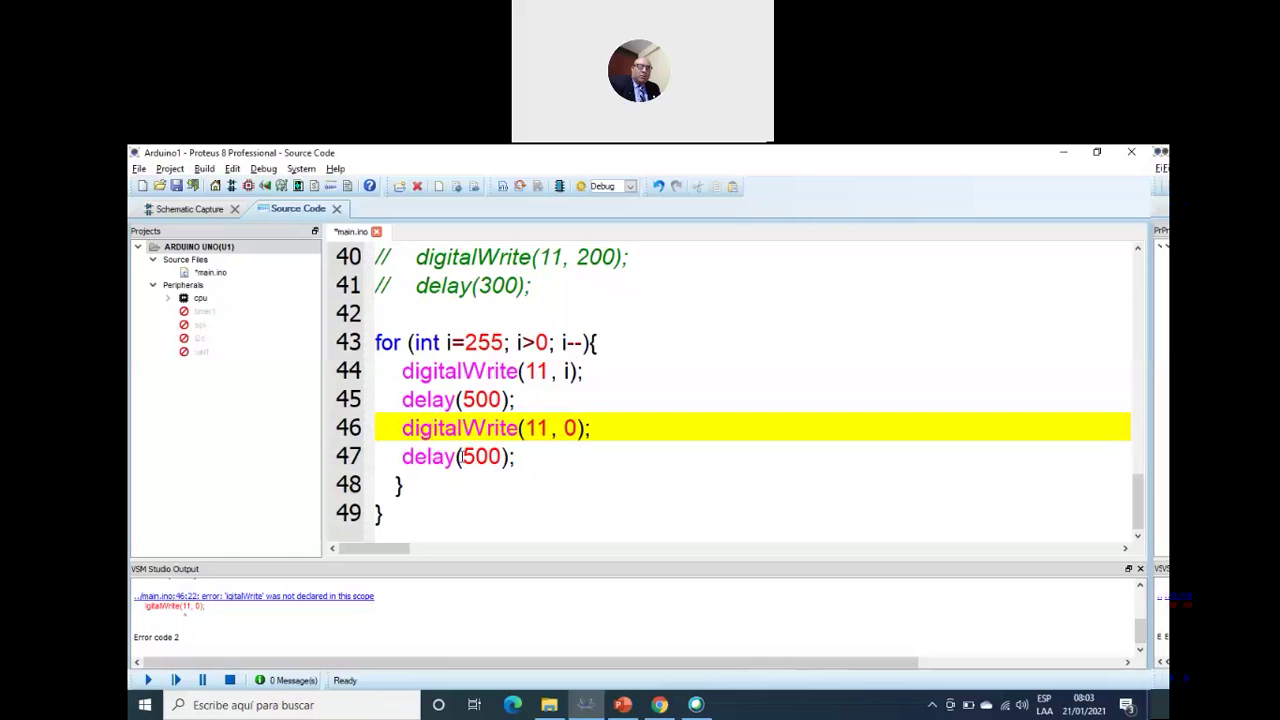
{"action": "left_click", "coordinate": [445, 515]}
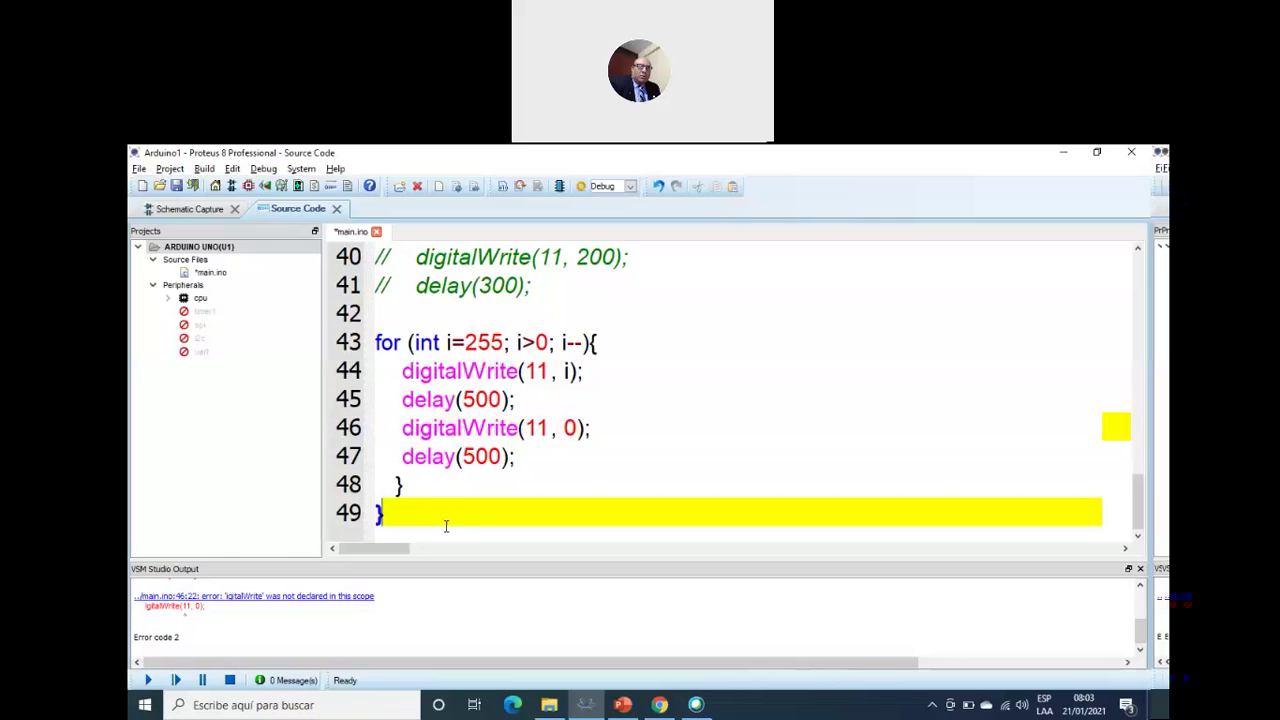
{"action": "left_click", "coordinate": [176, 186]}
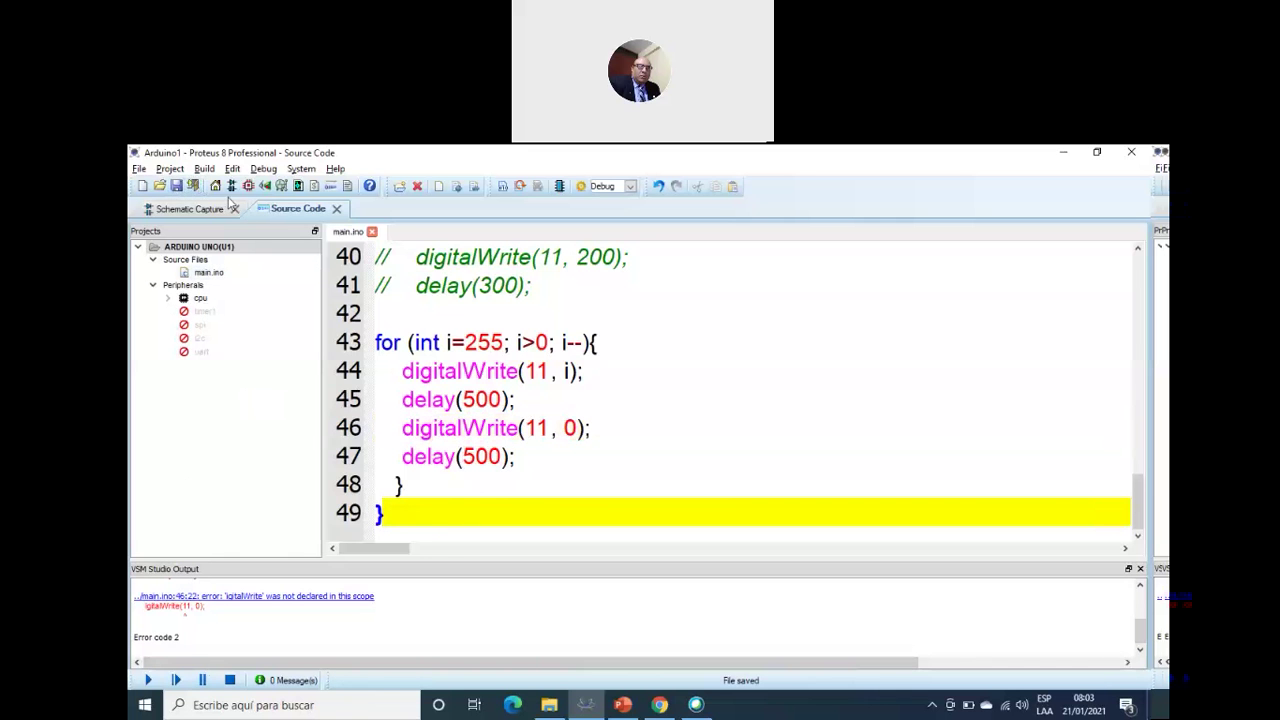
Step: Watch the LEDs in the schematic simulation, stop it and return to the source code
{"action": "left_click", "coordinate": [190, 209]}
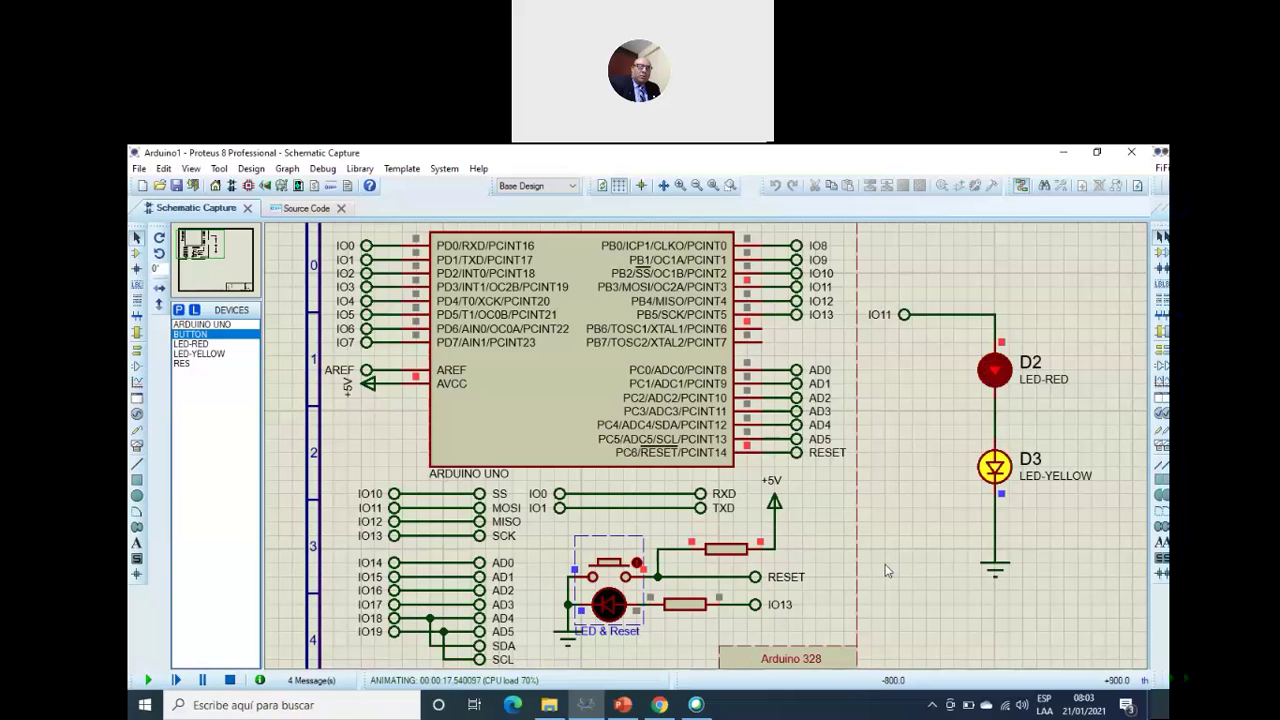
{"action": "left_click", "coordinate": [229, 681]}
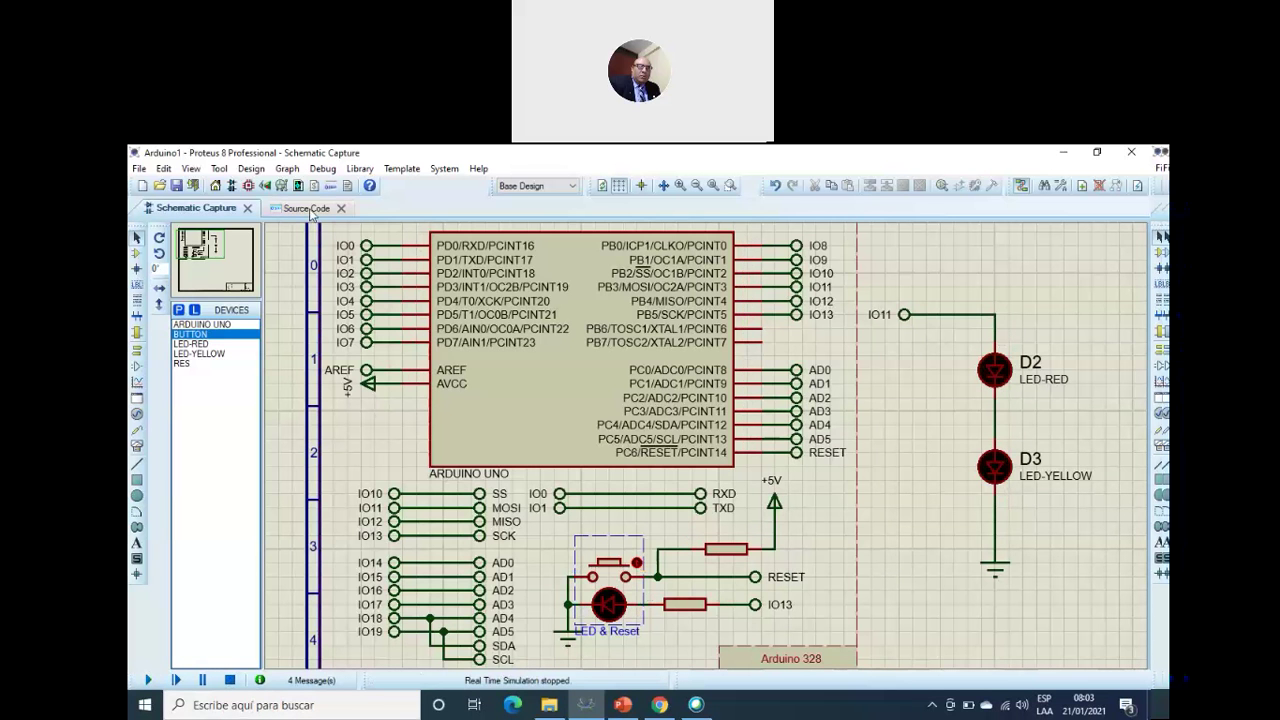
{"action": "left_click", "coordinate": [309, 210]}
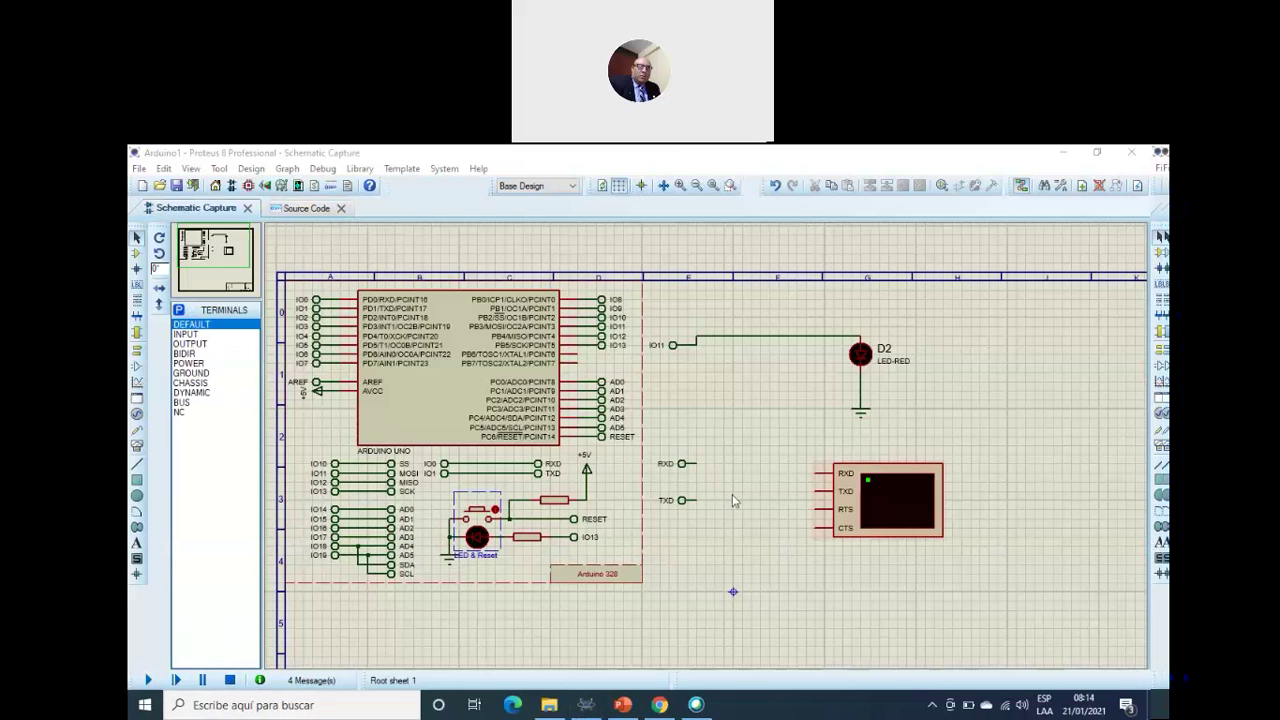
Step: Show the available virtual instruments and point out the virtual terminal placed in the schematic
{"action": "left_click", "coordinate": [737, 430]}
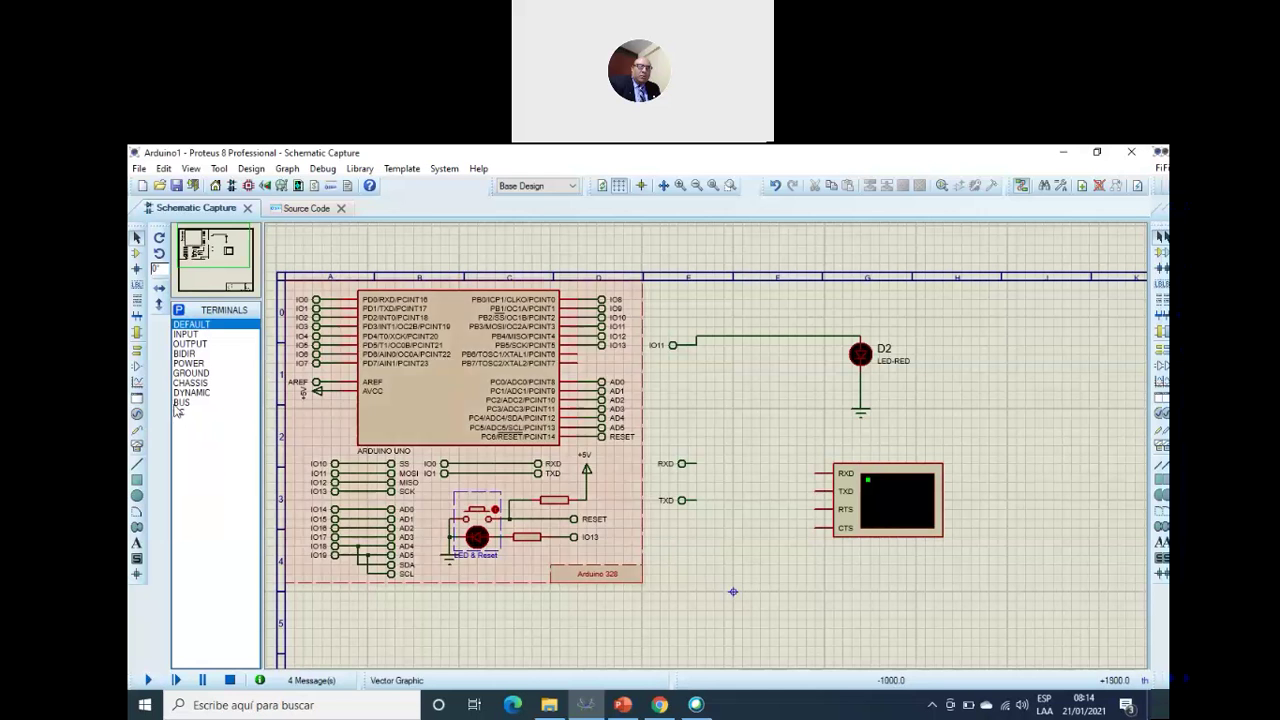
{"action": "left_click", "coordinate": [137, 445]}
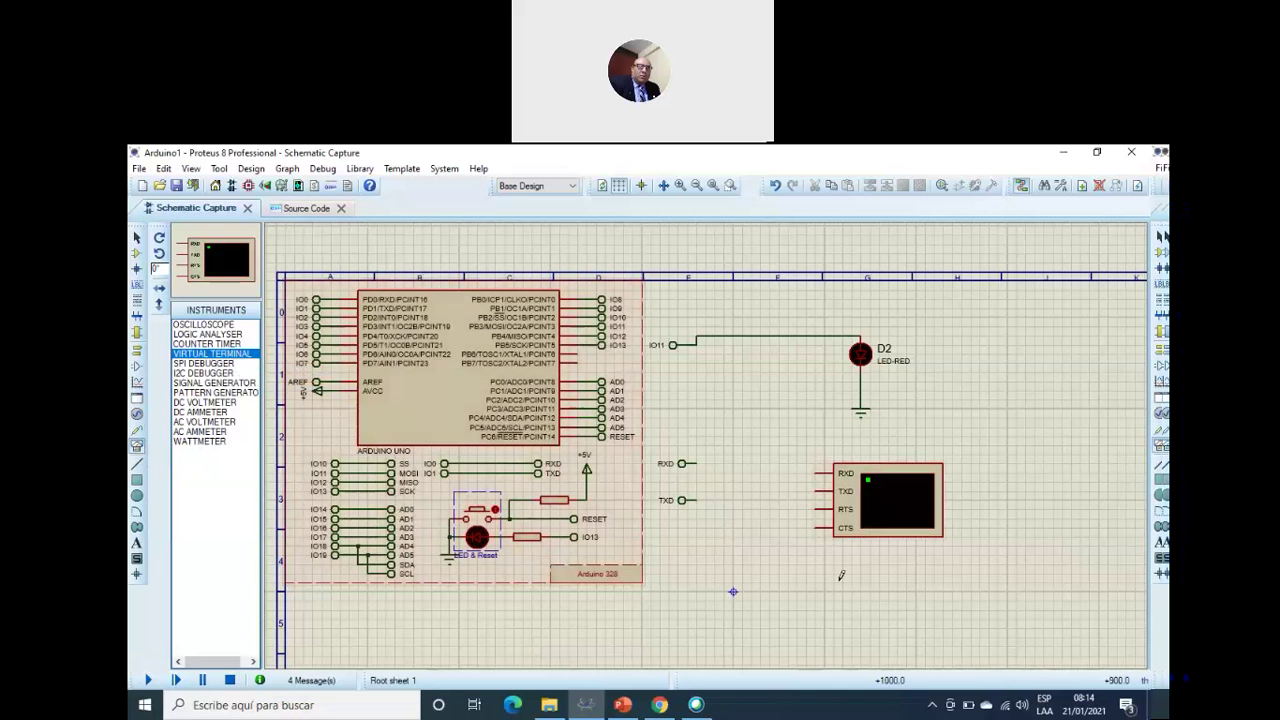
{"action": "left_click", "coordinate": [888, 500]}
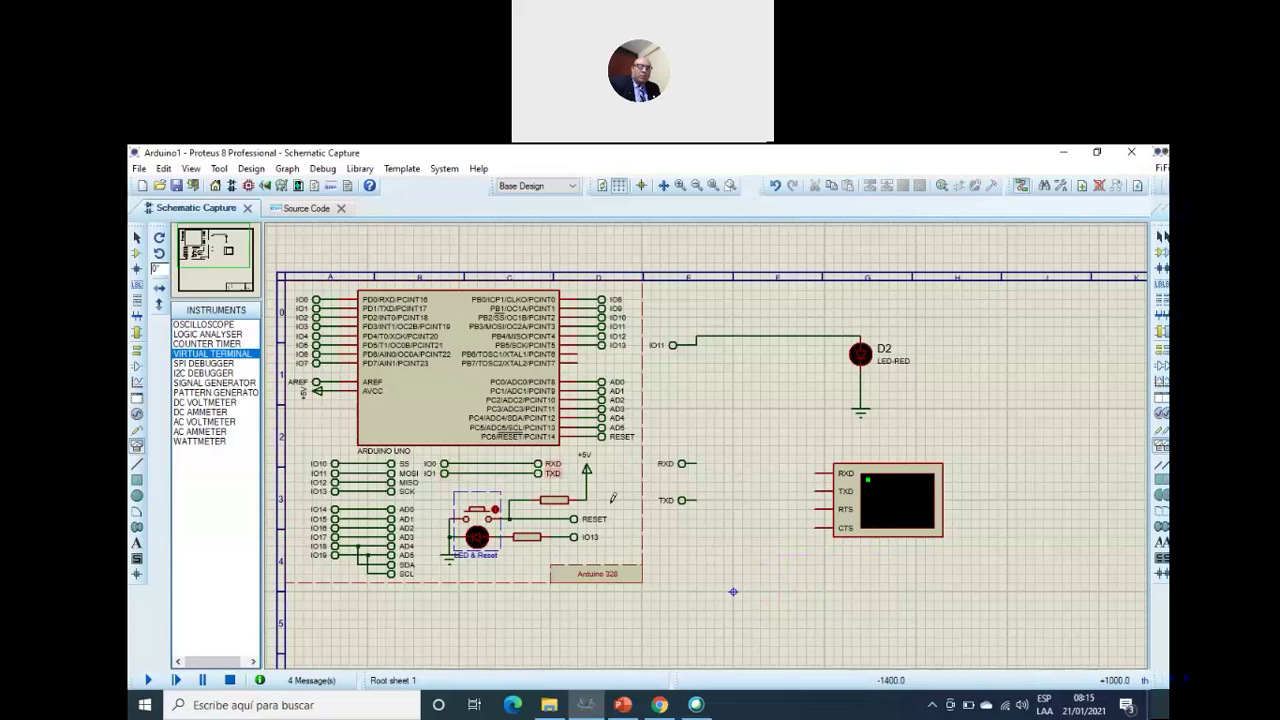
Step: Wire the RXD terminal to the virtual terminal's TXD pin and the TXD terminal to its RXD pin
{"action": "scroll", "coordinate": [708, 440], "scroll_direction": "up", "scroll_amount": 1}
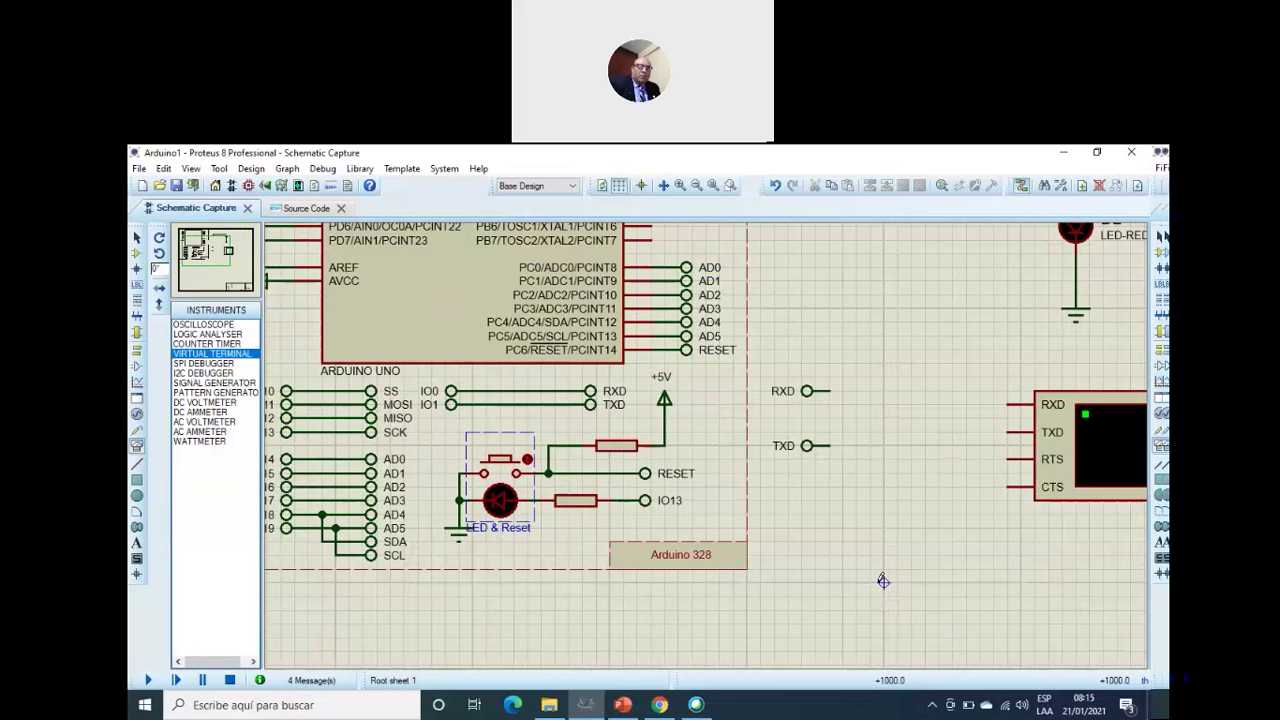
{"action": "left_click_drag", "start_coordinate": [884, 582], "coordinate": [678, 605]}
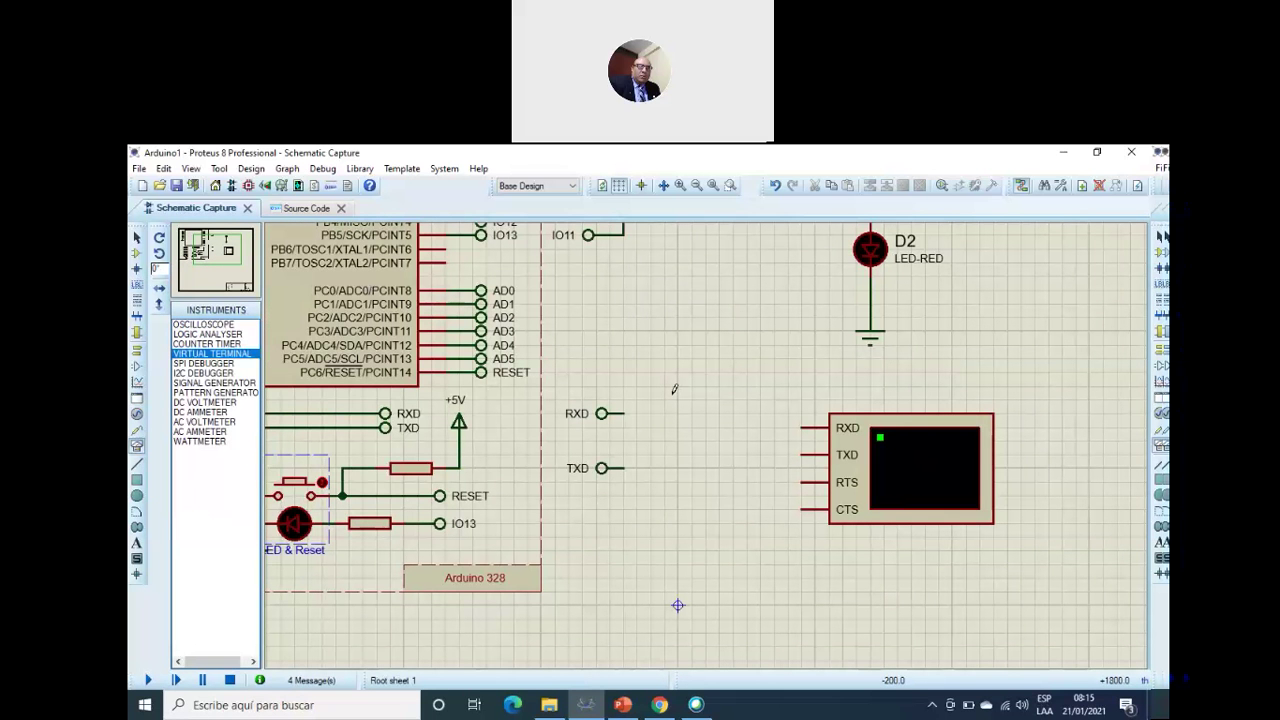
{"action": "left_click", "coordinate": [625, 412]}
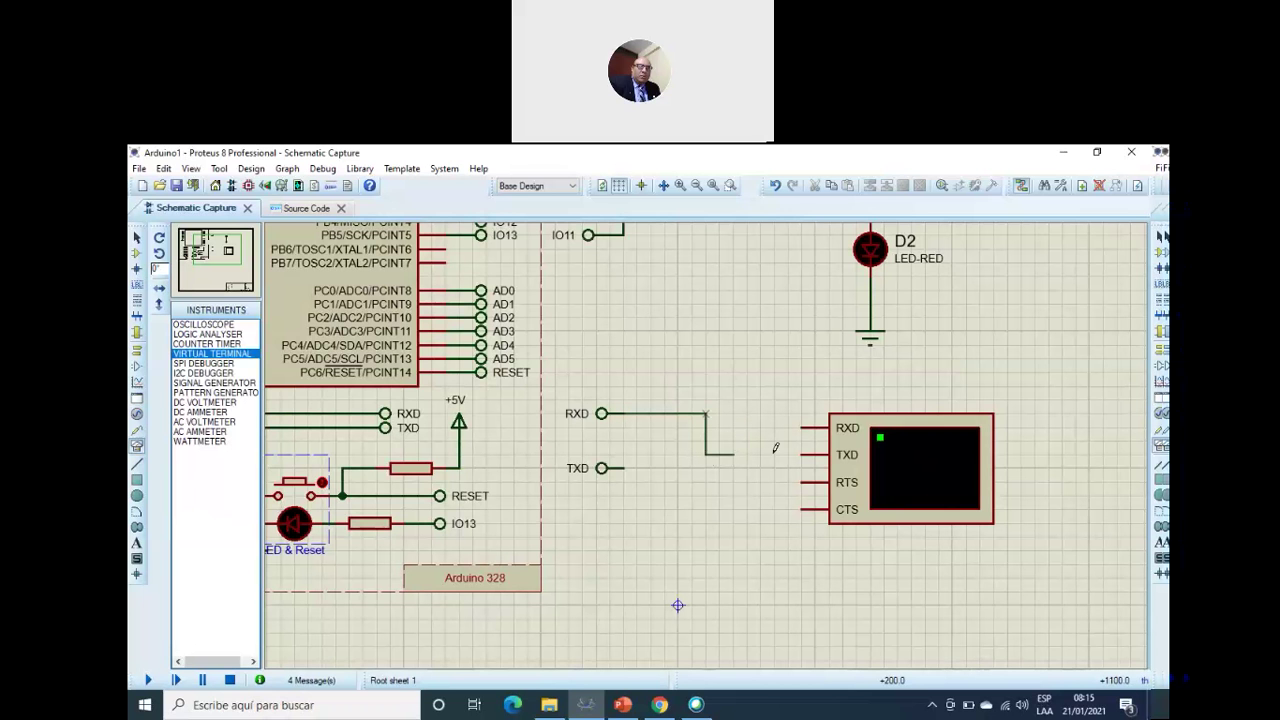
{"action": "left_click", "coordinate": [803, 454]}
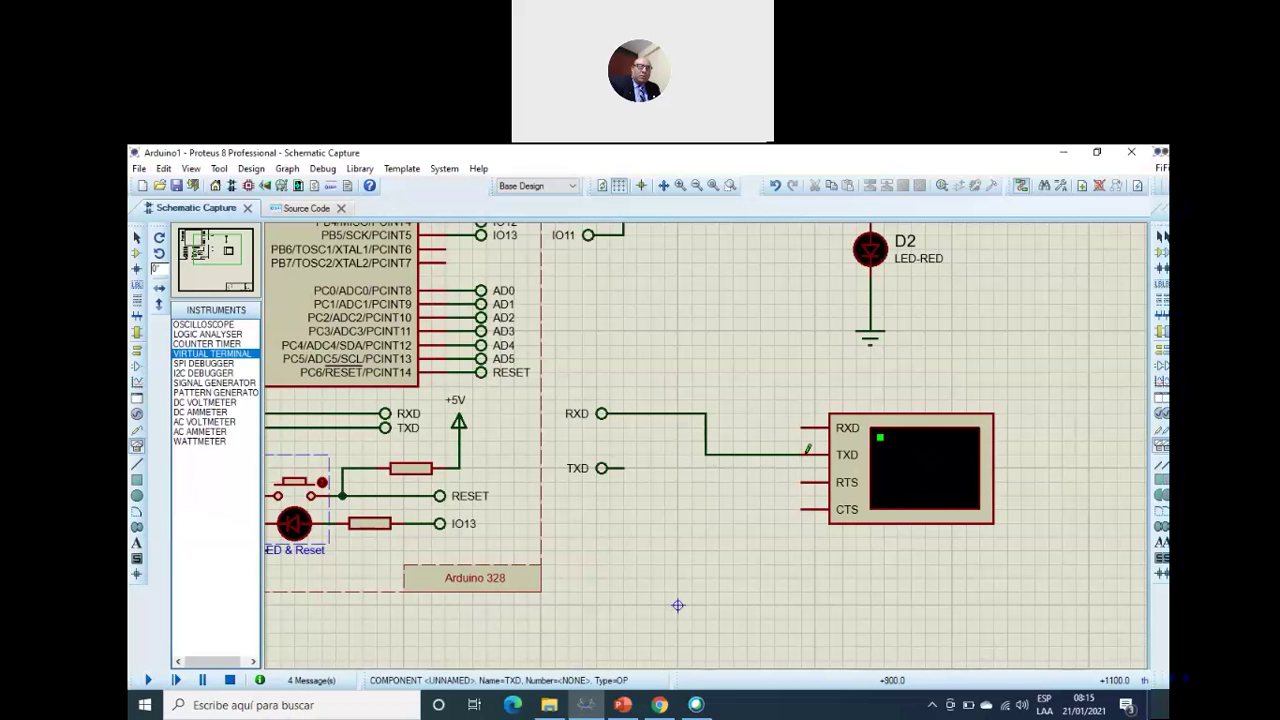
{"action": "left_click", "coordinate": [624, 466]}
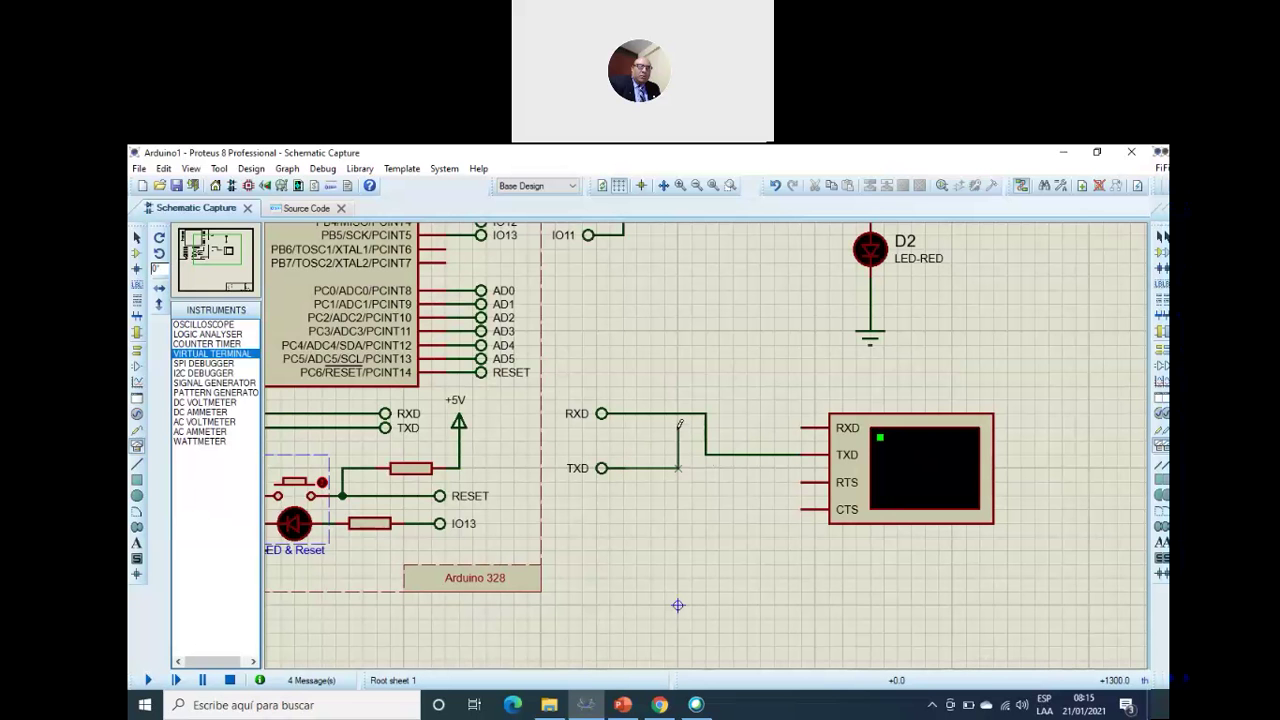
{"action": "left_click", "coordinate": [800, 426]}
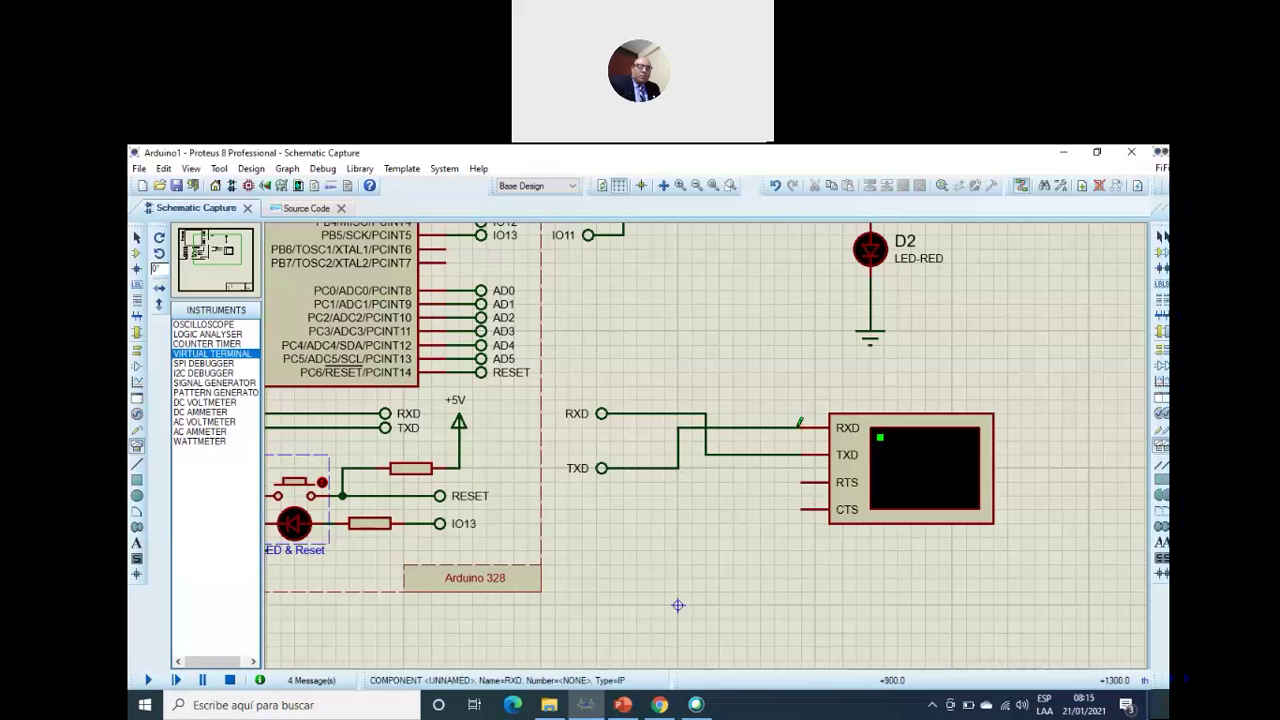
{"action": "left_click", "coordinate": [141, 239]}
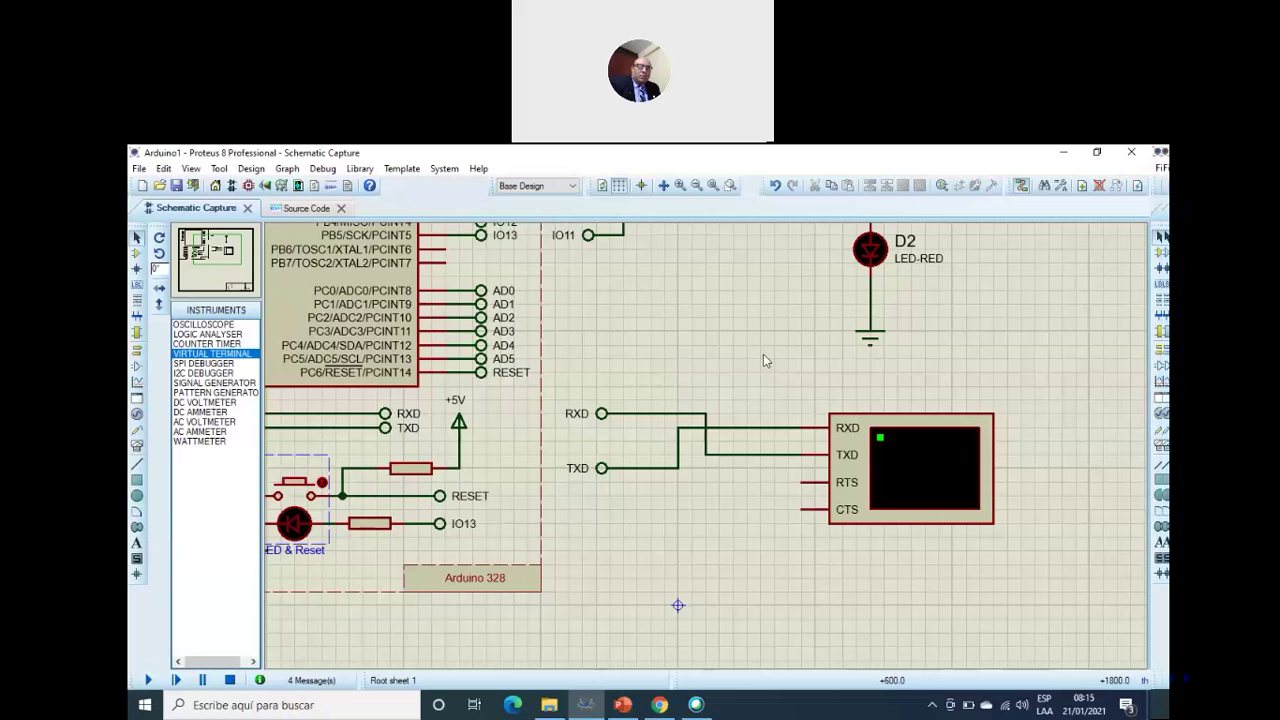
{"action": "scroll", "coordinate": [763, 360], "scroll_direction": "down", "scroll_amount": 1}
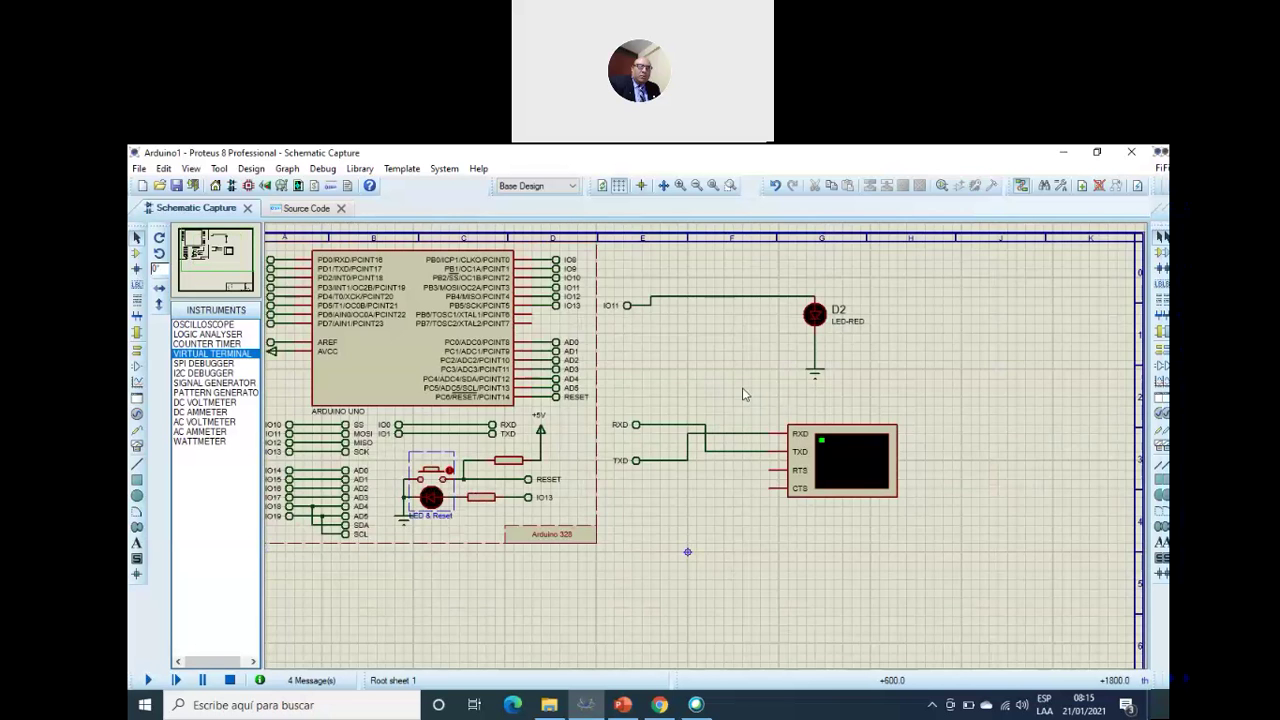
{"action": "scroll", "coordinate": [729, 407], "scroll_direction": "down", "scroll_amount": 1}
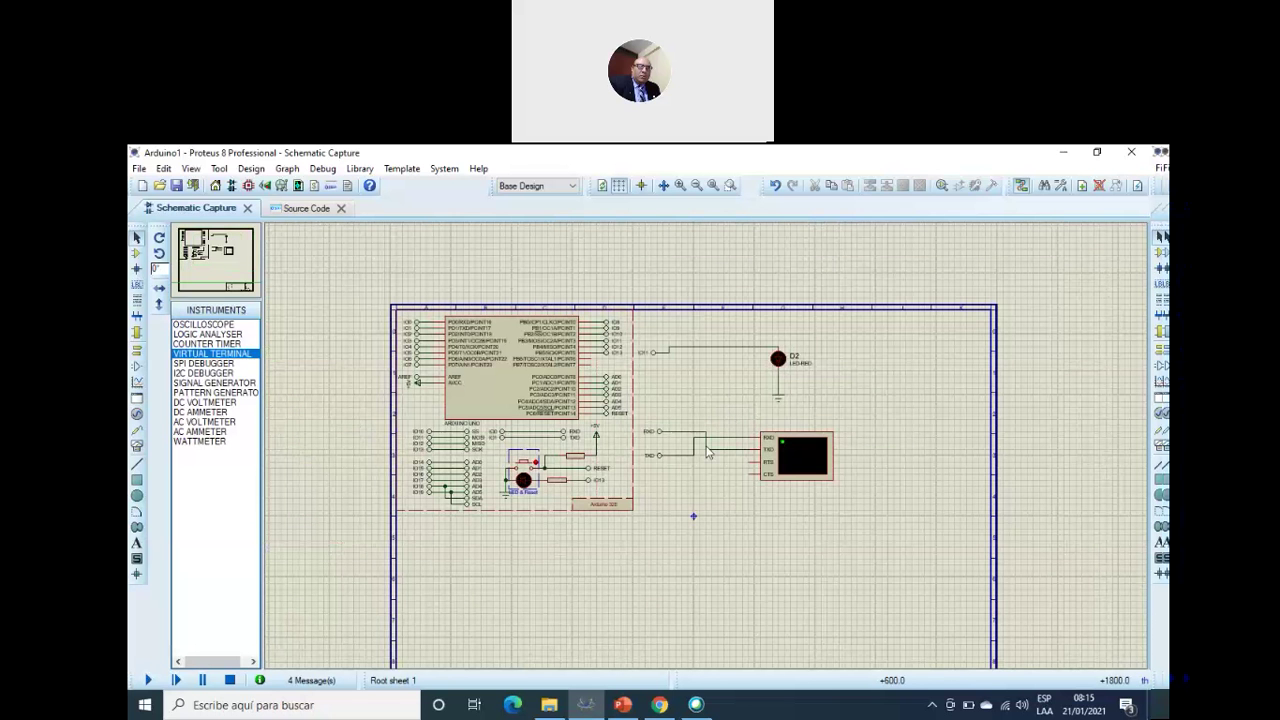
{"action": "scroll", "coordinate": [305, 392], "scroll_direction": "up", "scroll_amount": 3}
{"action": "left_click_drag", "start_coordinate": [850, 566], "coordinate": [778, 566]}
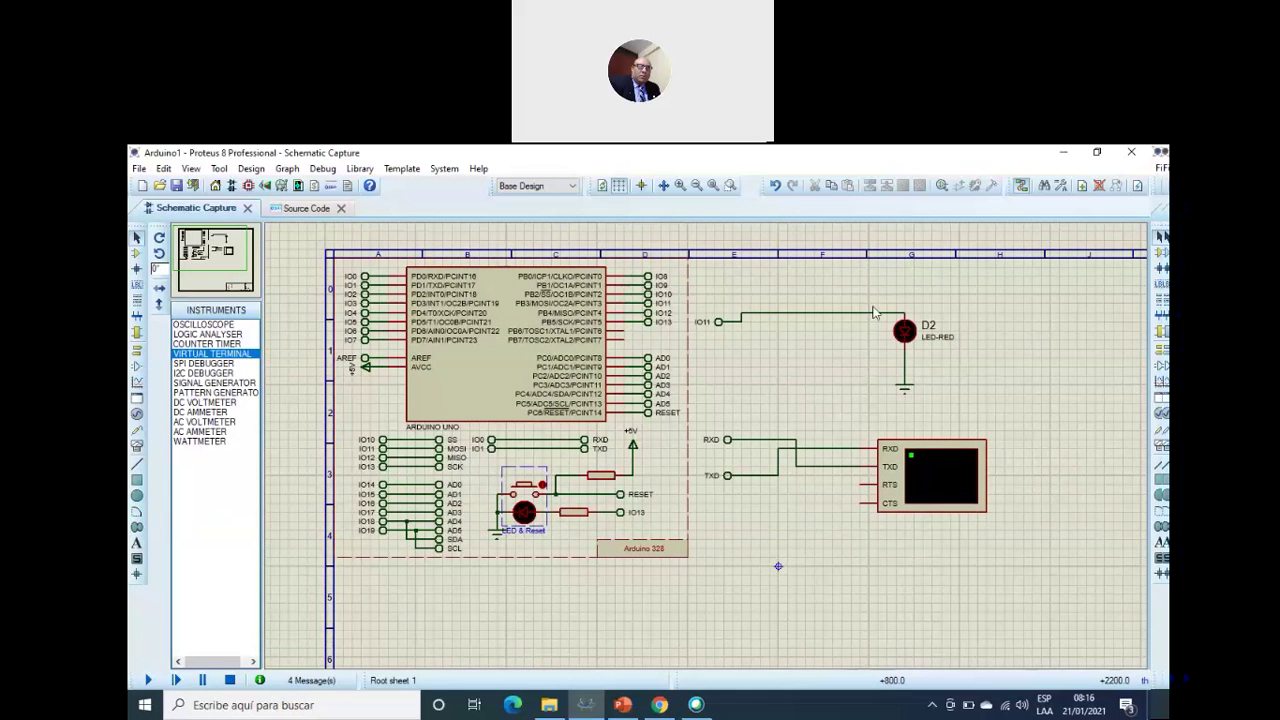
{"action": "left_click_drag", "start_coordinate": [886, 285], "coordinate": [959, 402]}
{"action": "left_click", "coordinate": [800, 395]}
Step: Switch to the PowerPoint presentation and look through the slides on controlling actuators from the Arduino serial port
{"action": "left_click", "coordinate": [626, 707]}
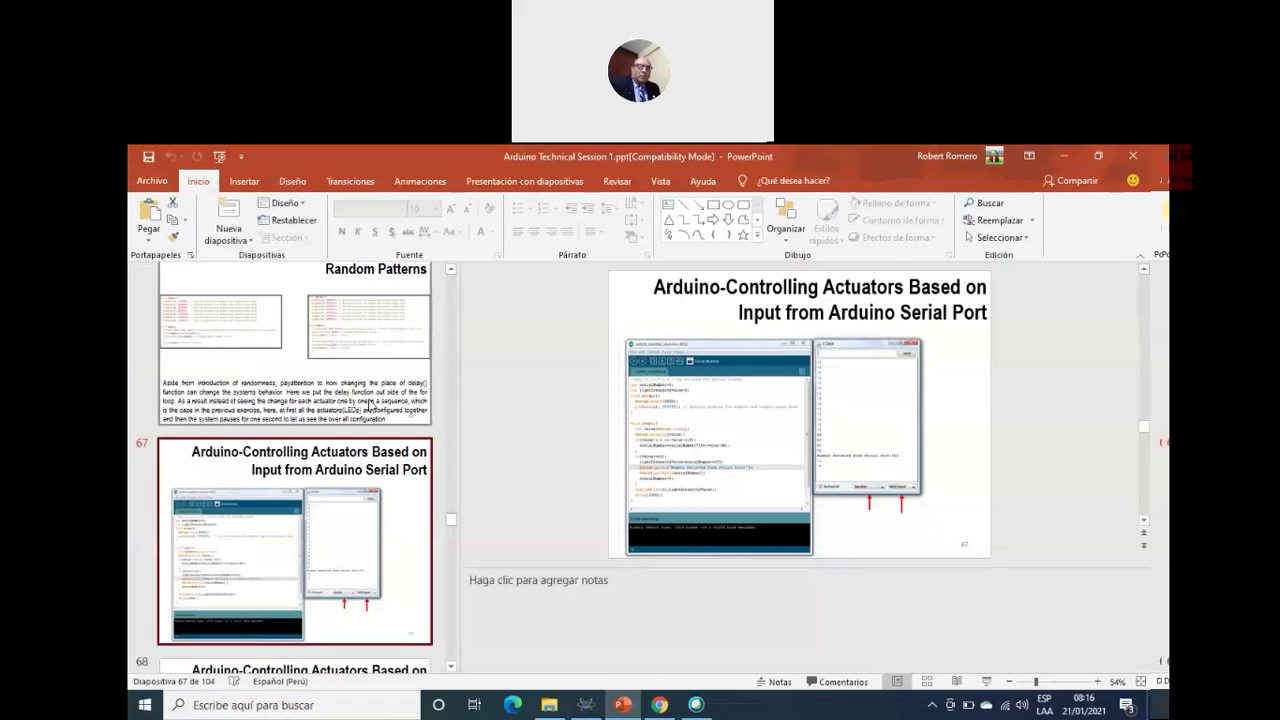
{"action": "scroll", "coordinate": [364, 498], "scroll_direction": "down", "scroll_amount": 3}
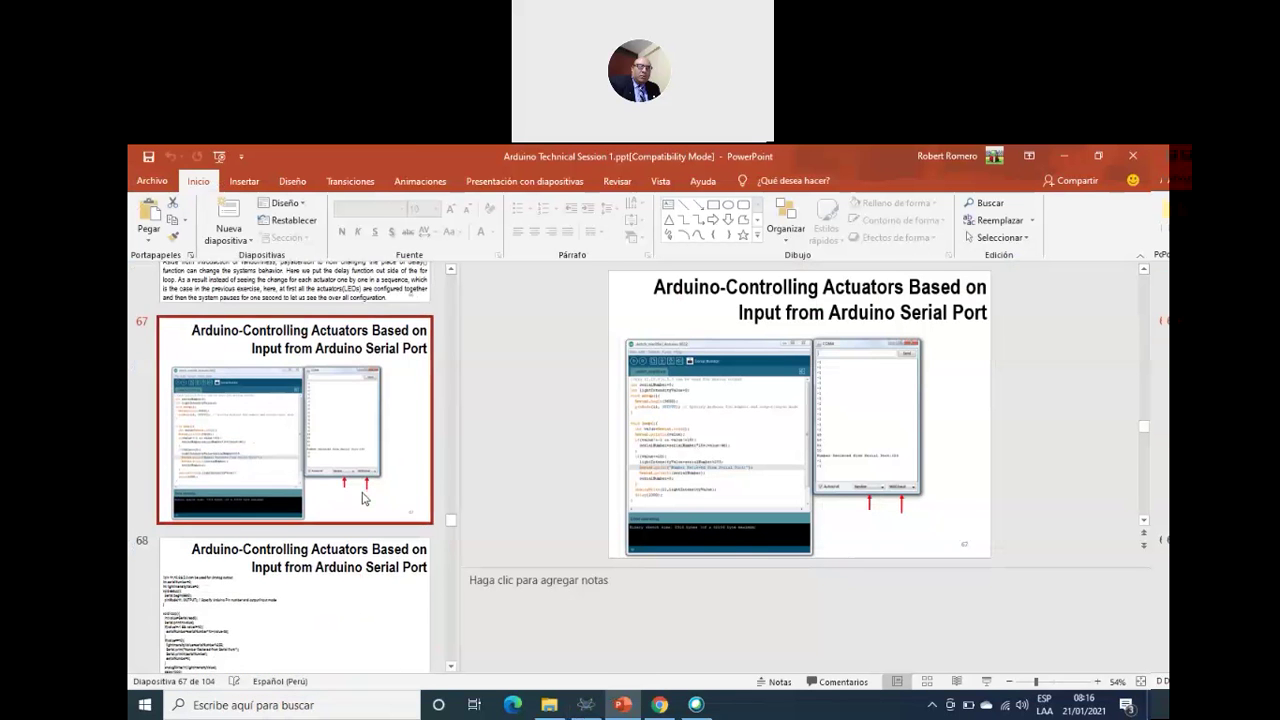